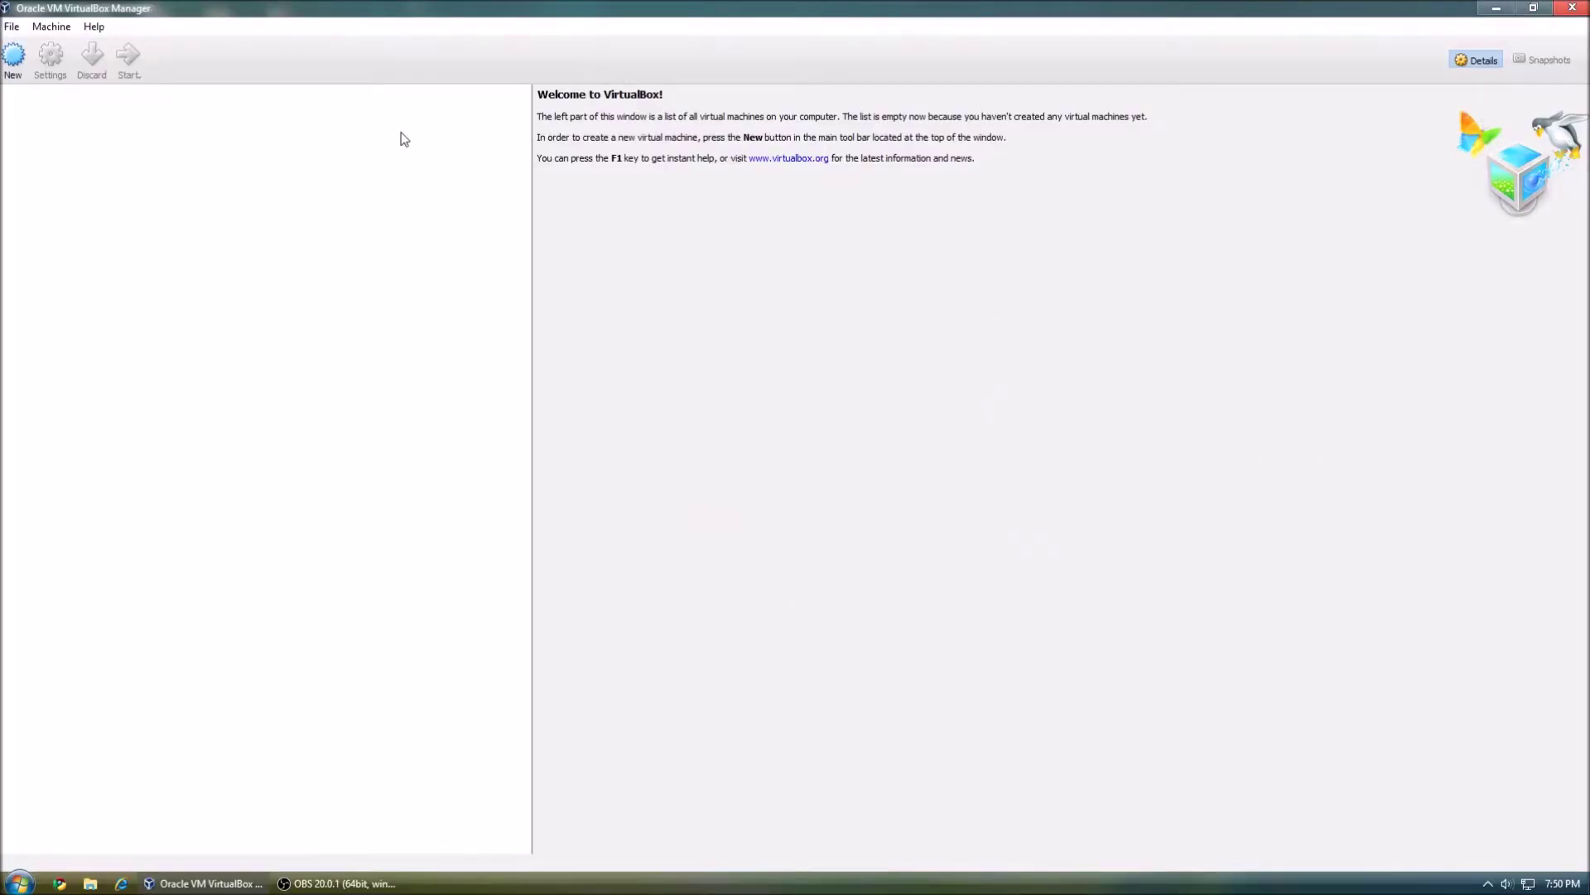
Start creating a new virtual machine and check the host computer's installed memory and system type.
drag(443, 11, 401, 1)
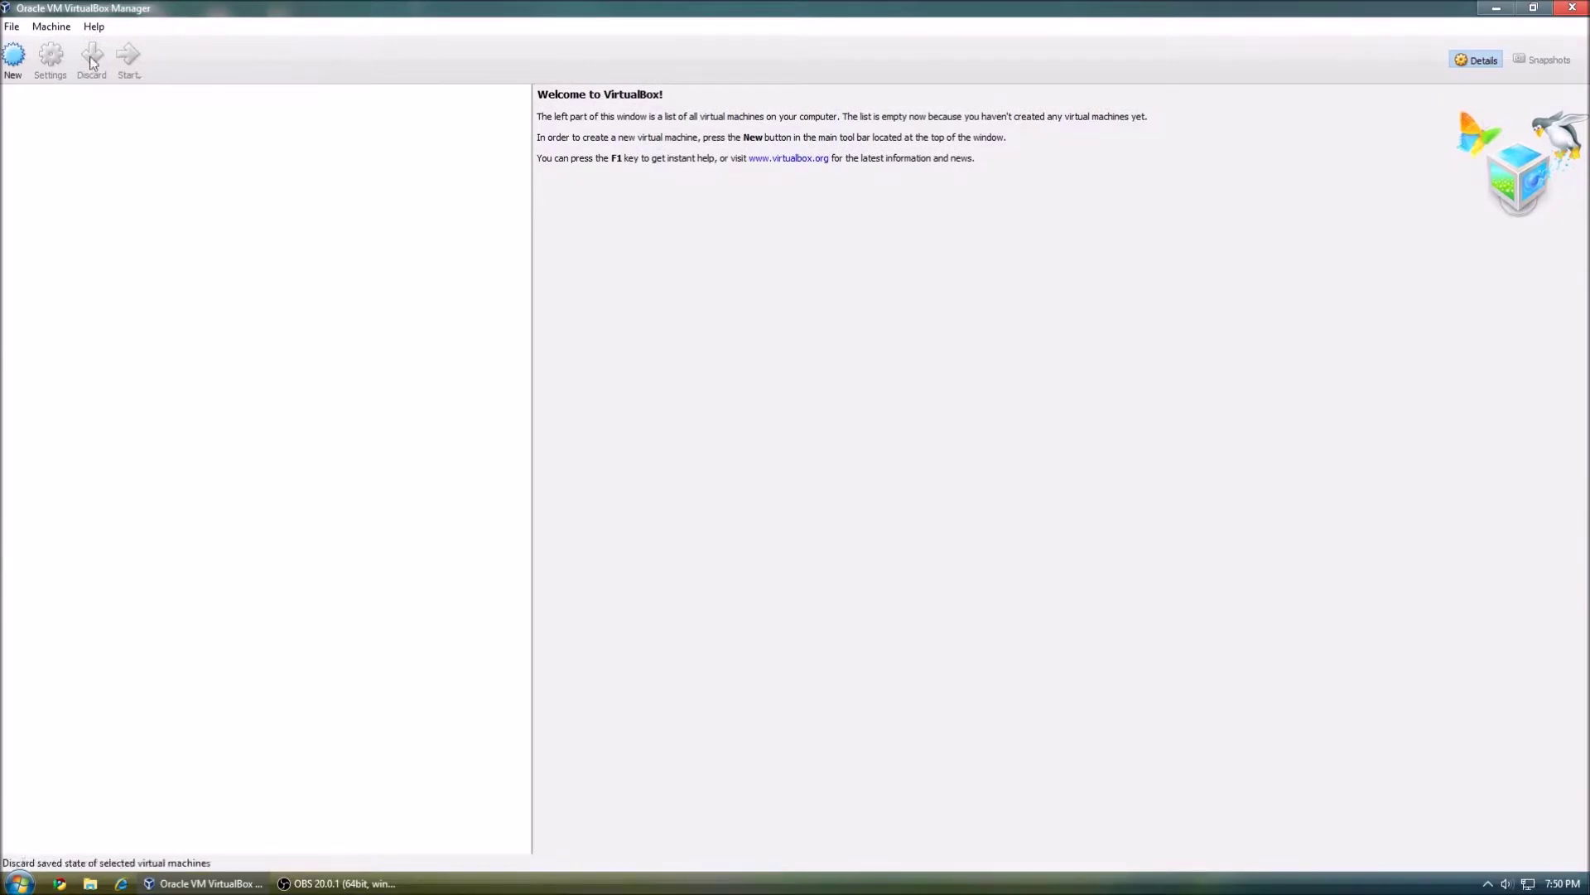
click(13, 59)
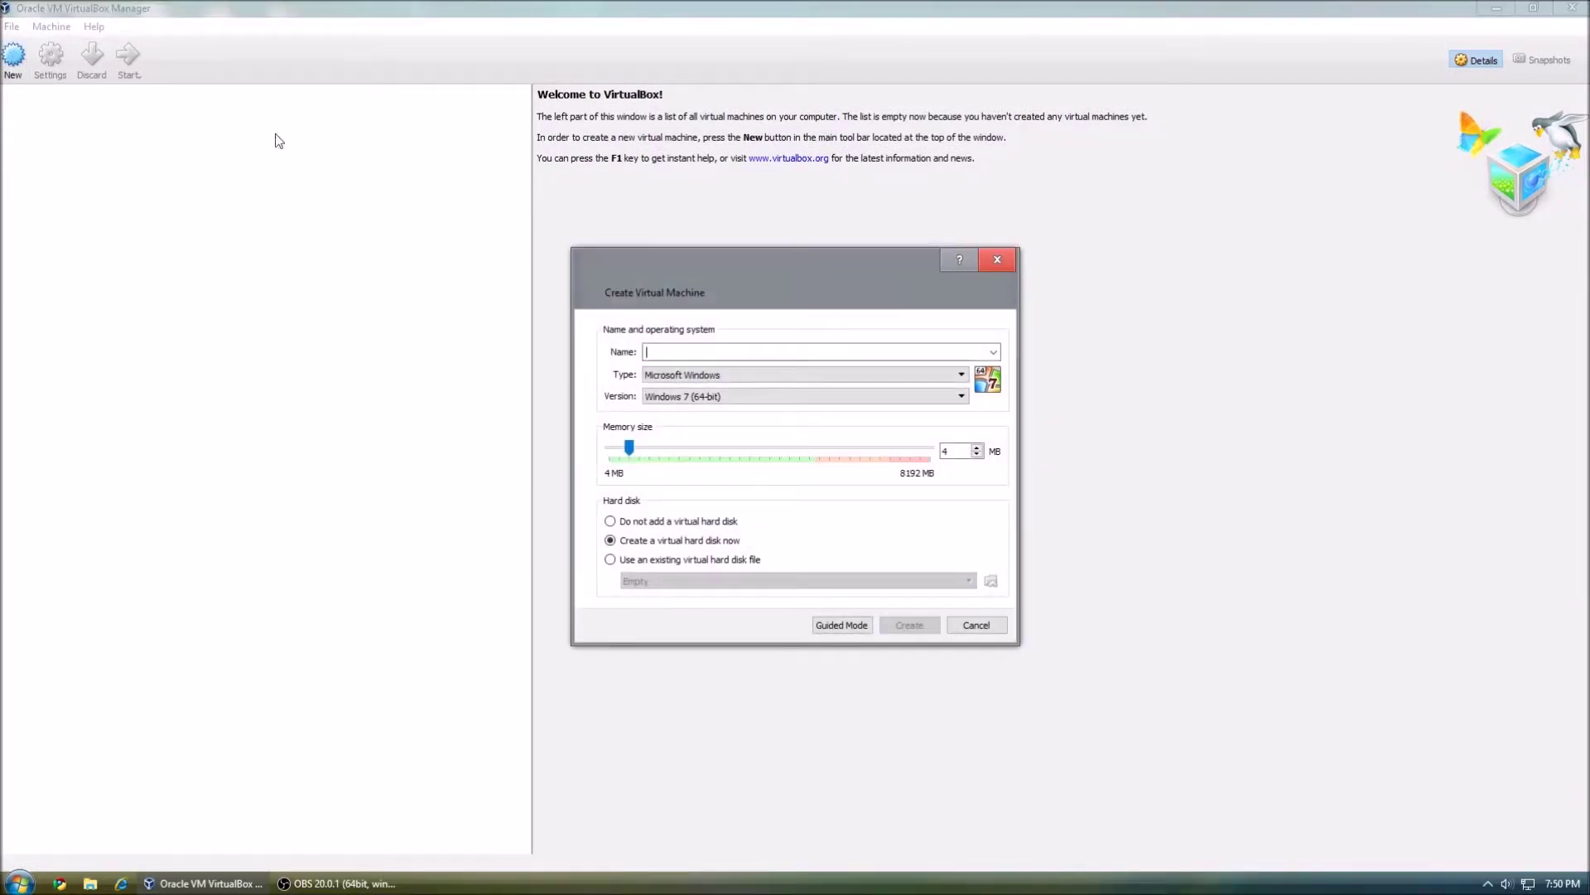
key(super+Pause)
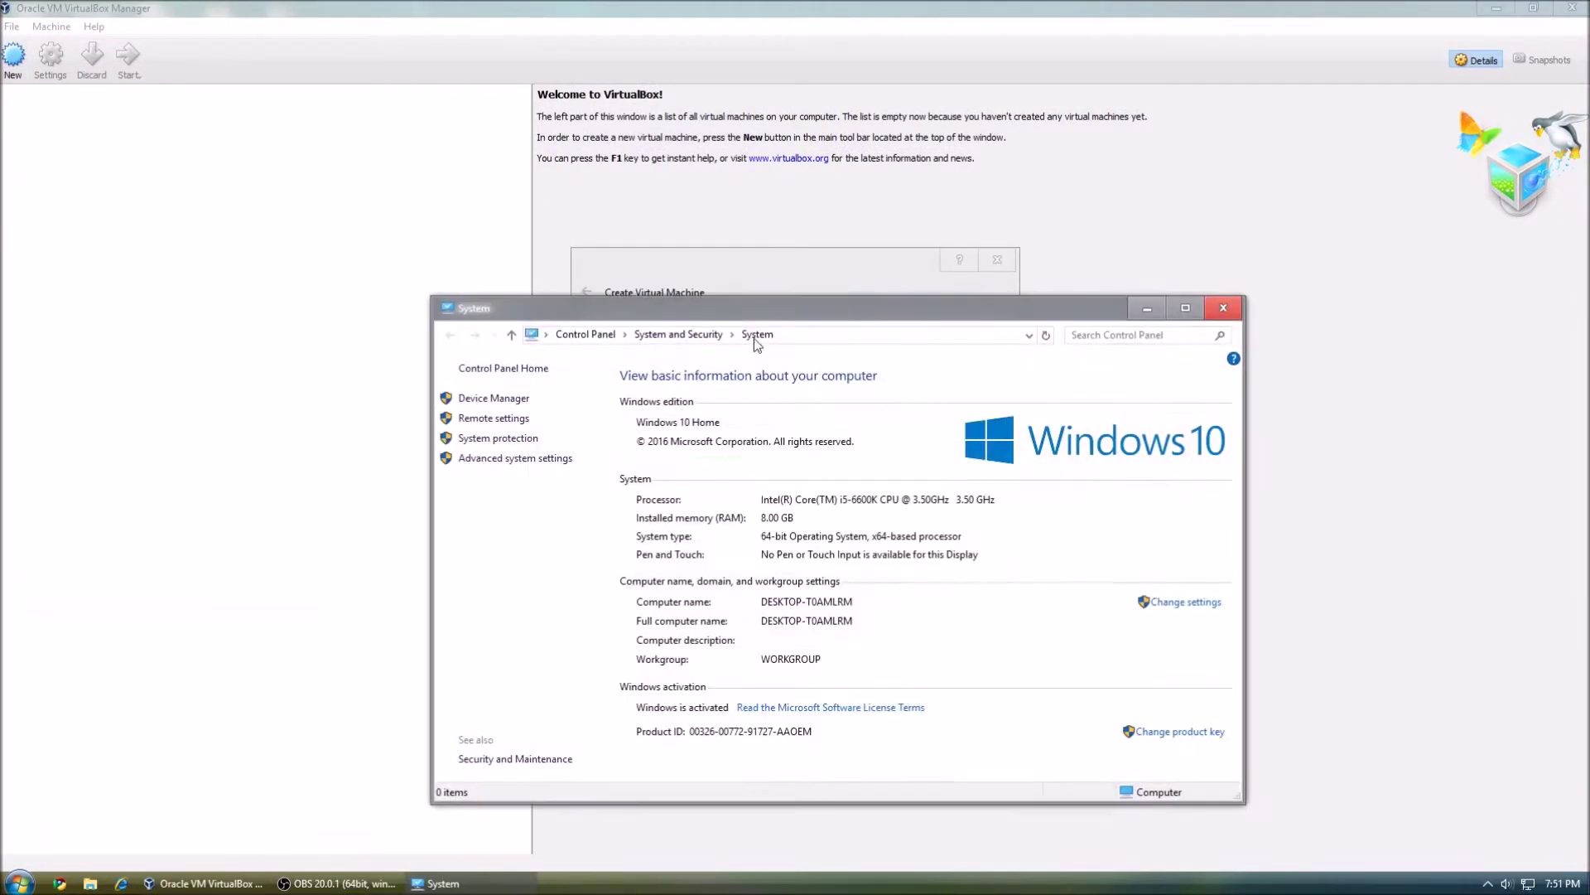
drag(714, 305, 669, 327)
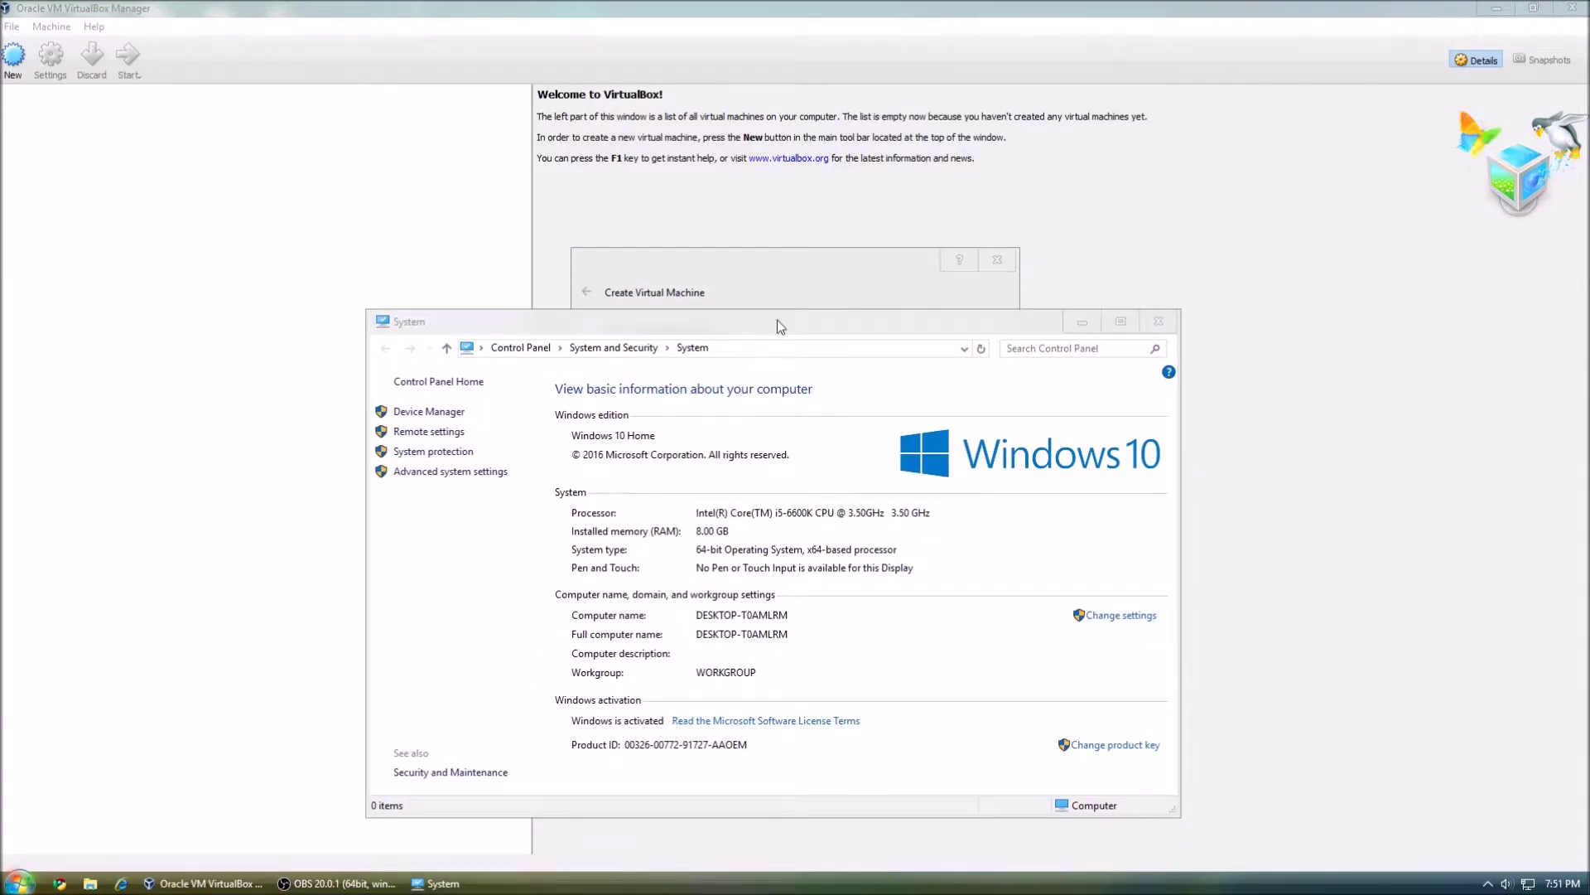
click(1159, 322)
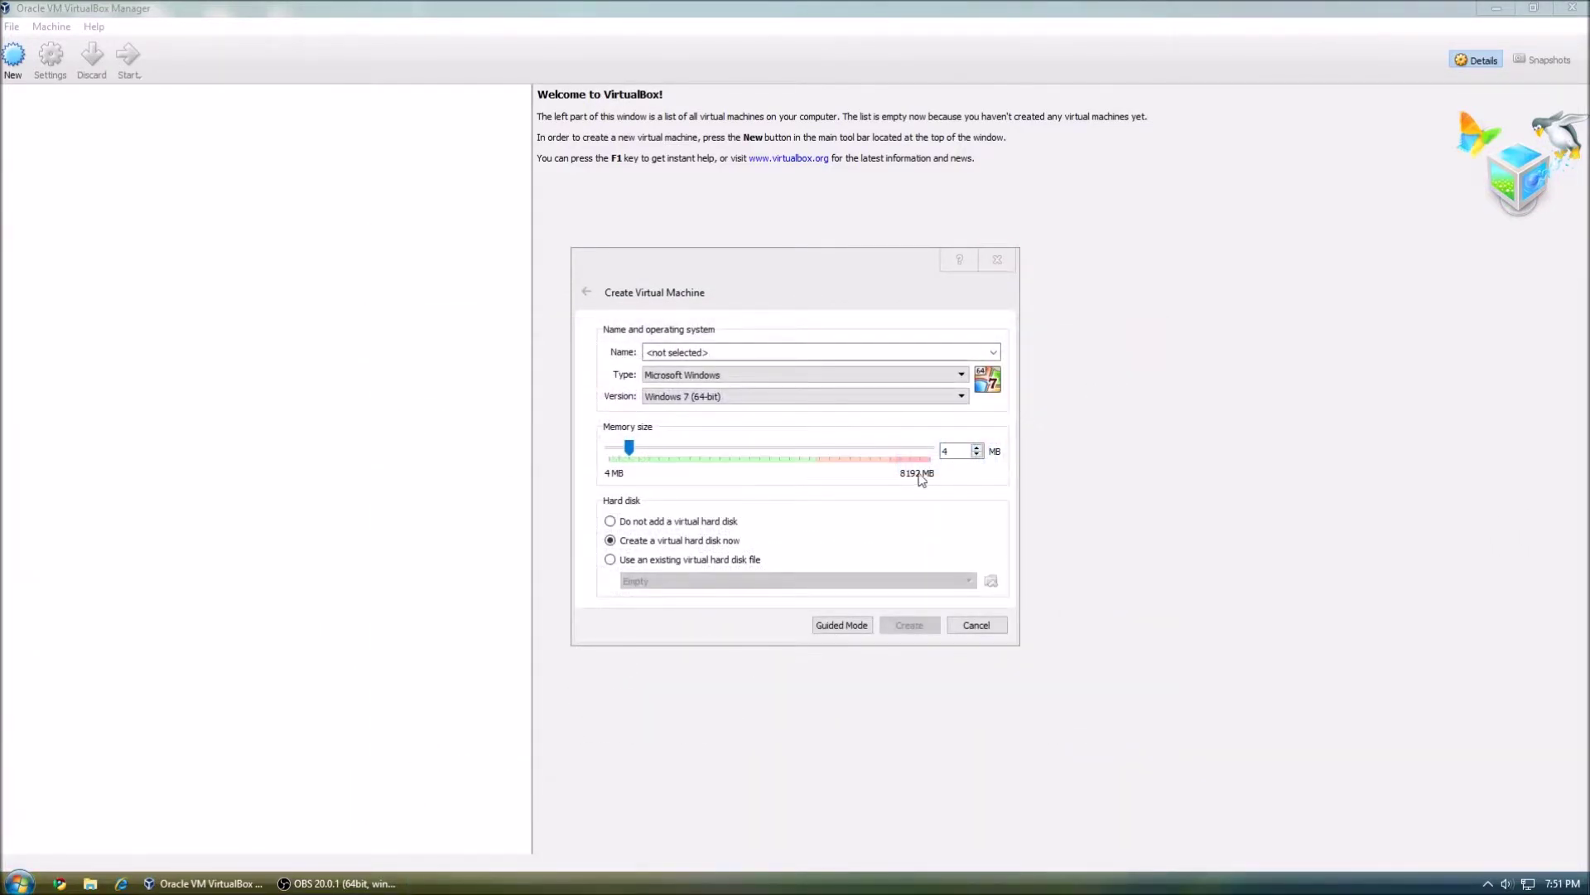
Set the new virtual machine's operating system version to Windows 8.1 (32-bit).
click(730, 400)
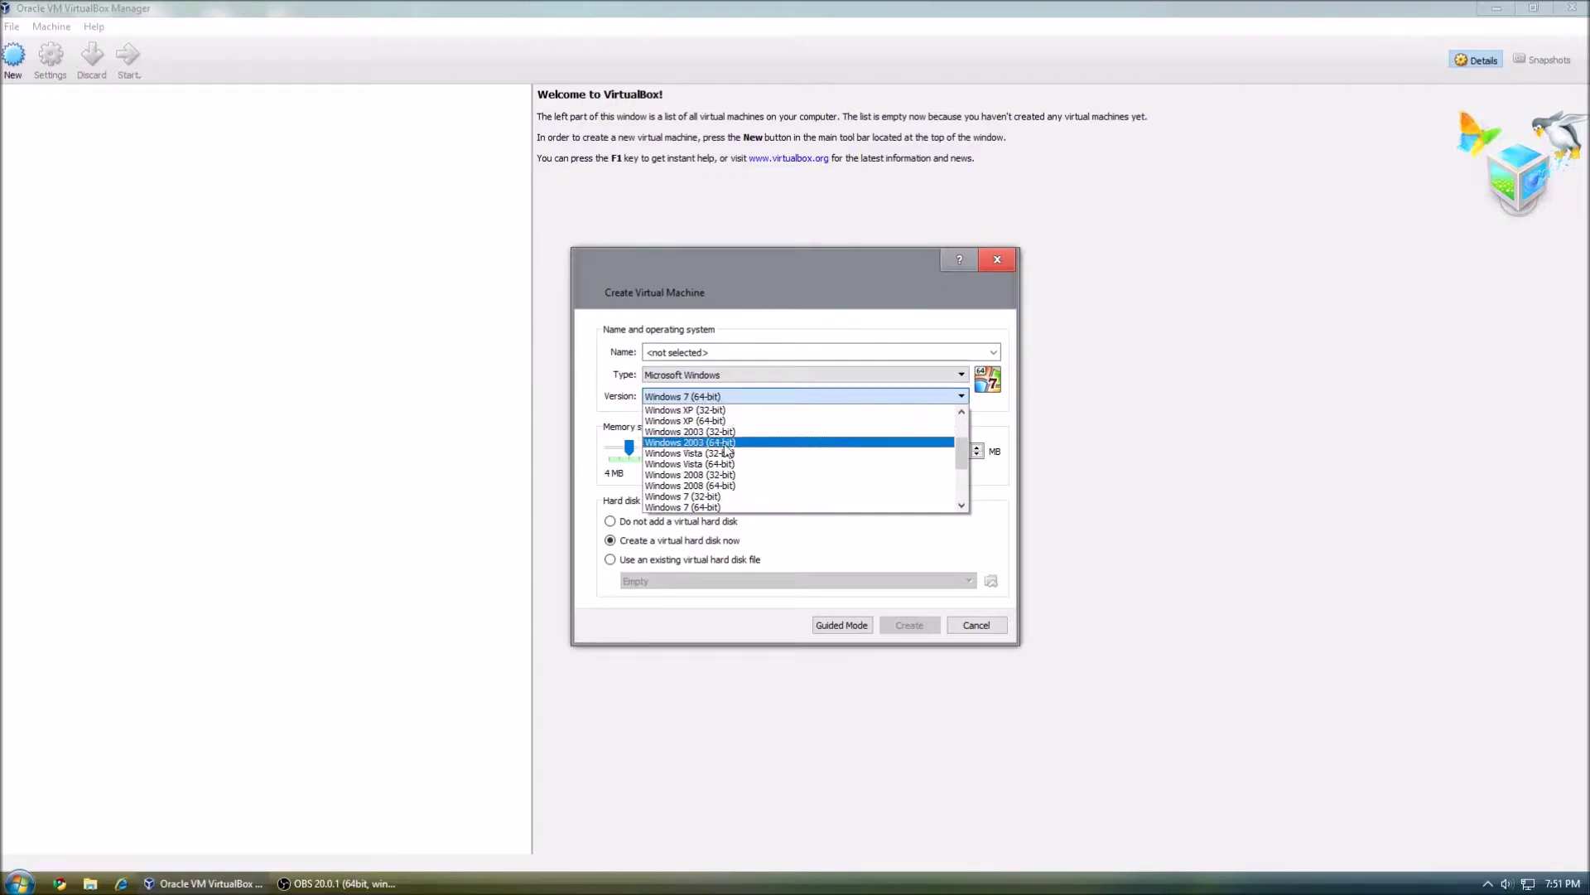
scroll(728, 489, down, 1)
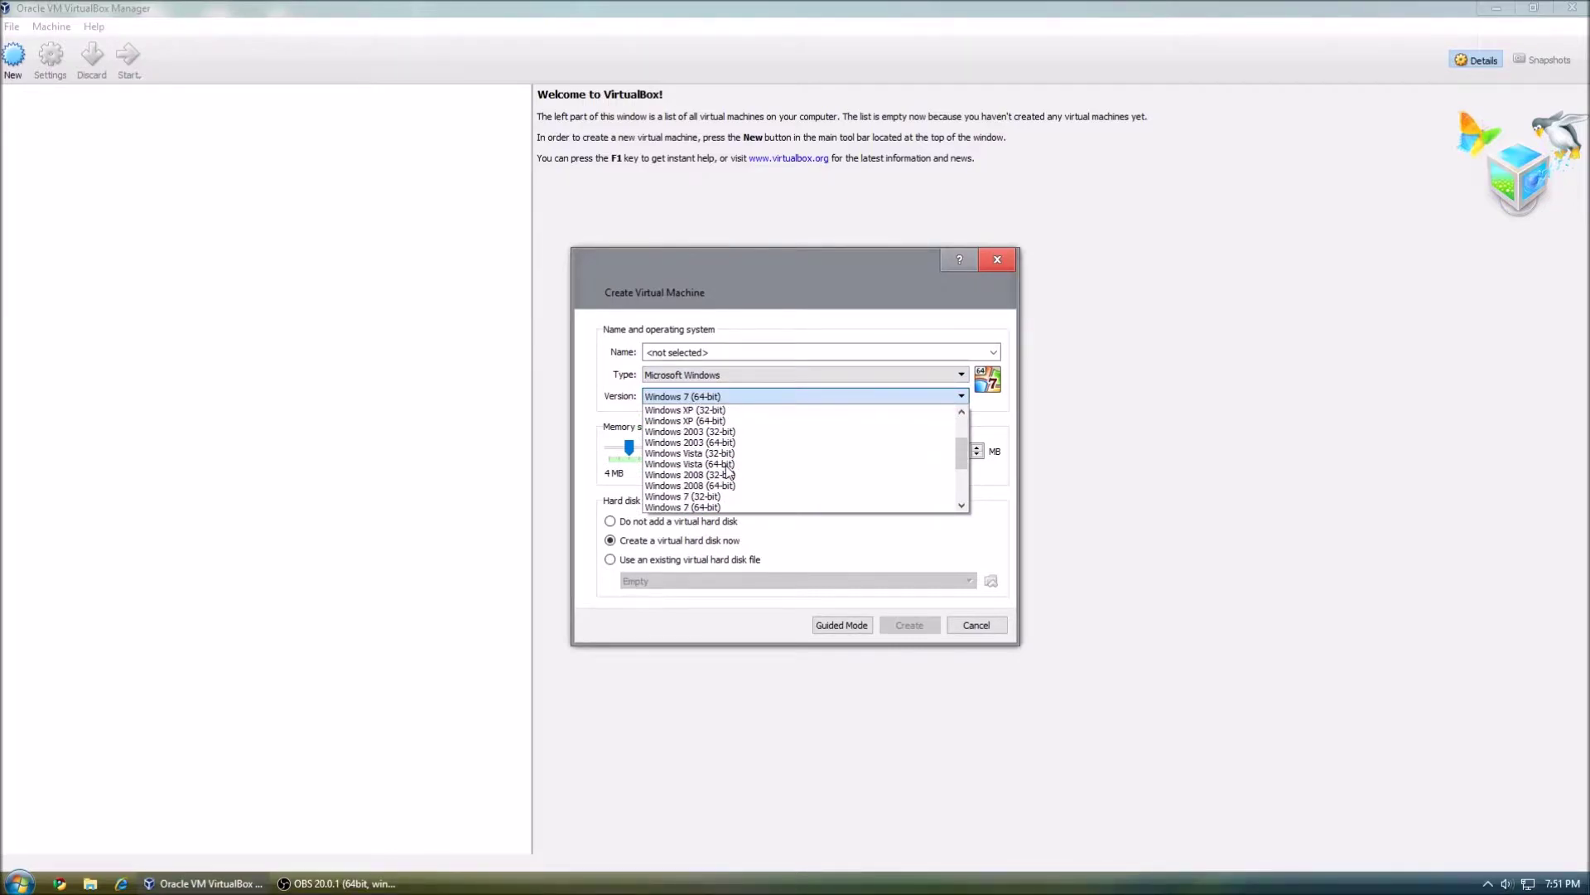
click(729, 507)
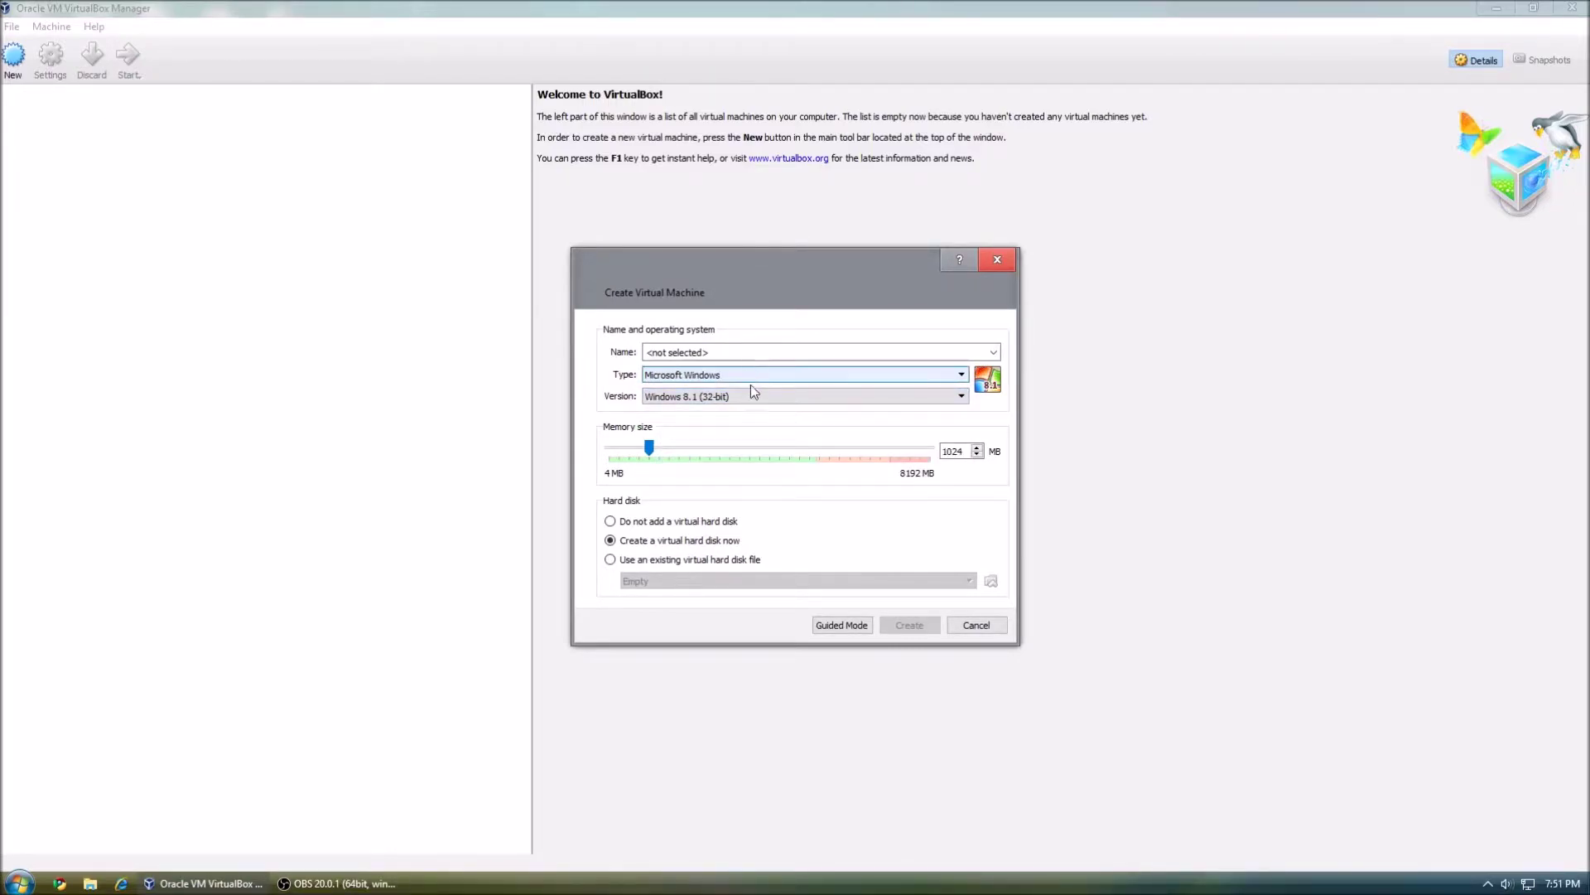
click(750, 399)
Name the new virtual machine "Windows 8.1".
click(745, 351)
click(745, 351)
text(Windows)
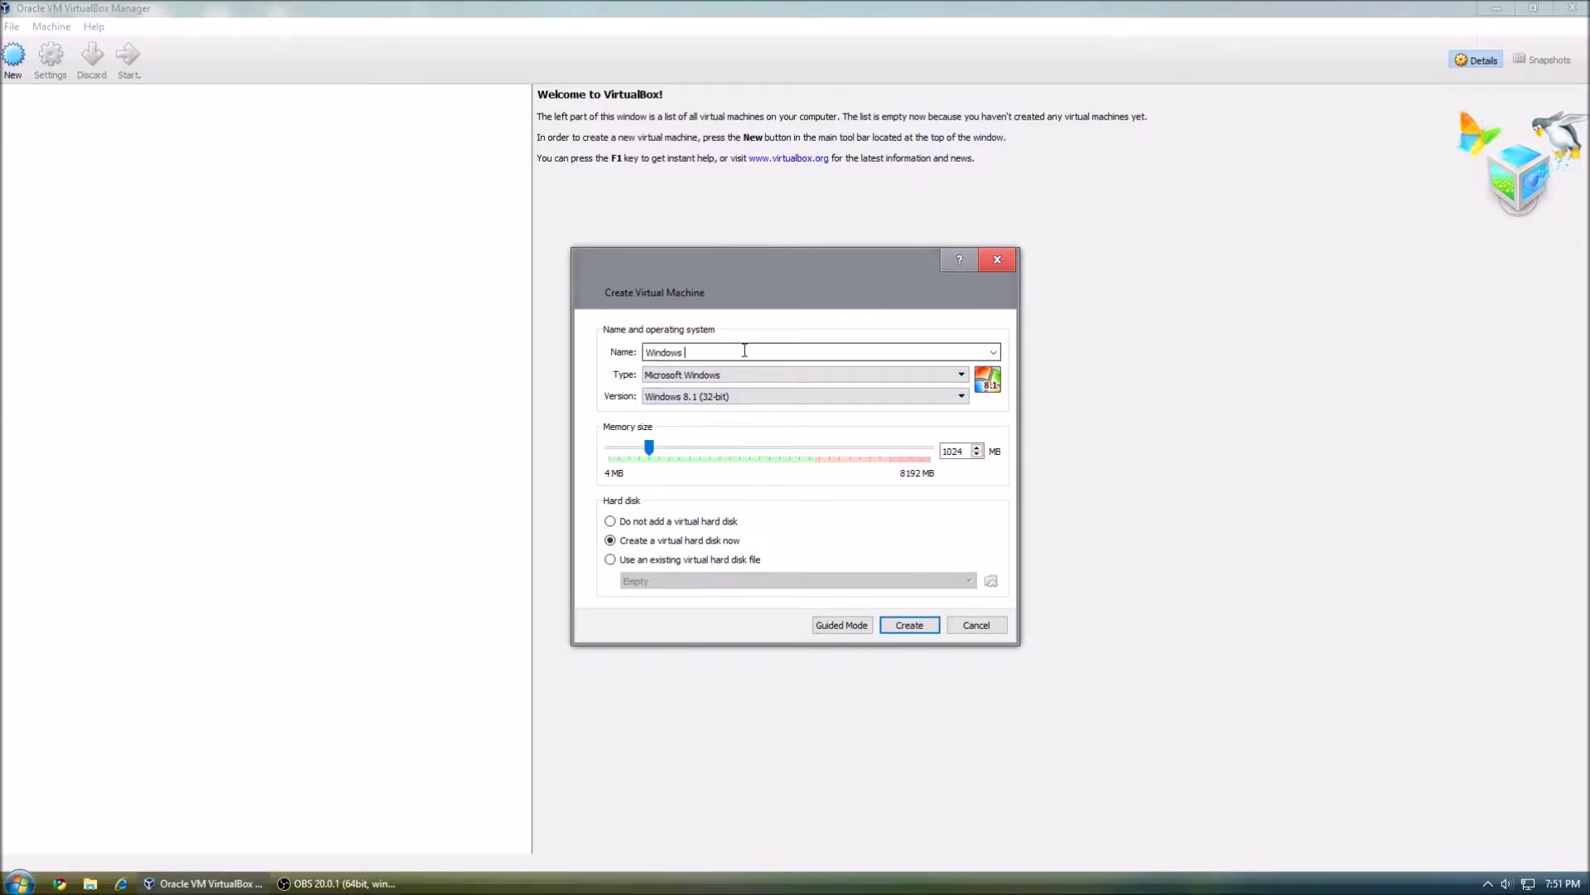
text( 89.)
key(BackSpace)
key(BackSpace)
text(/.)
drag(744, 350, 653, 266)
click(736, 354)
key(BackSpace)
key(BackSpace)
Set the virtual machine's version to Windows 8.1 (64-bit) and its memory size to 5072 MB.
click(757, 399)
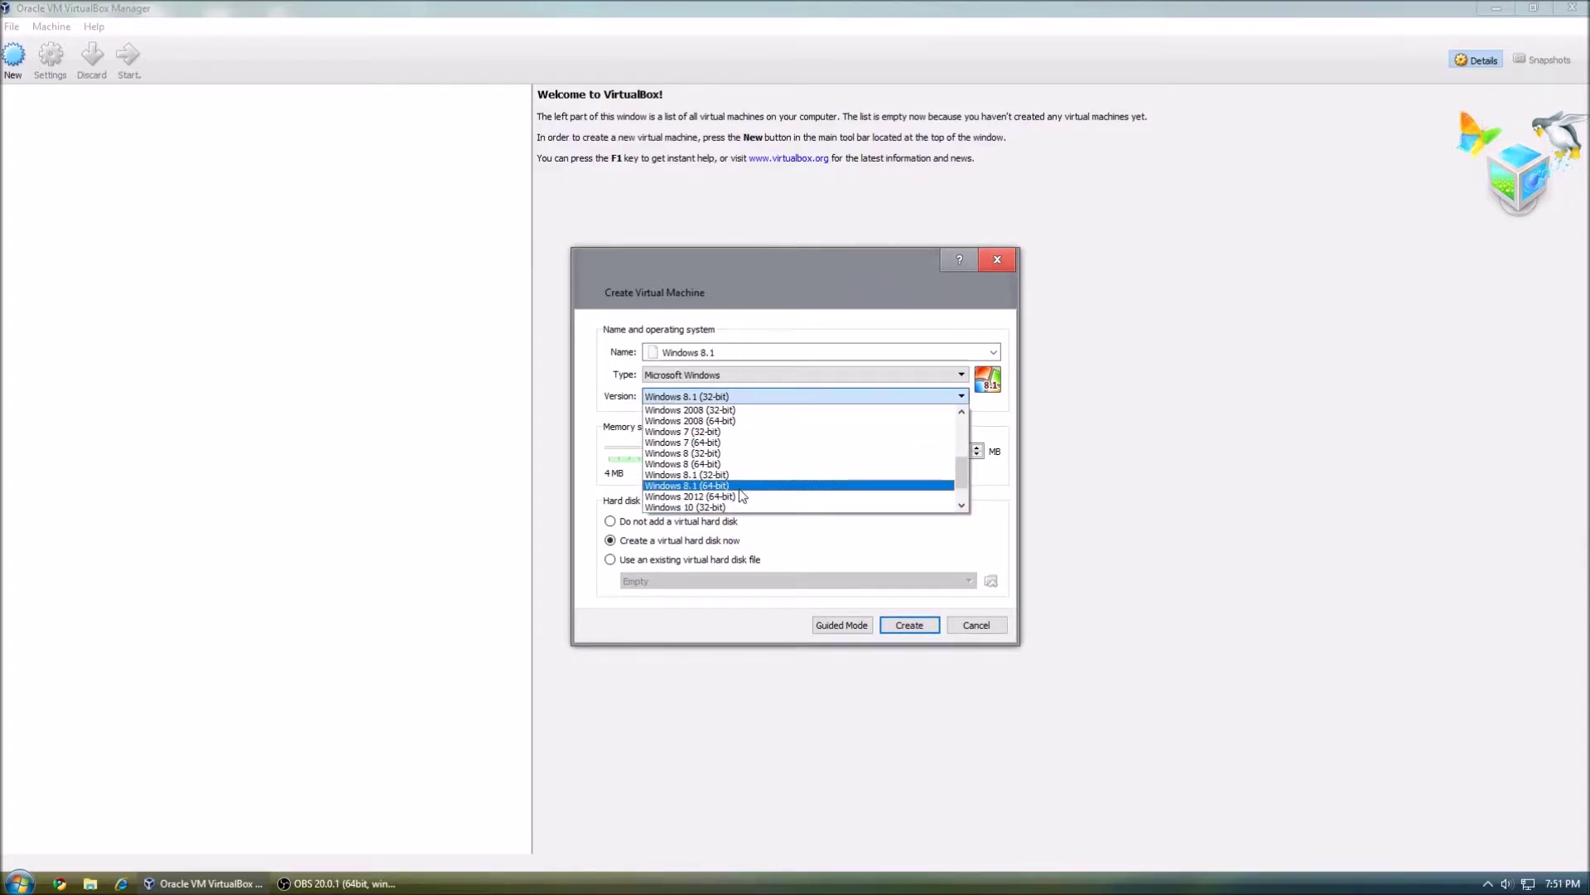
scroll(732, 504, down, 1)
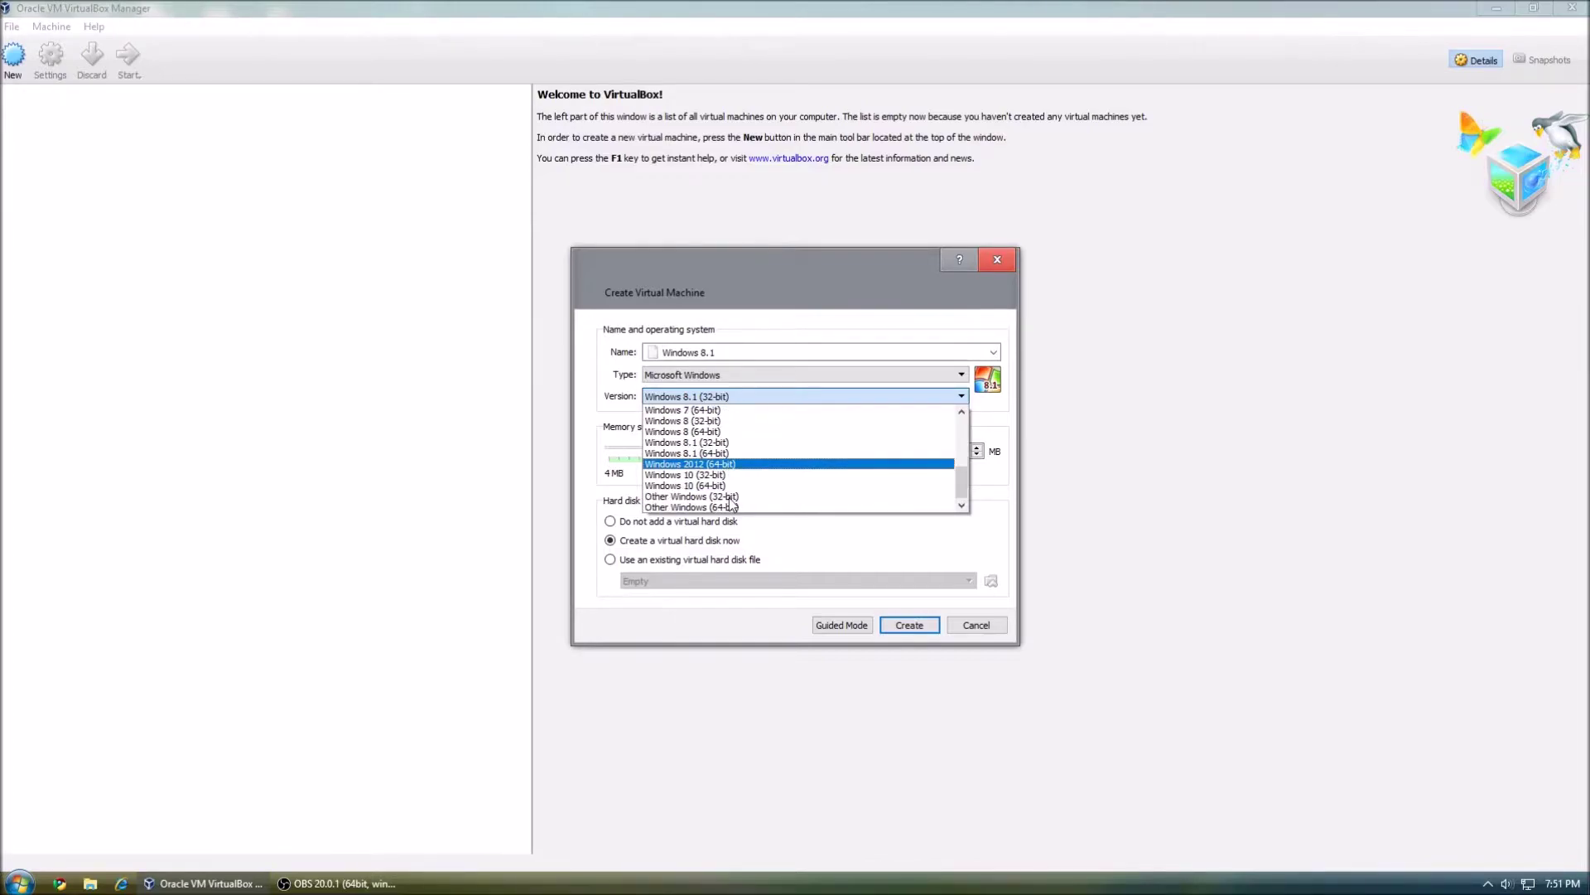
click(722, 453)
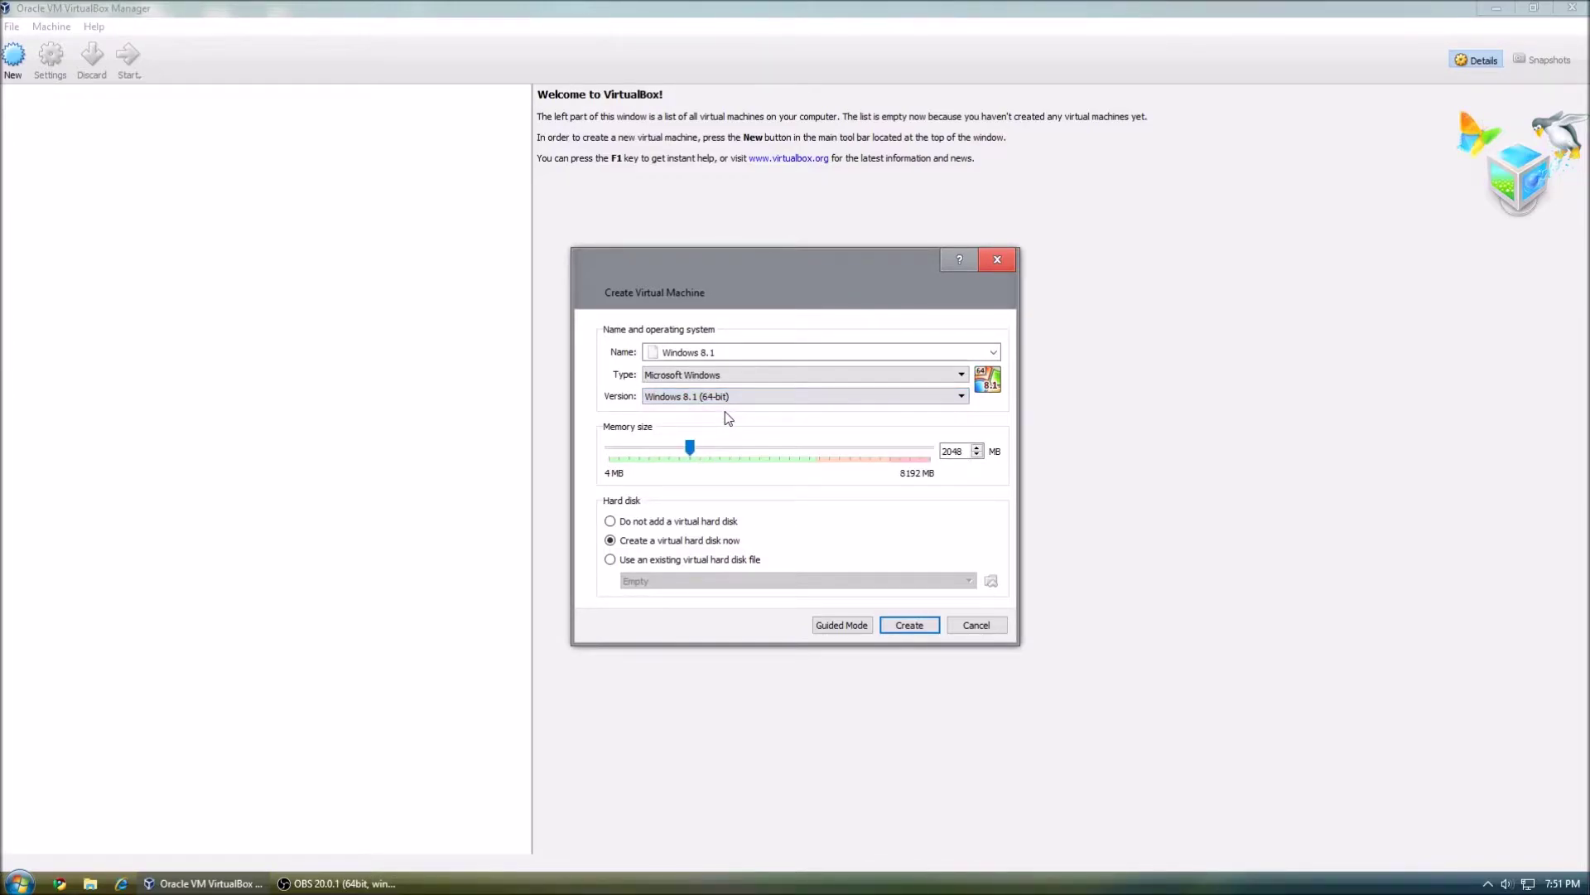
drag(690, 448, 818, 461)
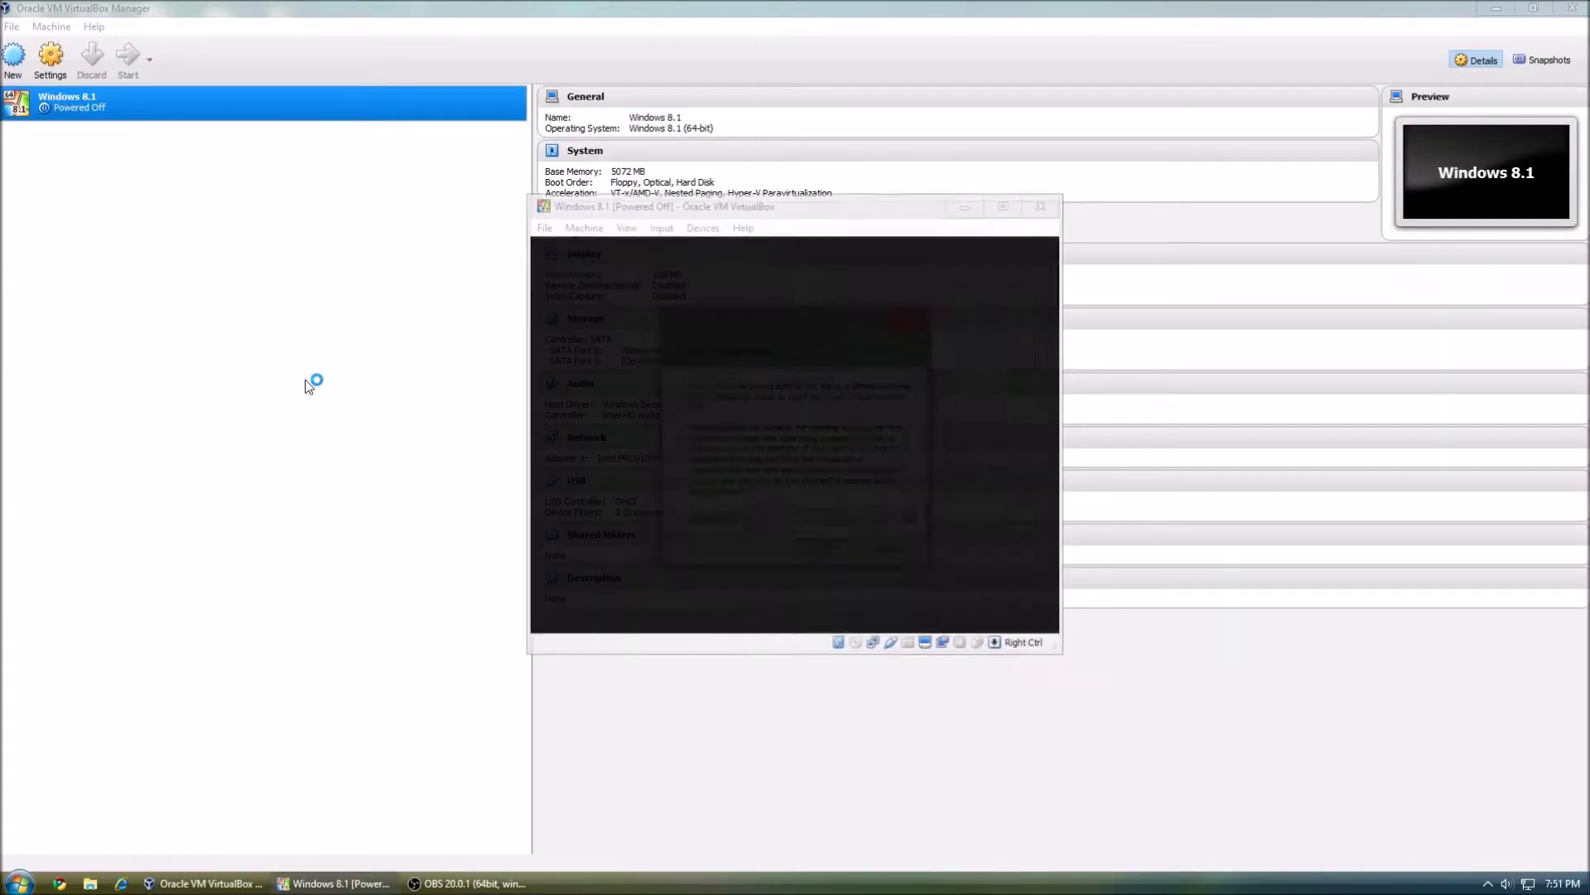
Start the virtual machine from the Win8.1_English_x64 disc image and maximize its window.
click(905, 518)
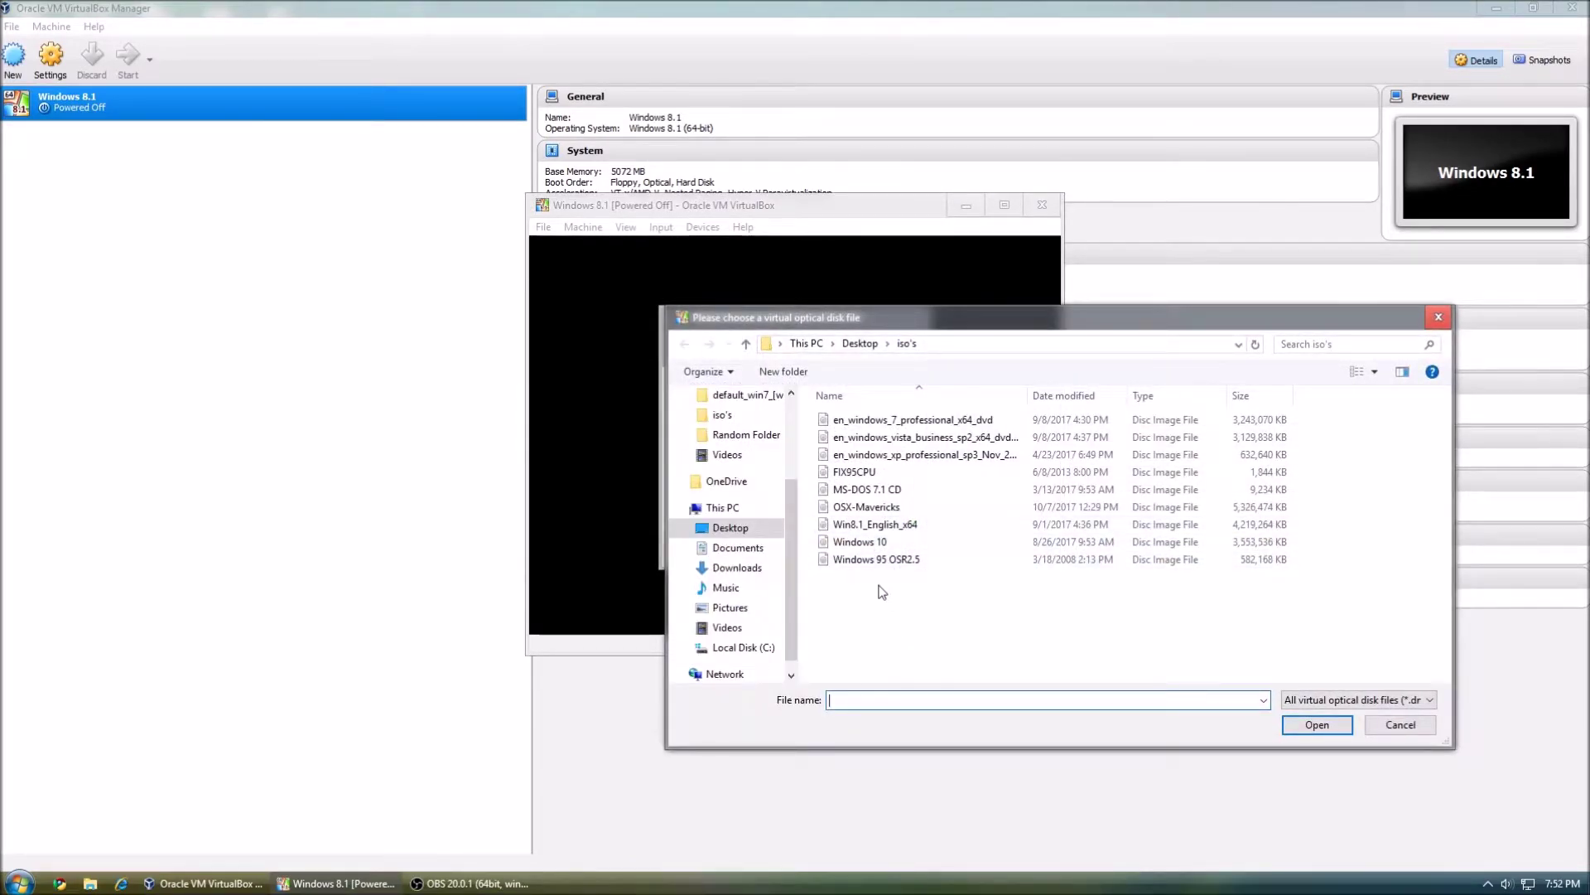
double_click(890, 531)
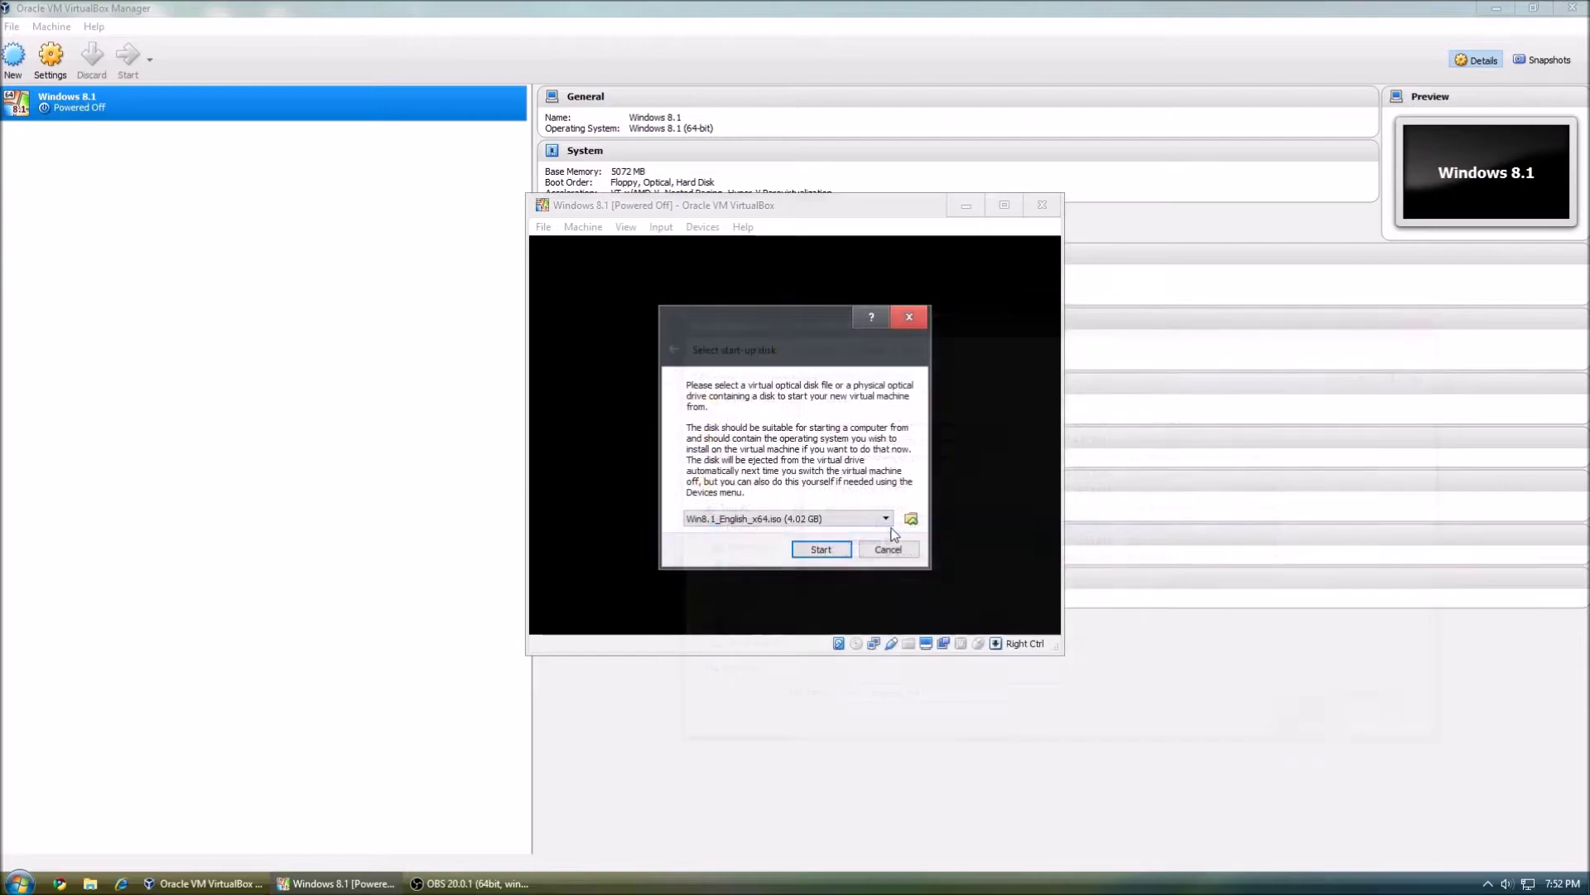
click(828, 550)
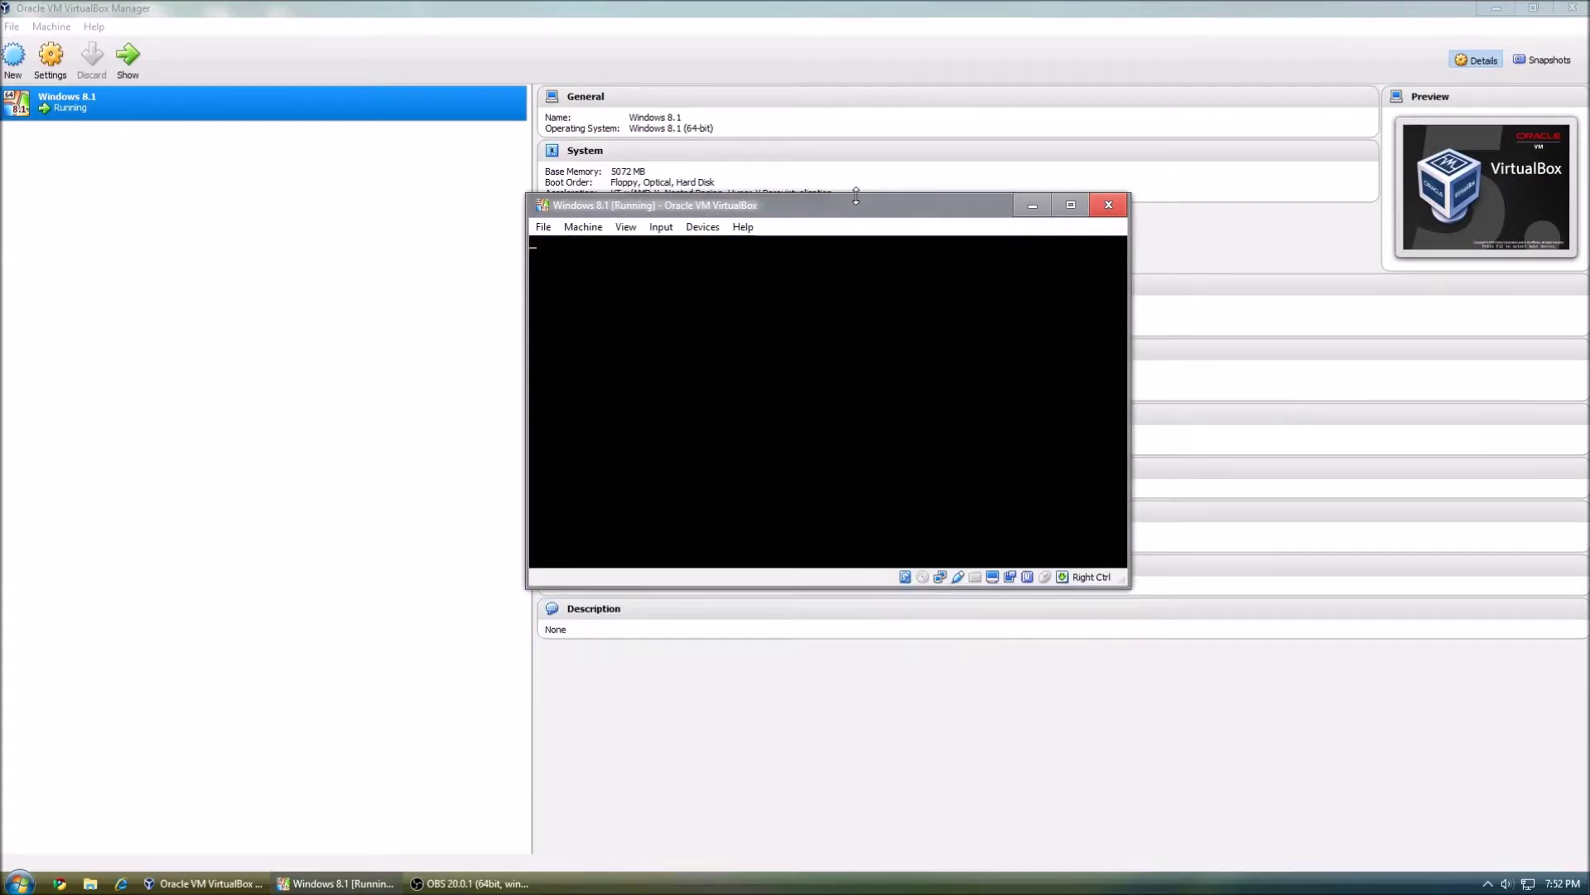
double_click(853, 197)
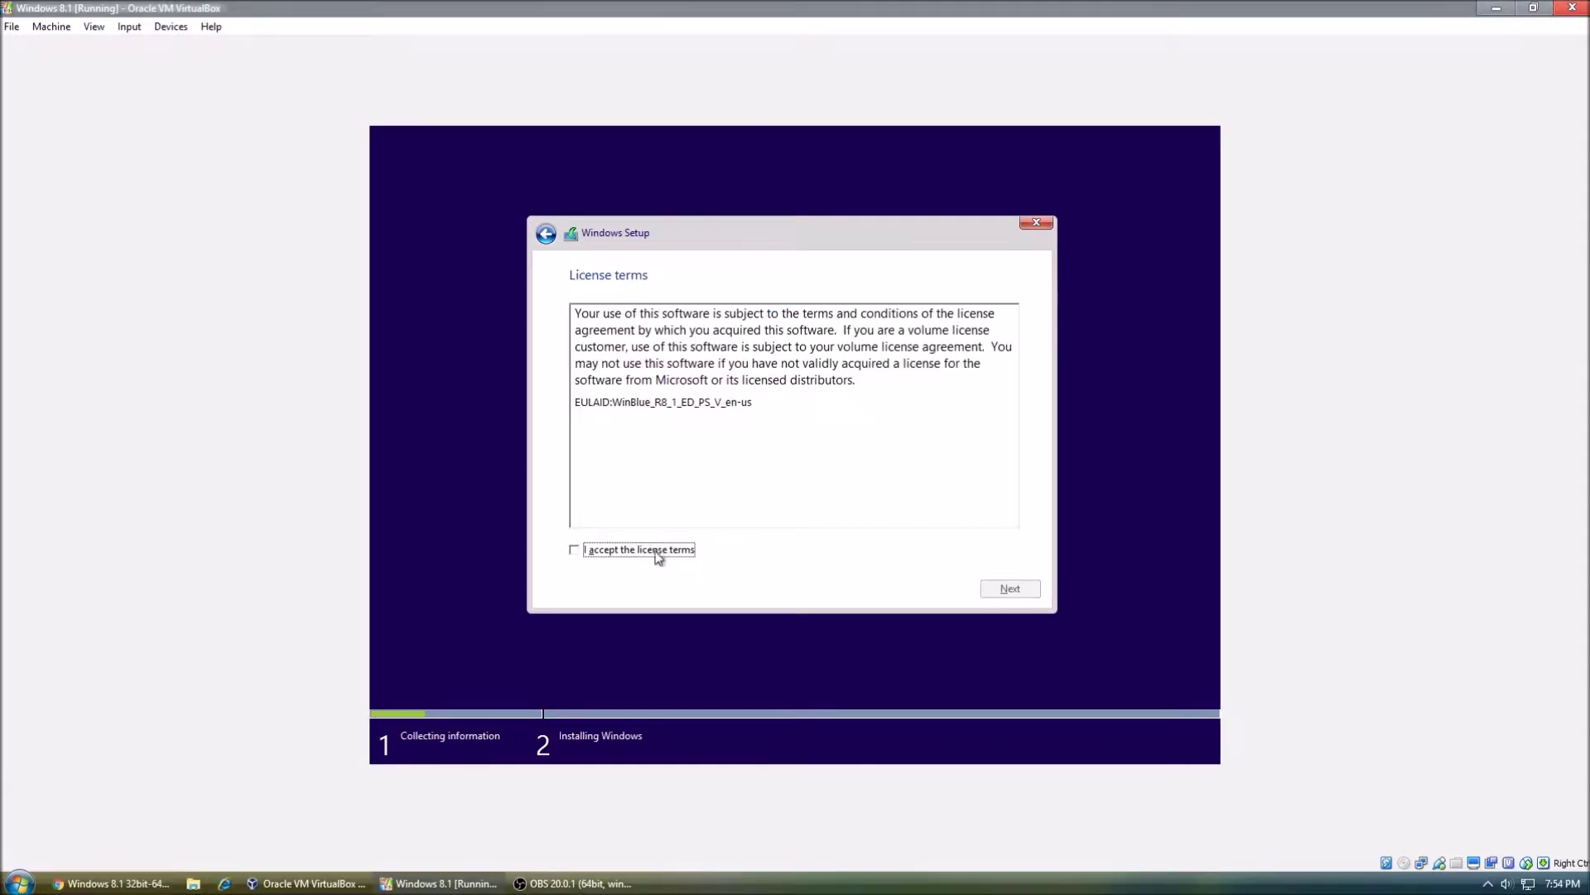
Accept the license terms and choose a custom Windows installation on Drive 0's unallocated space.
click(659, 552)
click(1028, 589)
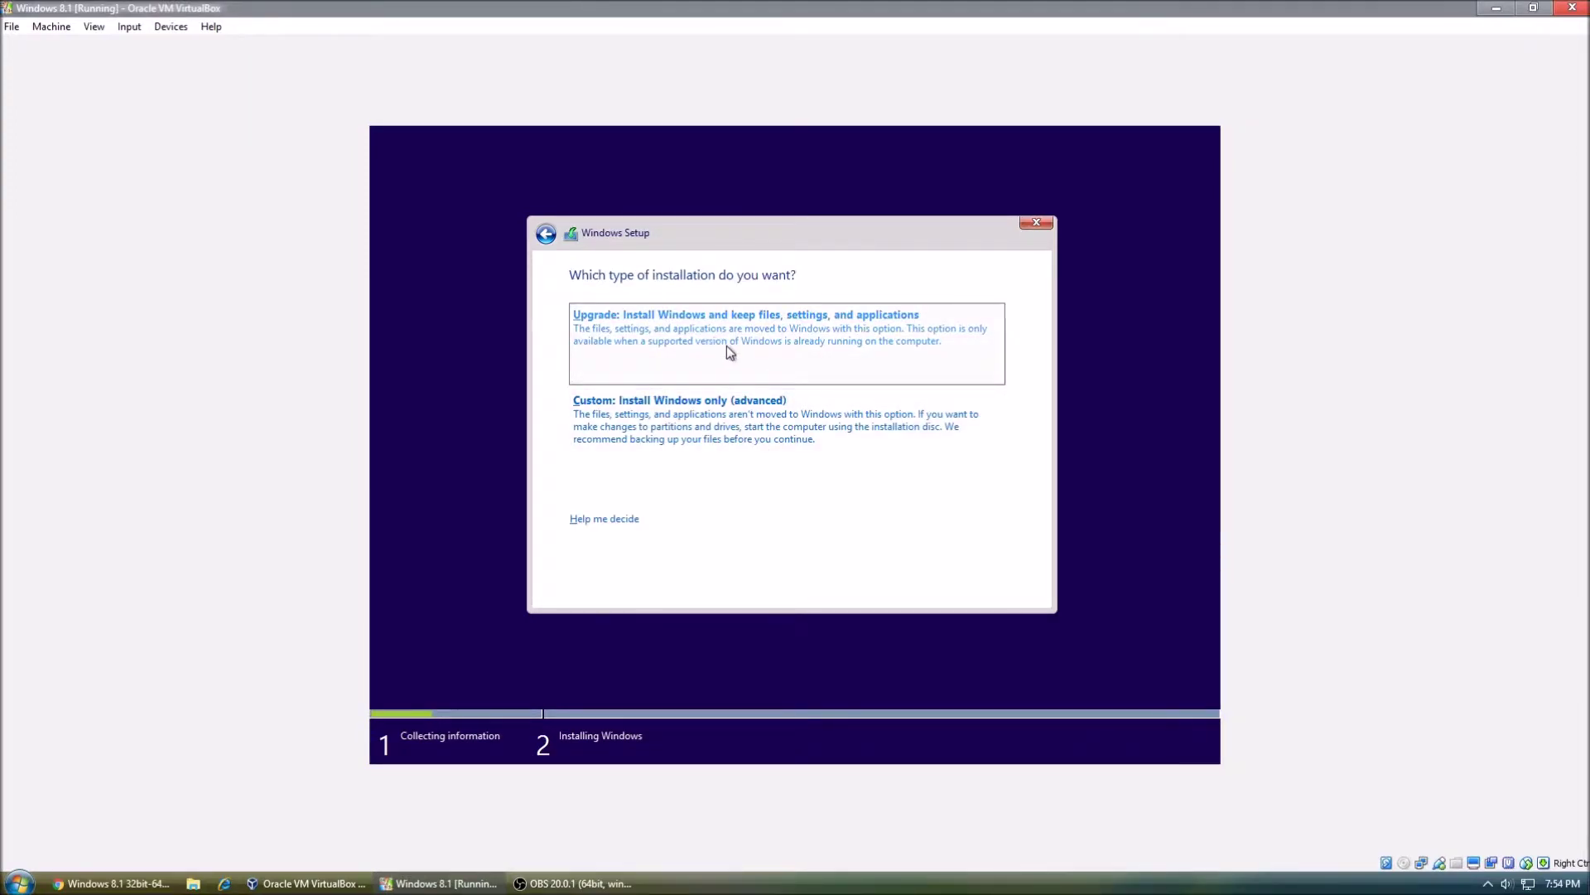
click(729, 413)
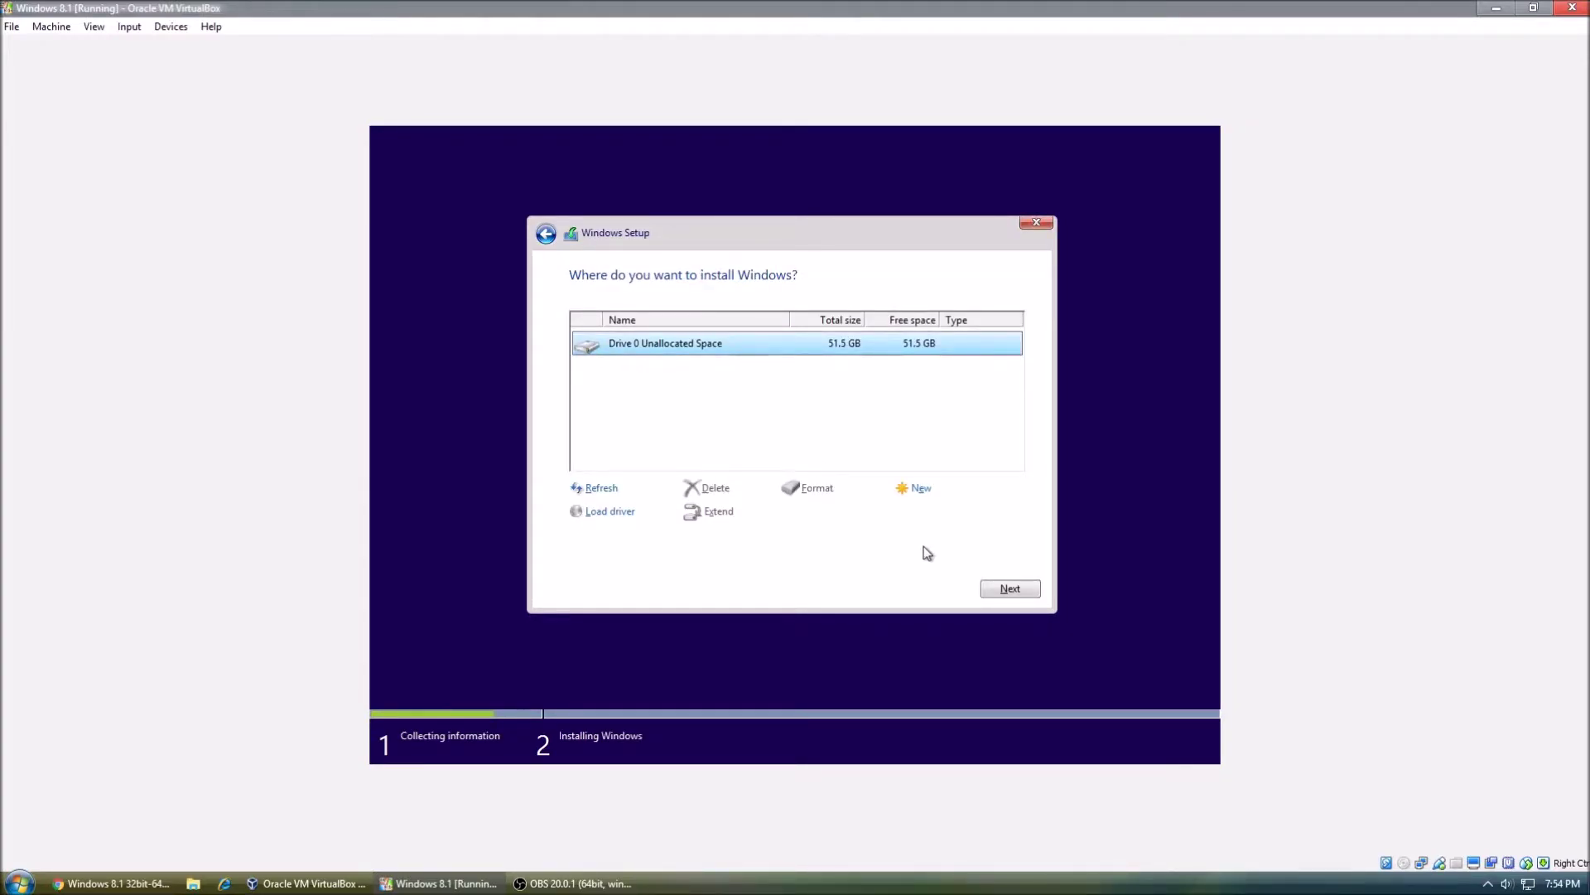
click(1007, 588)
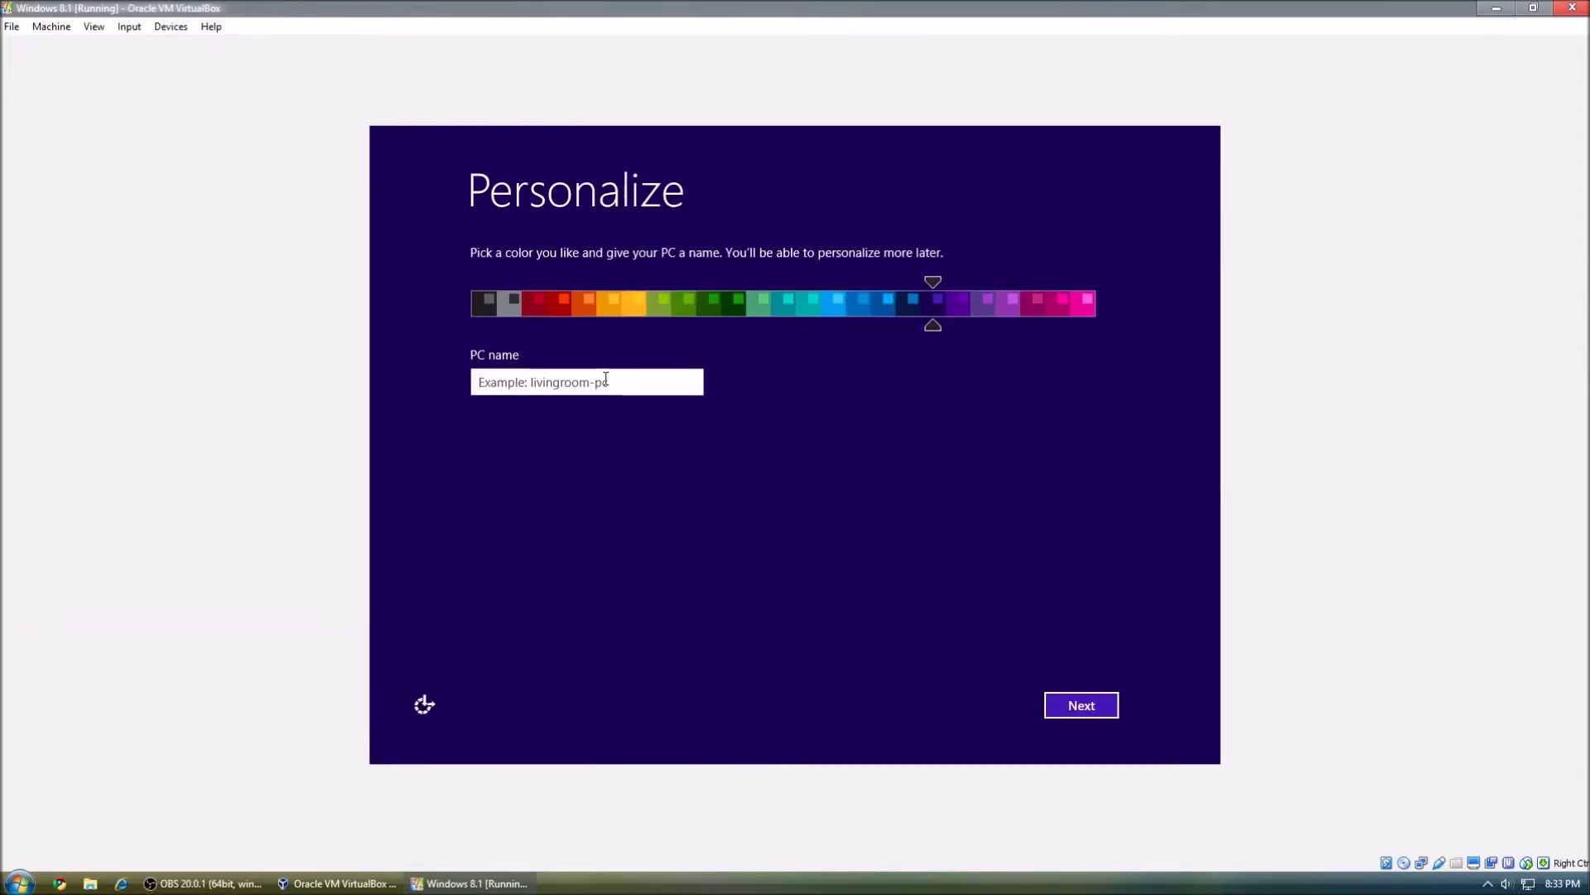
Name the PC "WindowsinWindows" and accept the express settings.
text(WIndow)
key(BackSpace)
key(BackSpace)
key(BackSpace)
key(BackSpace)
key(BackSpace)
text(indows)
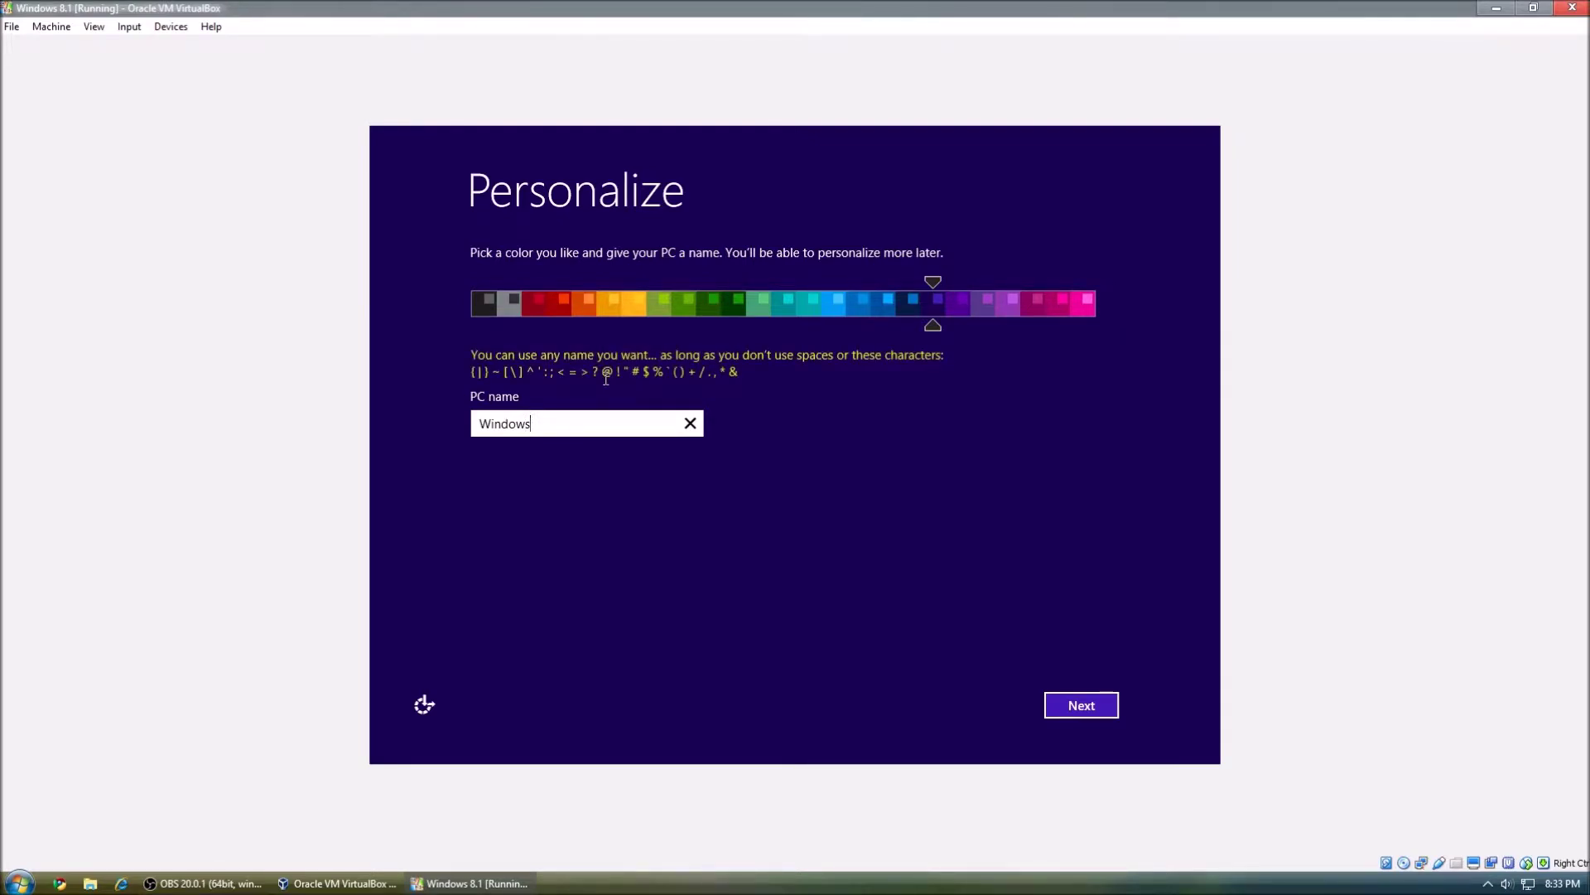
text(inWindows)
click(1081, 705)
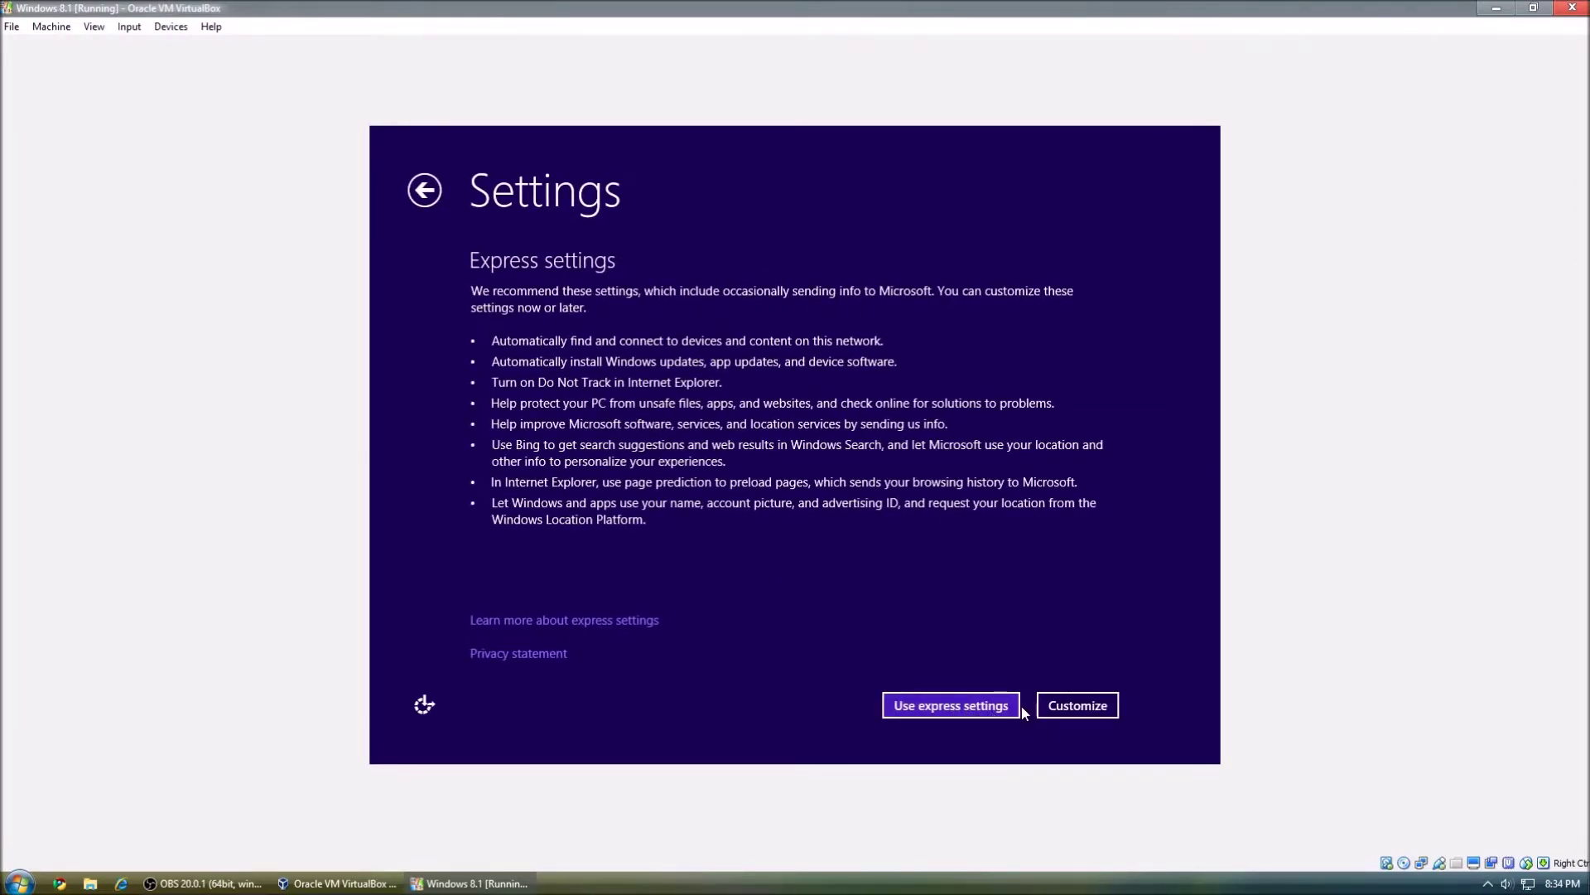
click(991, 706)
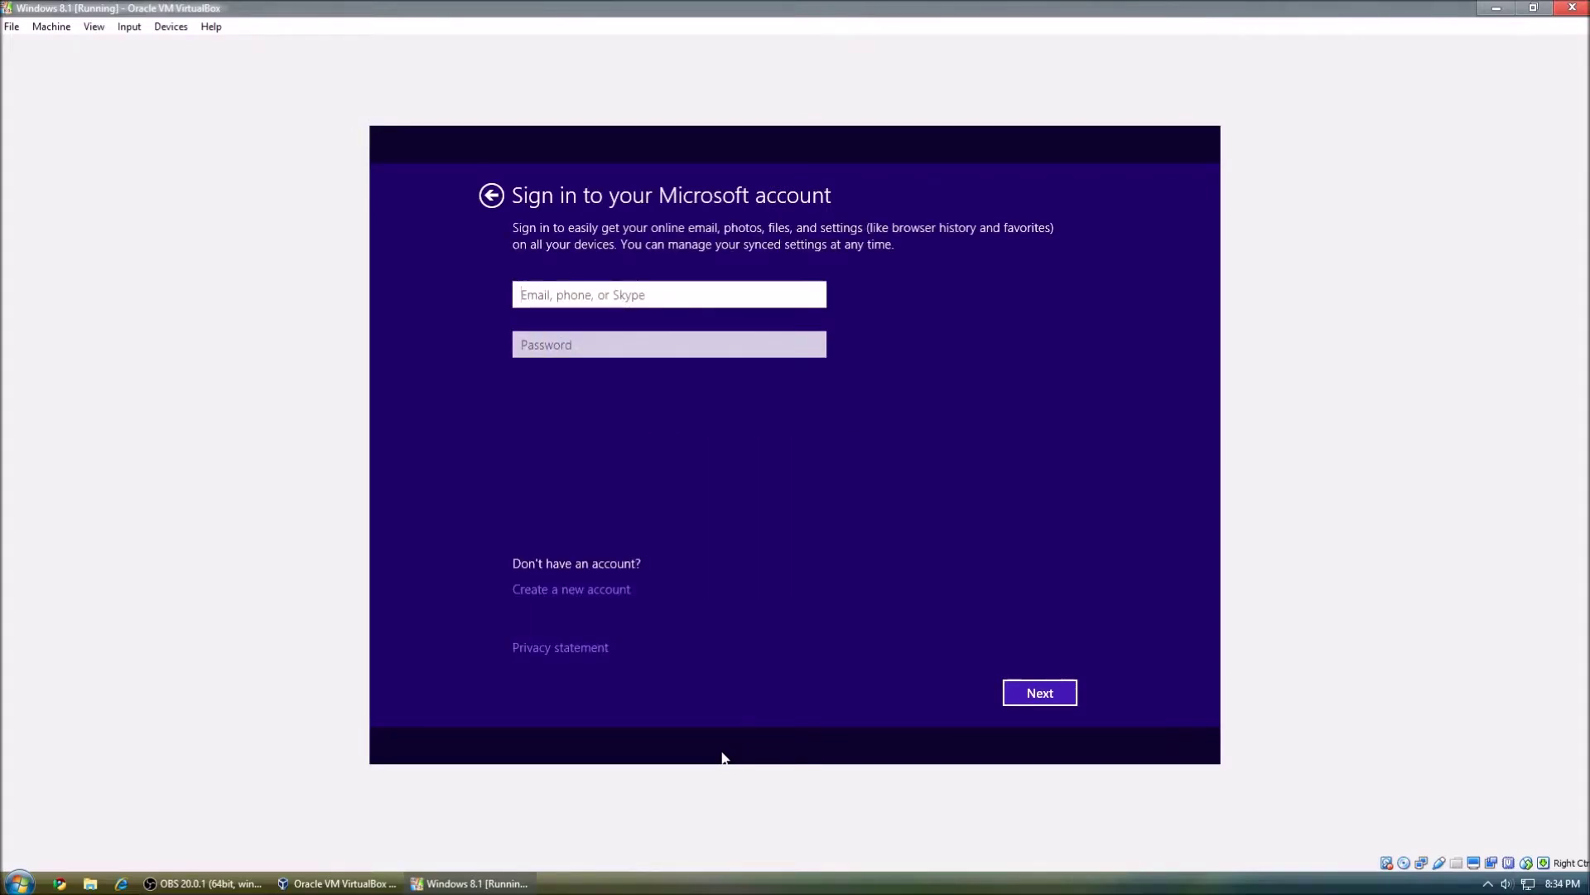
Choose to sign in without a Microsoft account and set the local account's user name to "Windows".
click(615, 590)
click(612, 590)
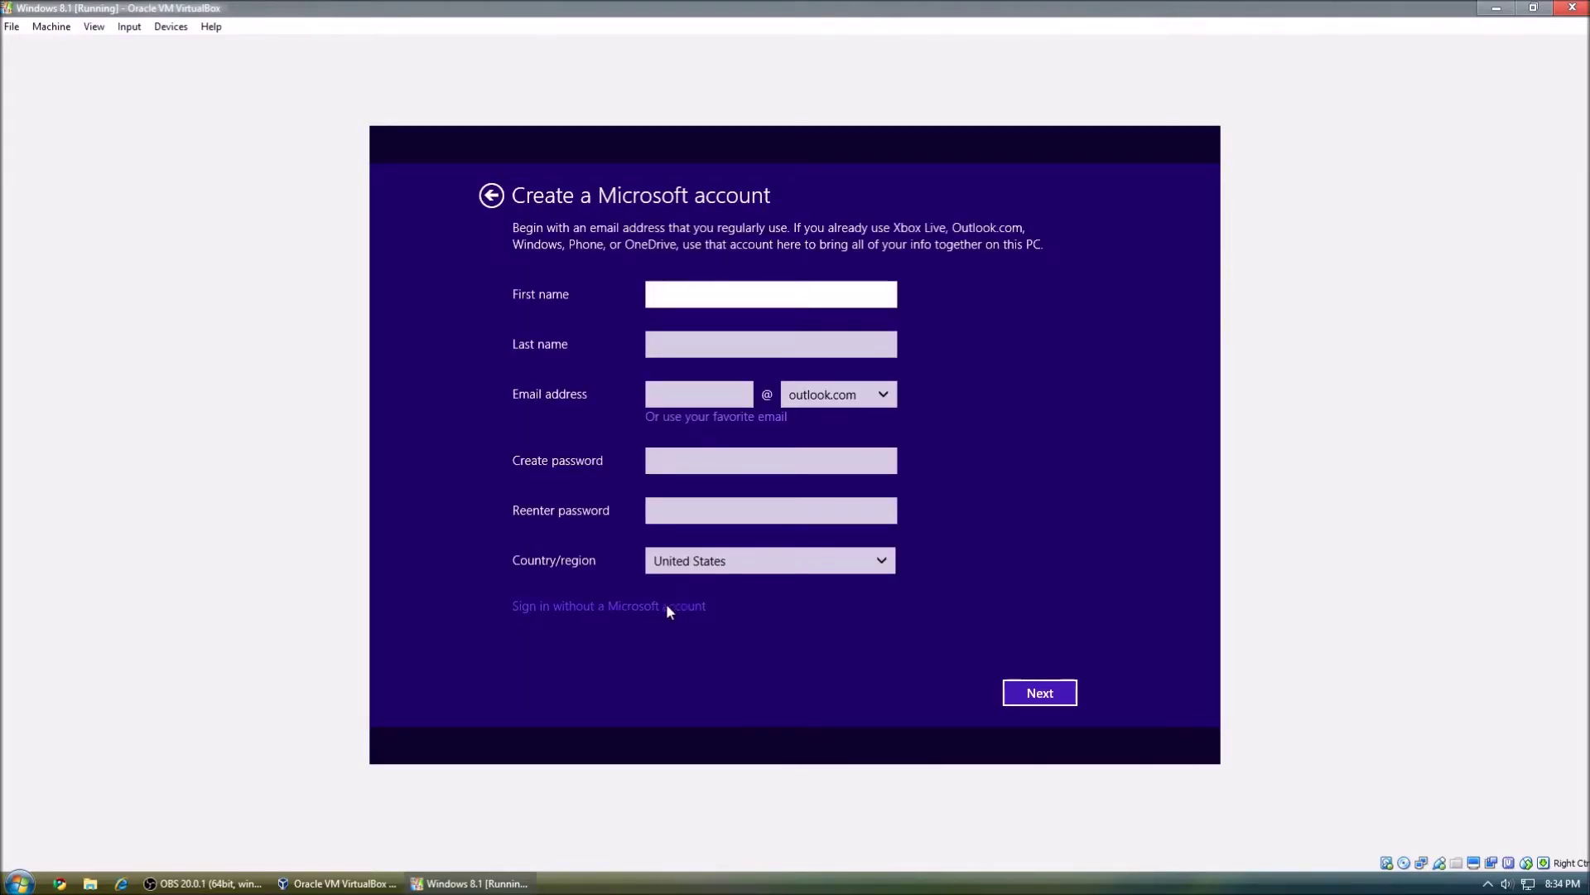
click(668, 603)
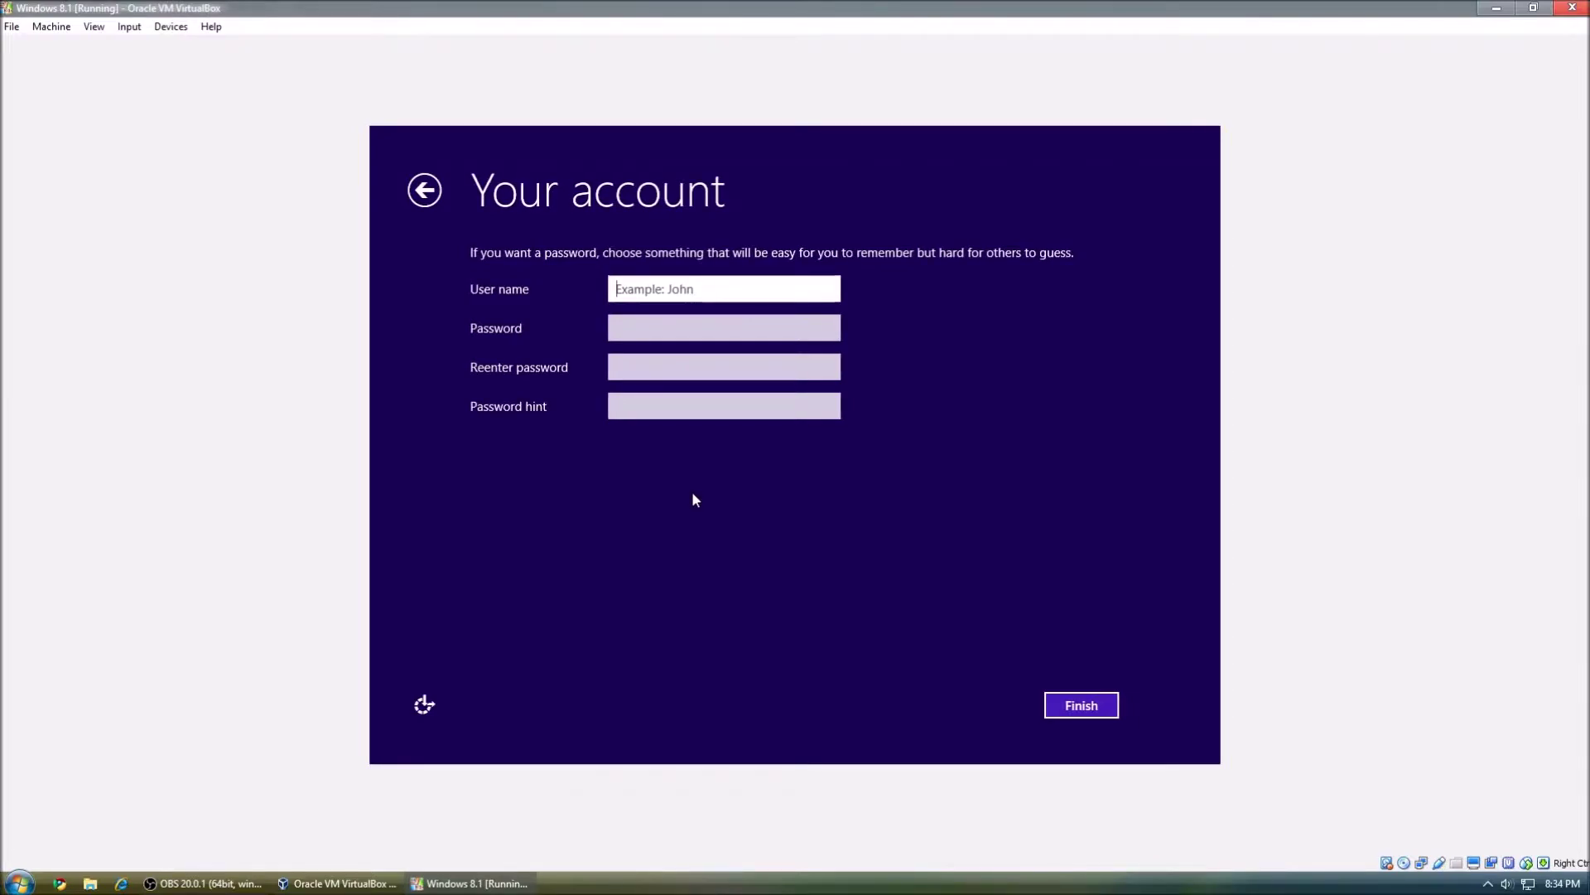
text(Windows)
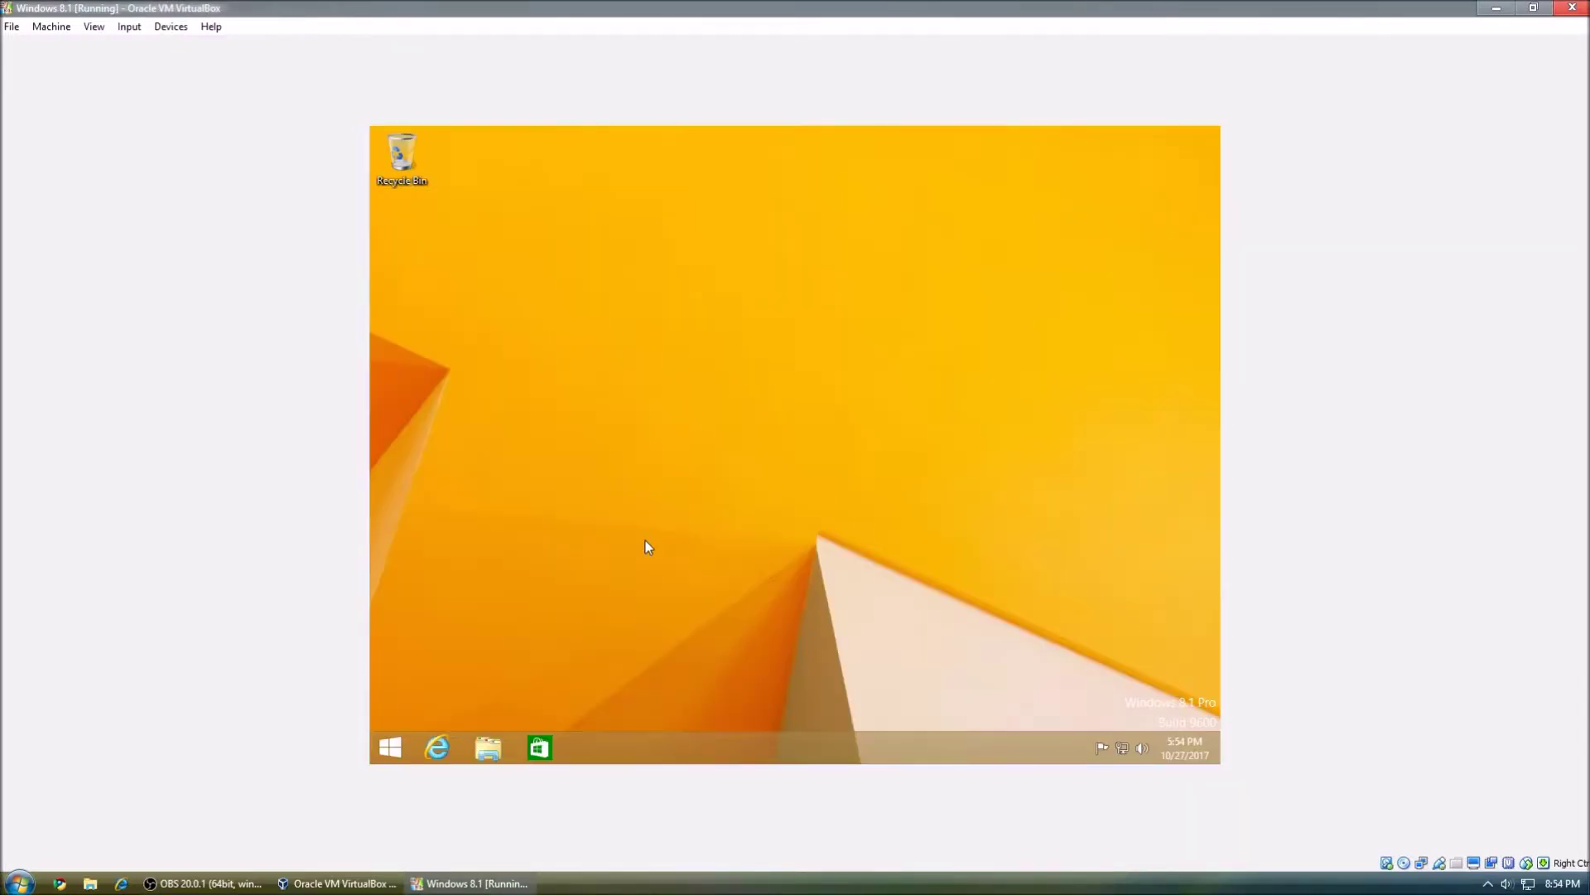
Insert the Guest Additions CD image into the running virtual machine.
right_click(645, 541)
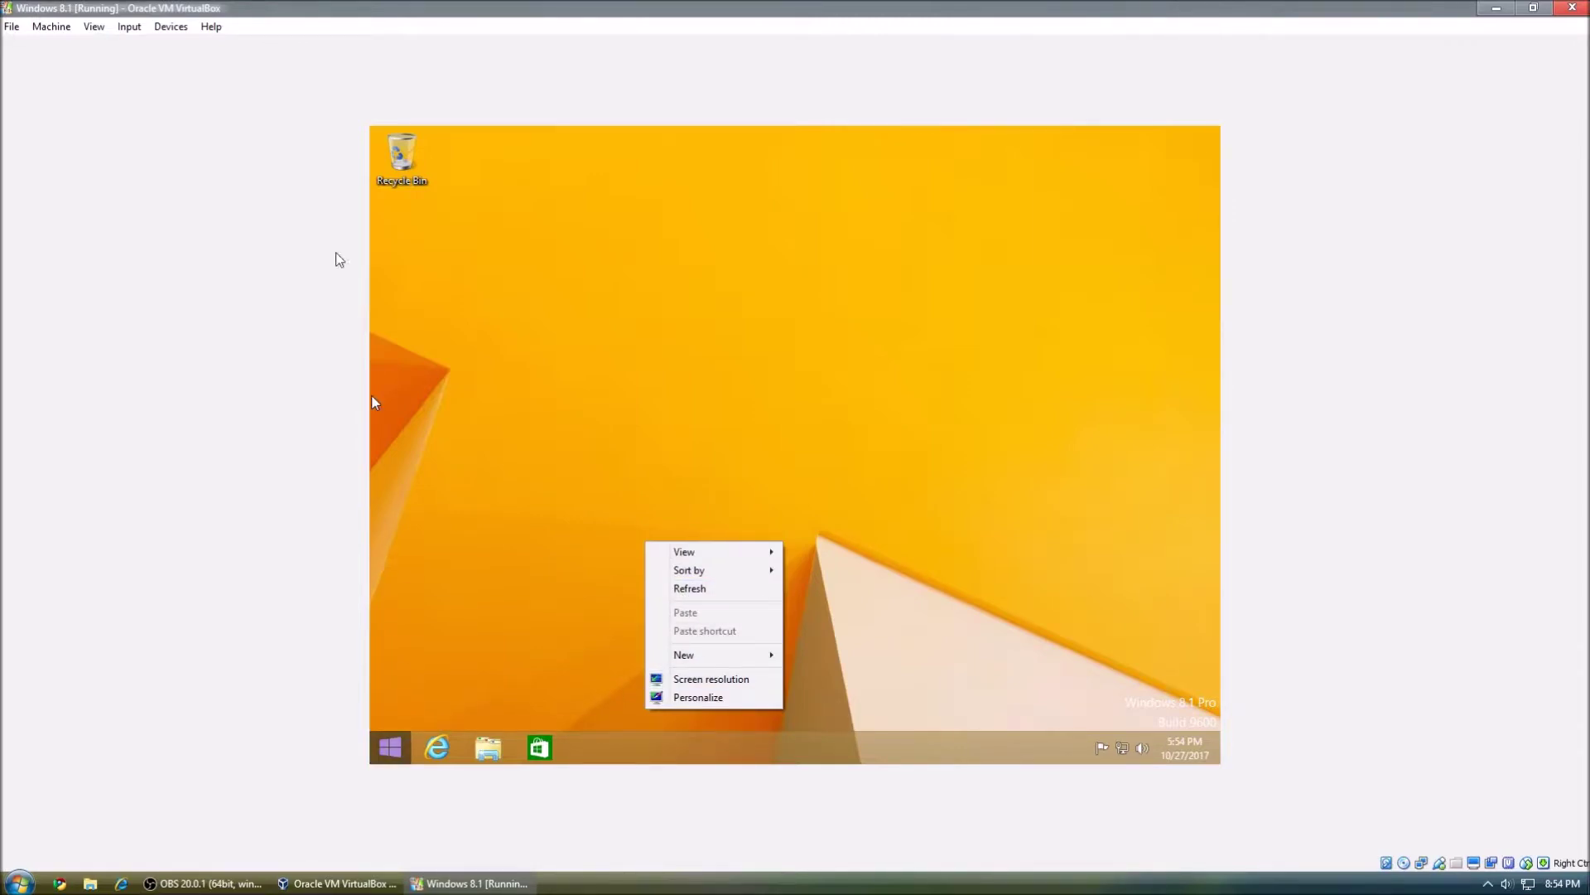
click(94, 26)
mouse_move(52, 27)
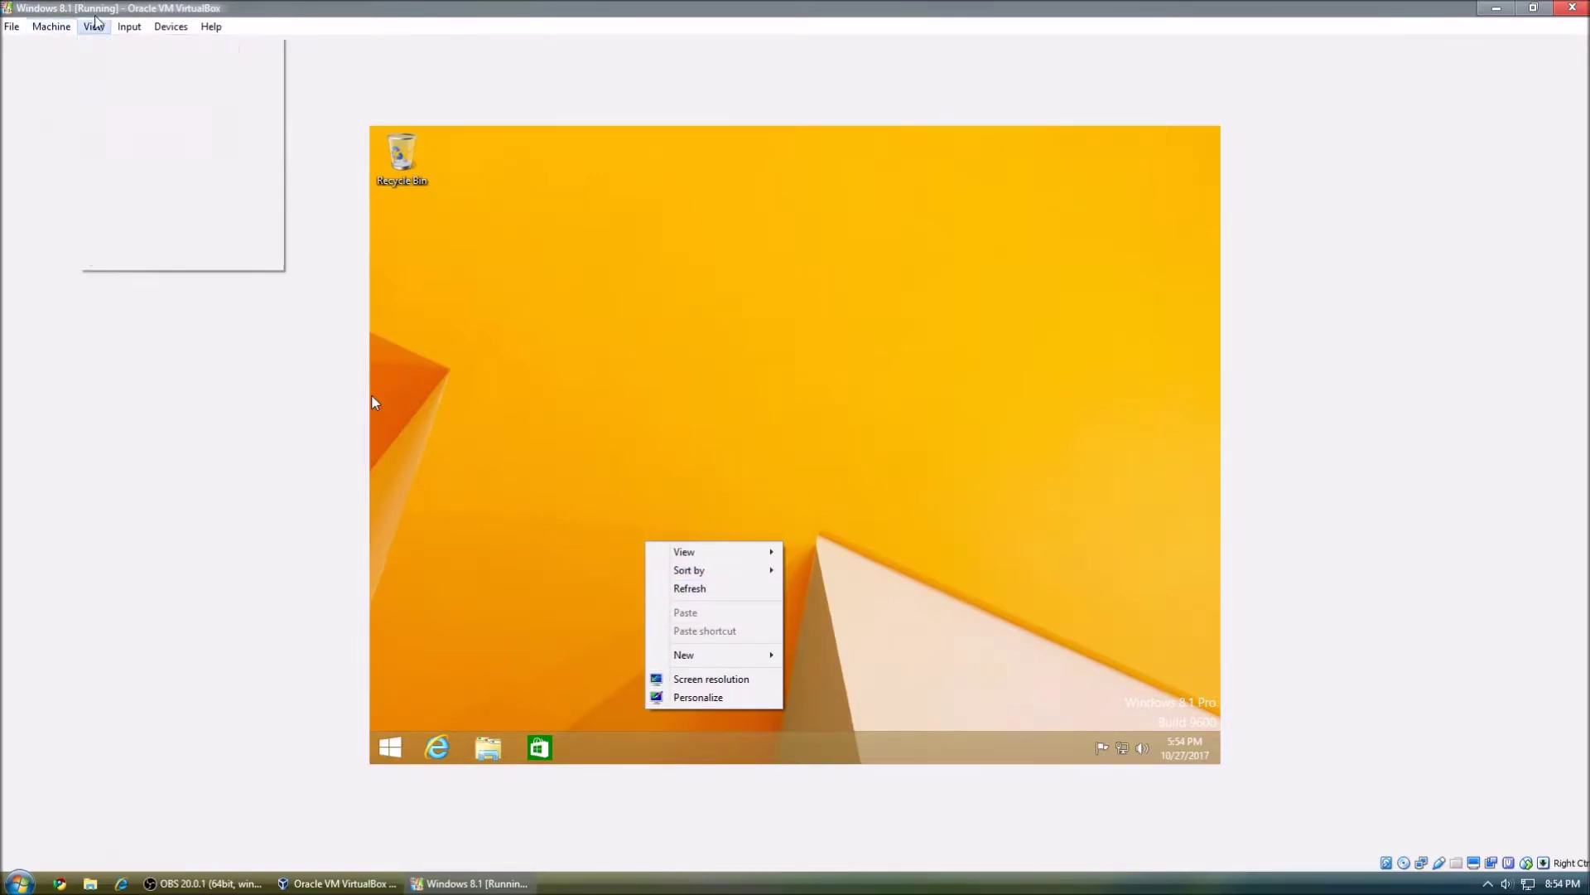
mouse_move(171, 26)
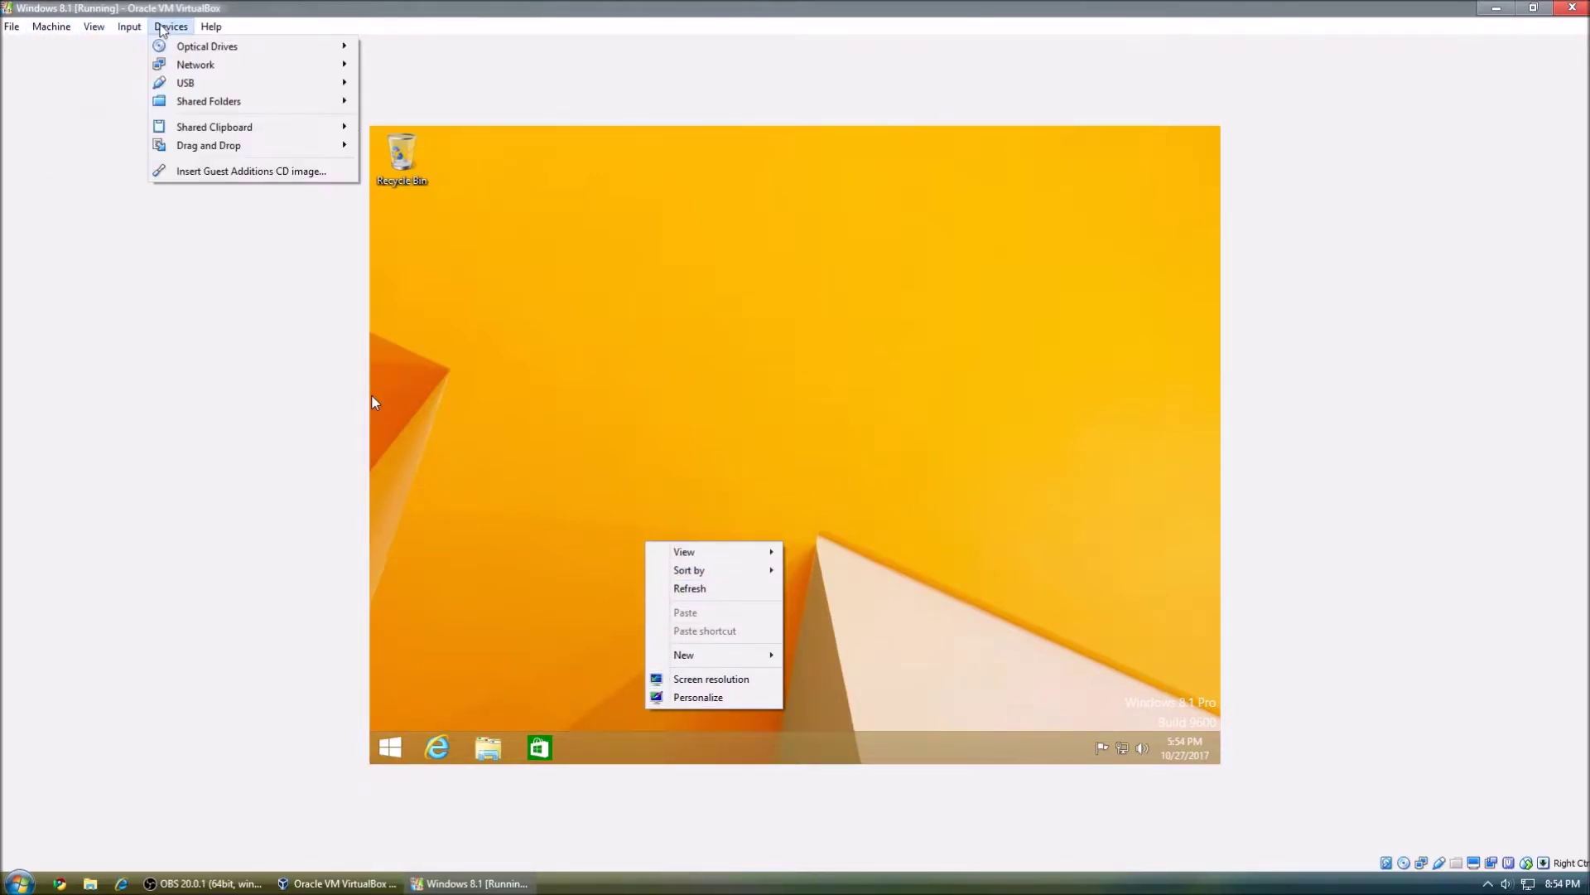
click(219, 172)
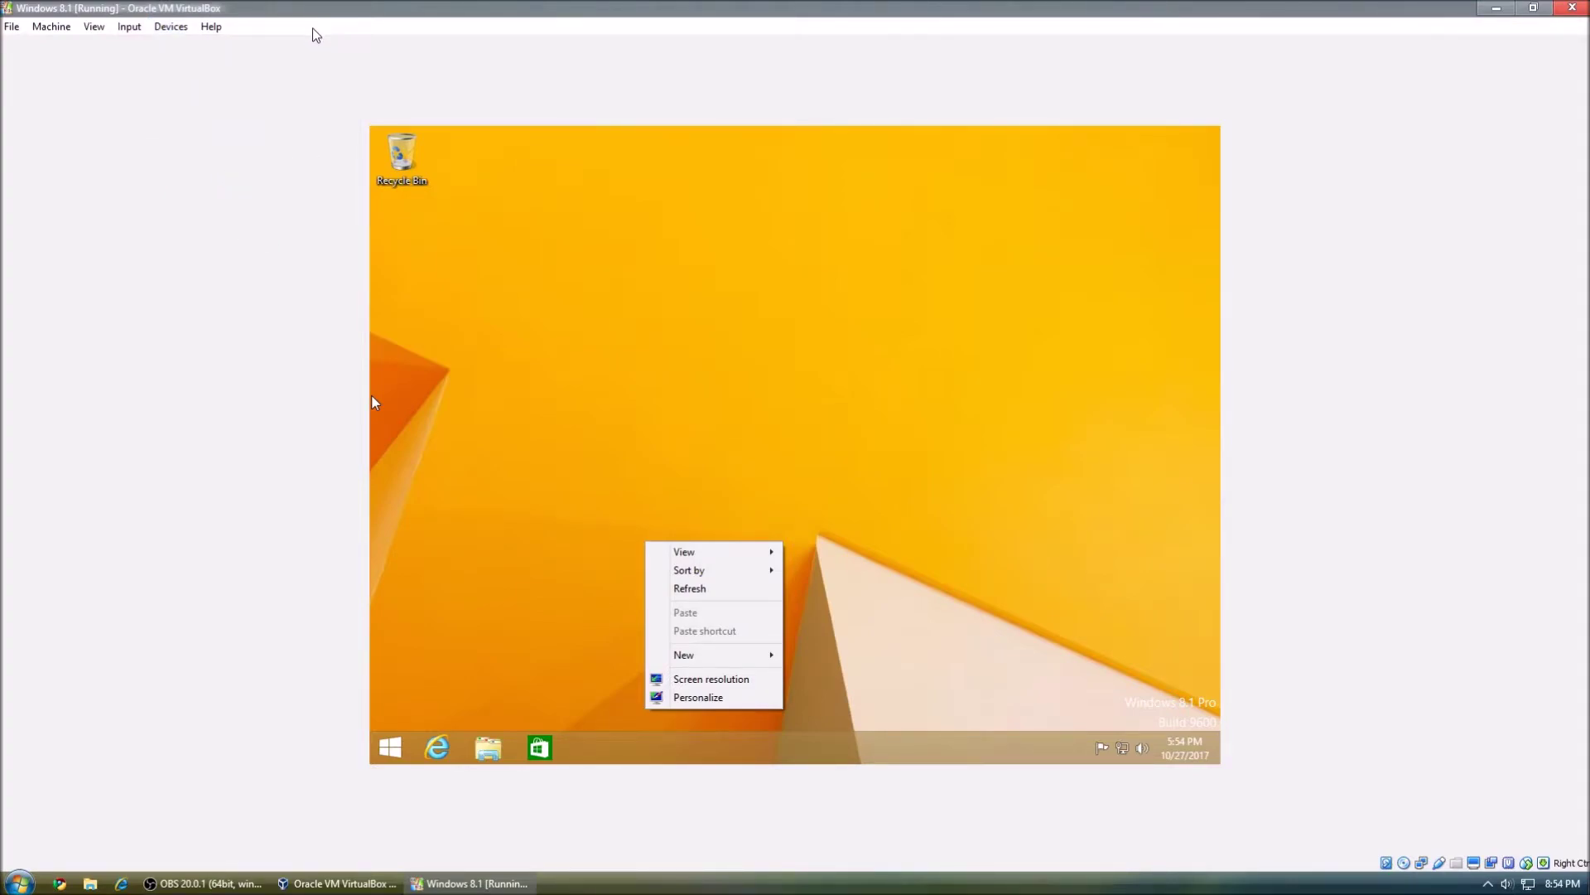
click(689, 588)
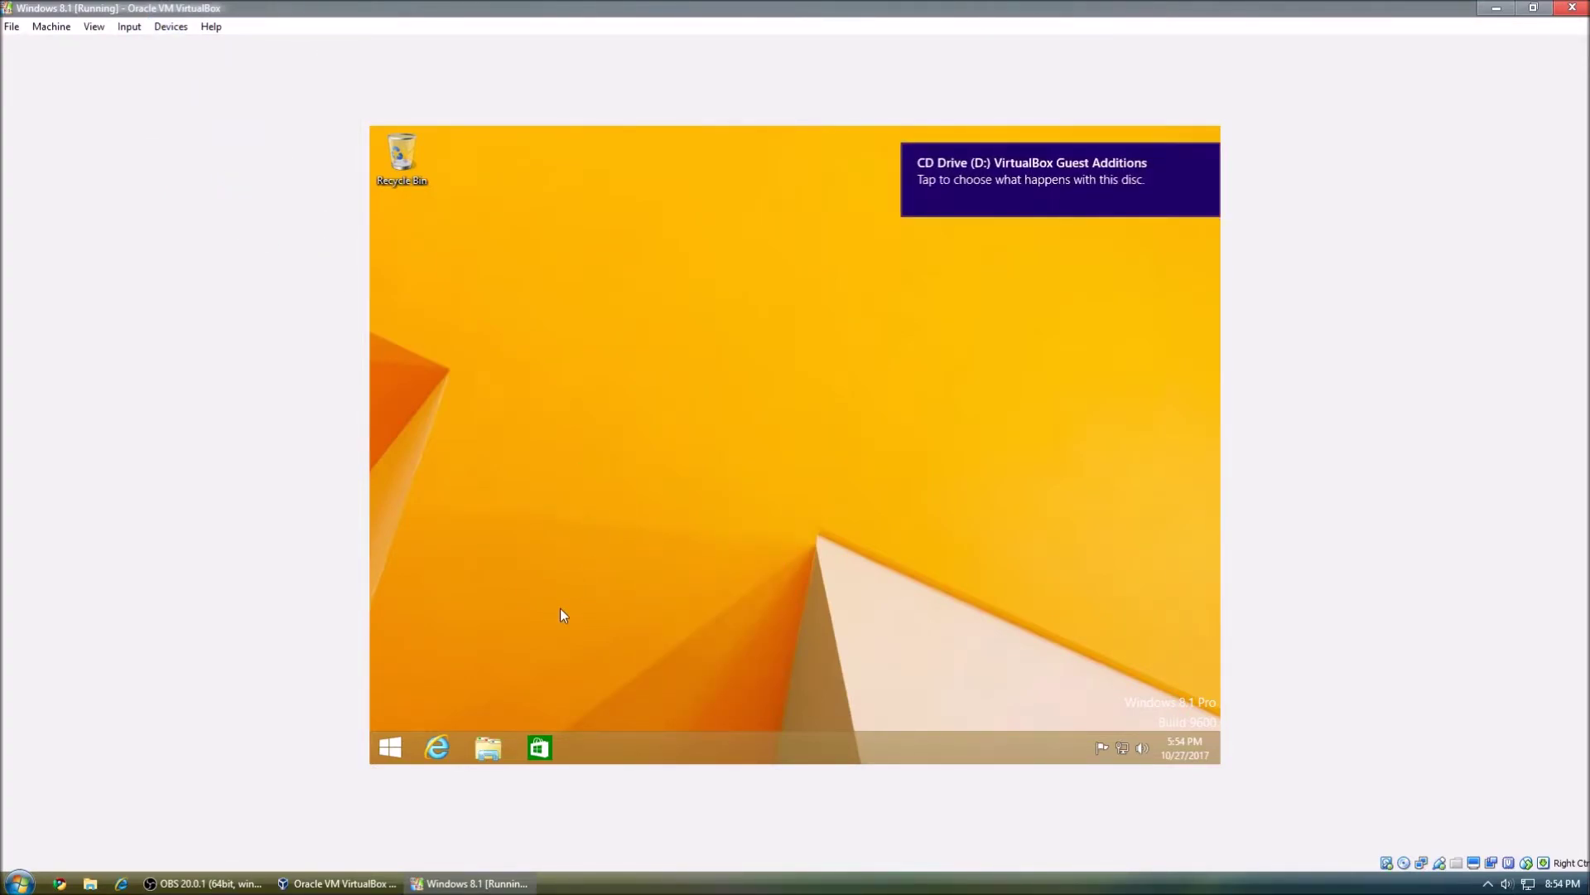
Run VBoxWindowsAdditions.exe from the inserted disc, install Guest Additions 5.1.10 with the default components, and reboot the guest.
click(1024, 192)
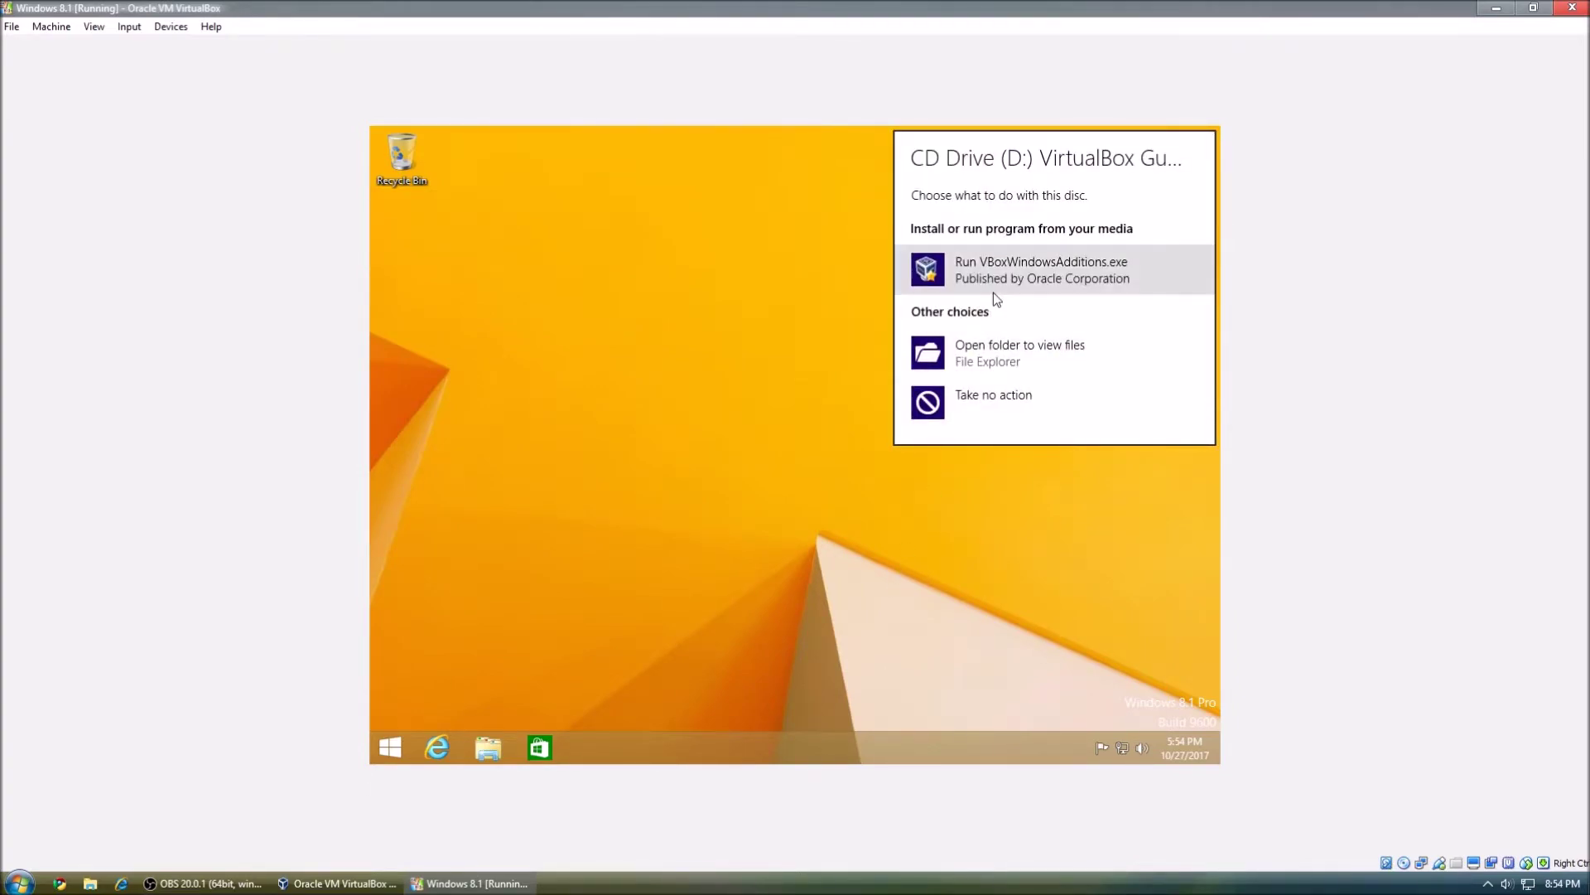
click(992, 292)
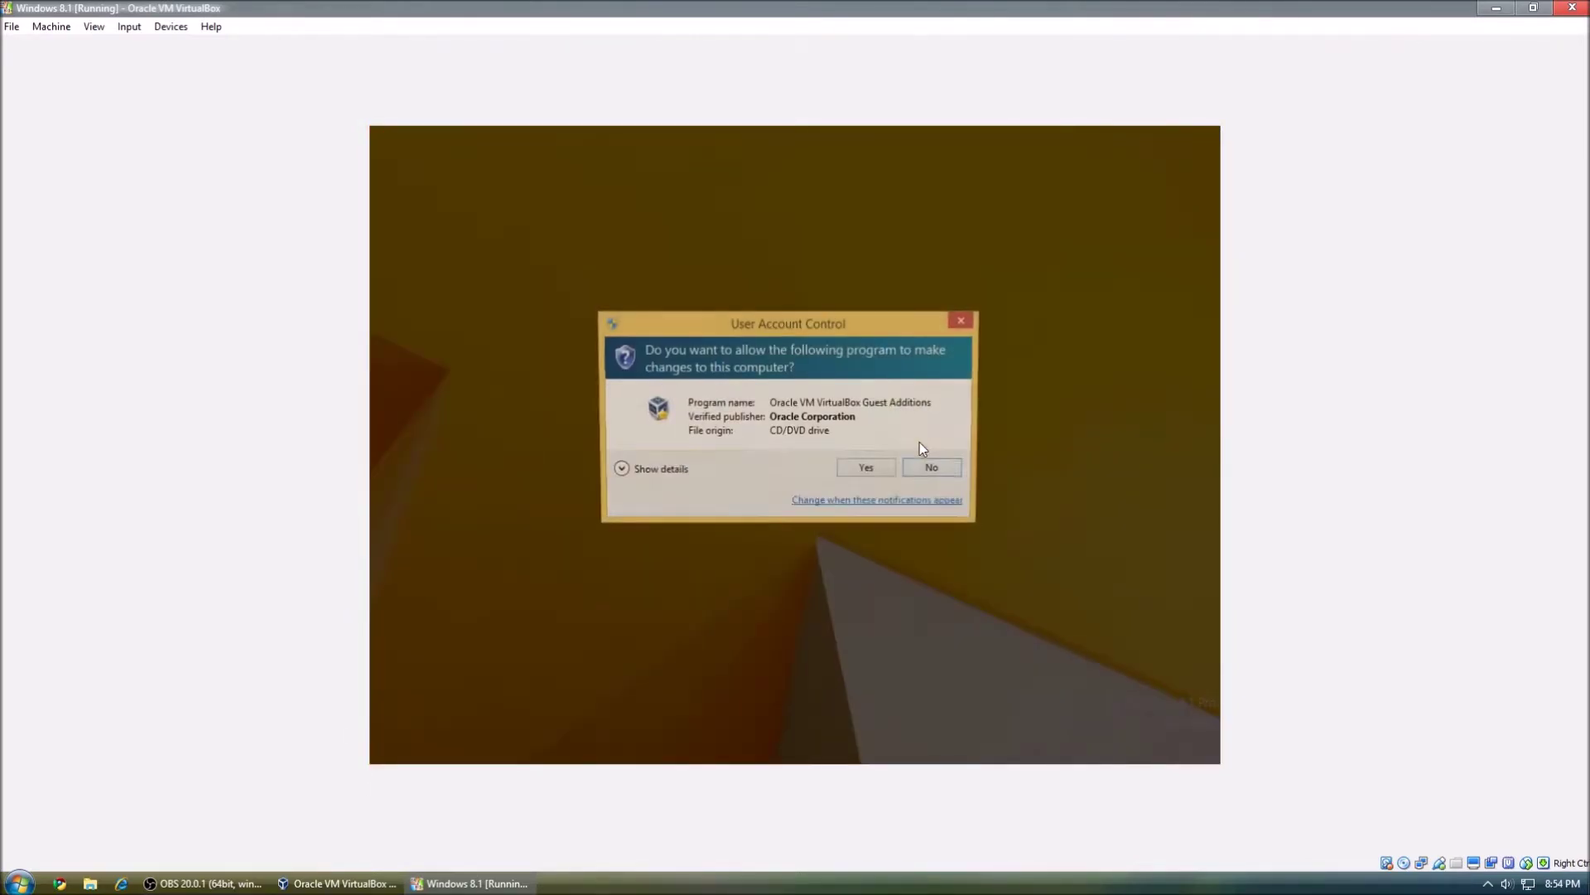
click(883, 468)
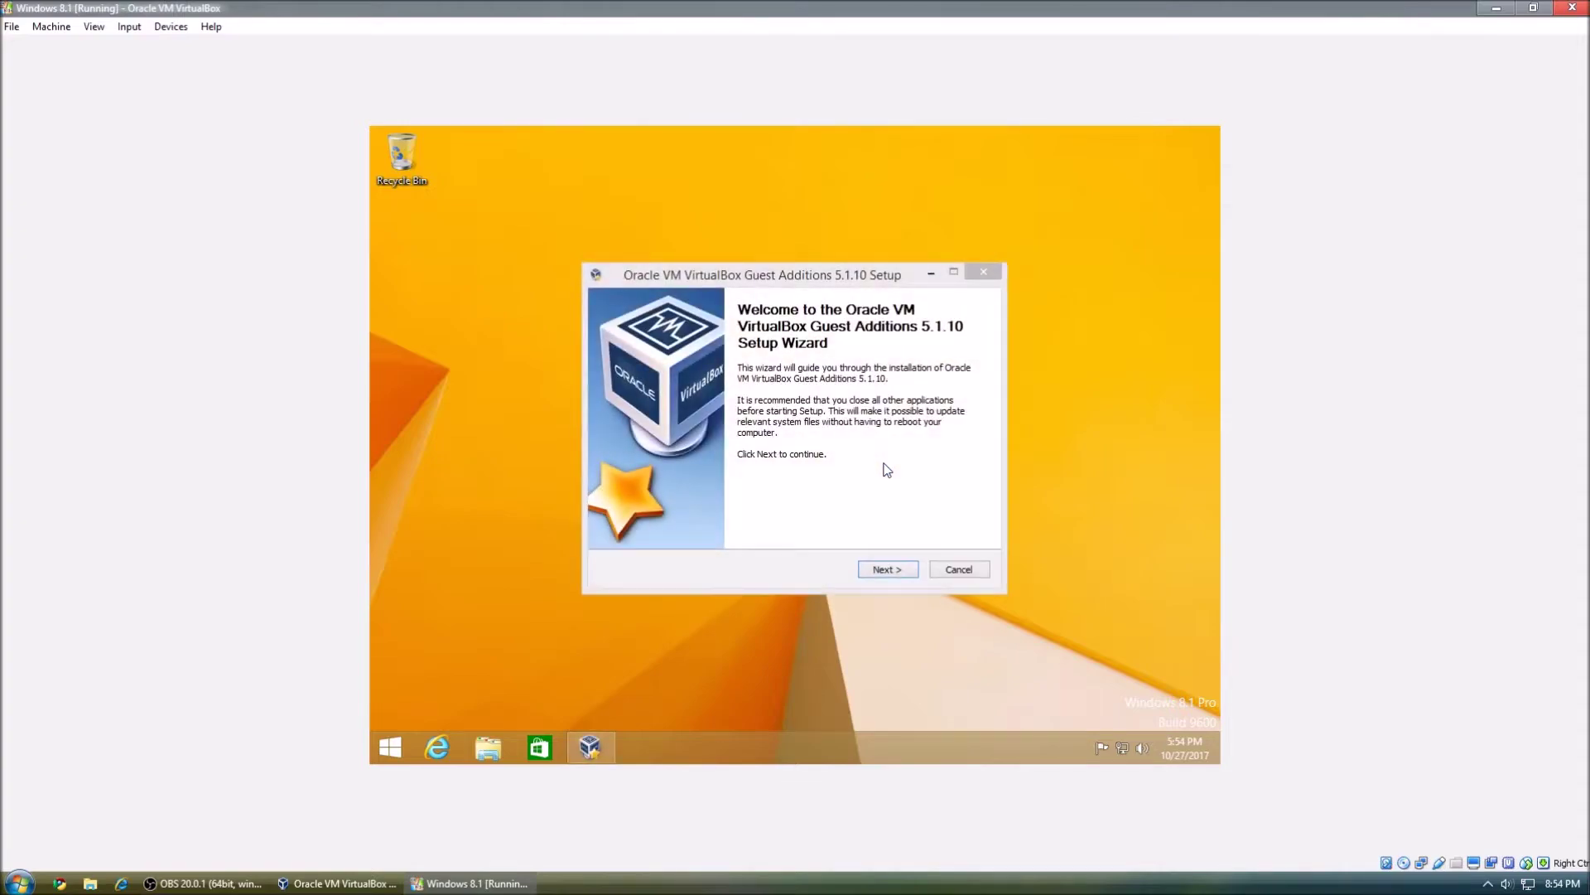
click(888, 570)
click(890, 572)
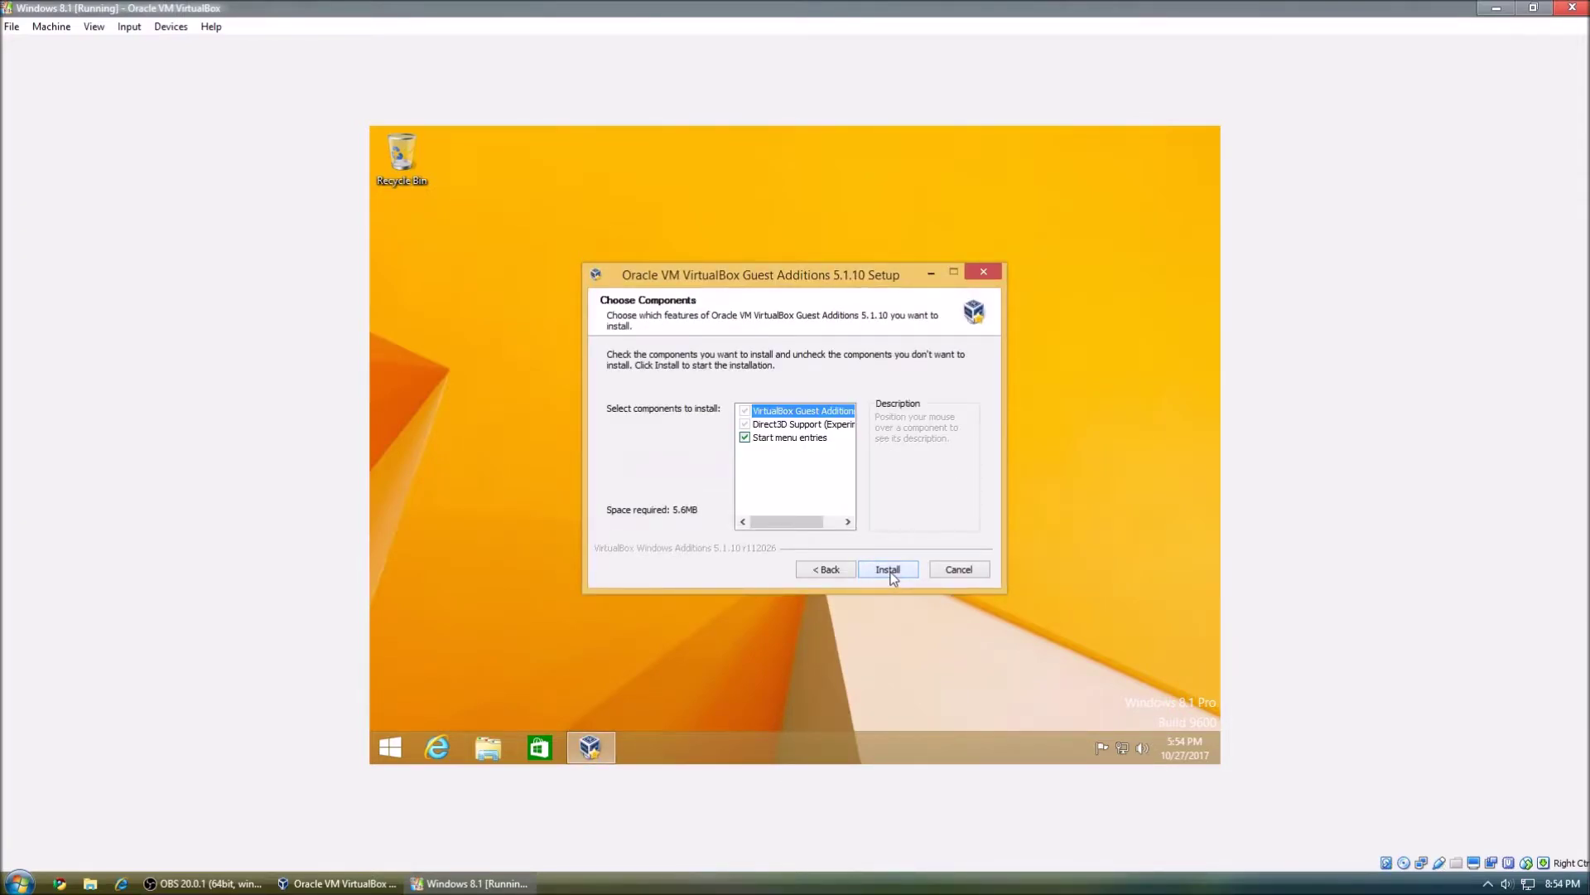
click(889, 571)
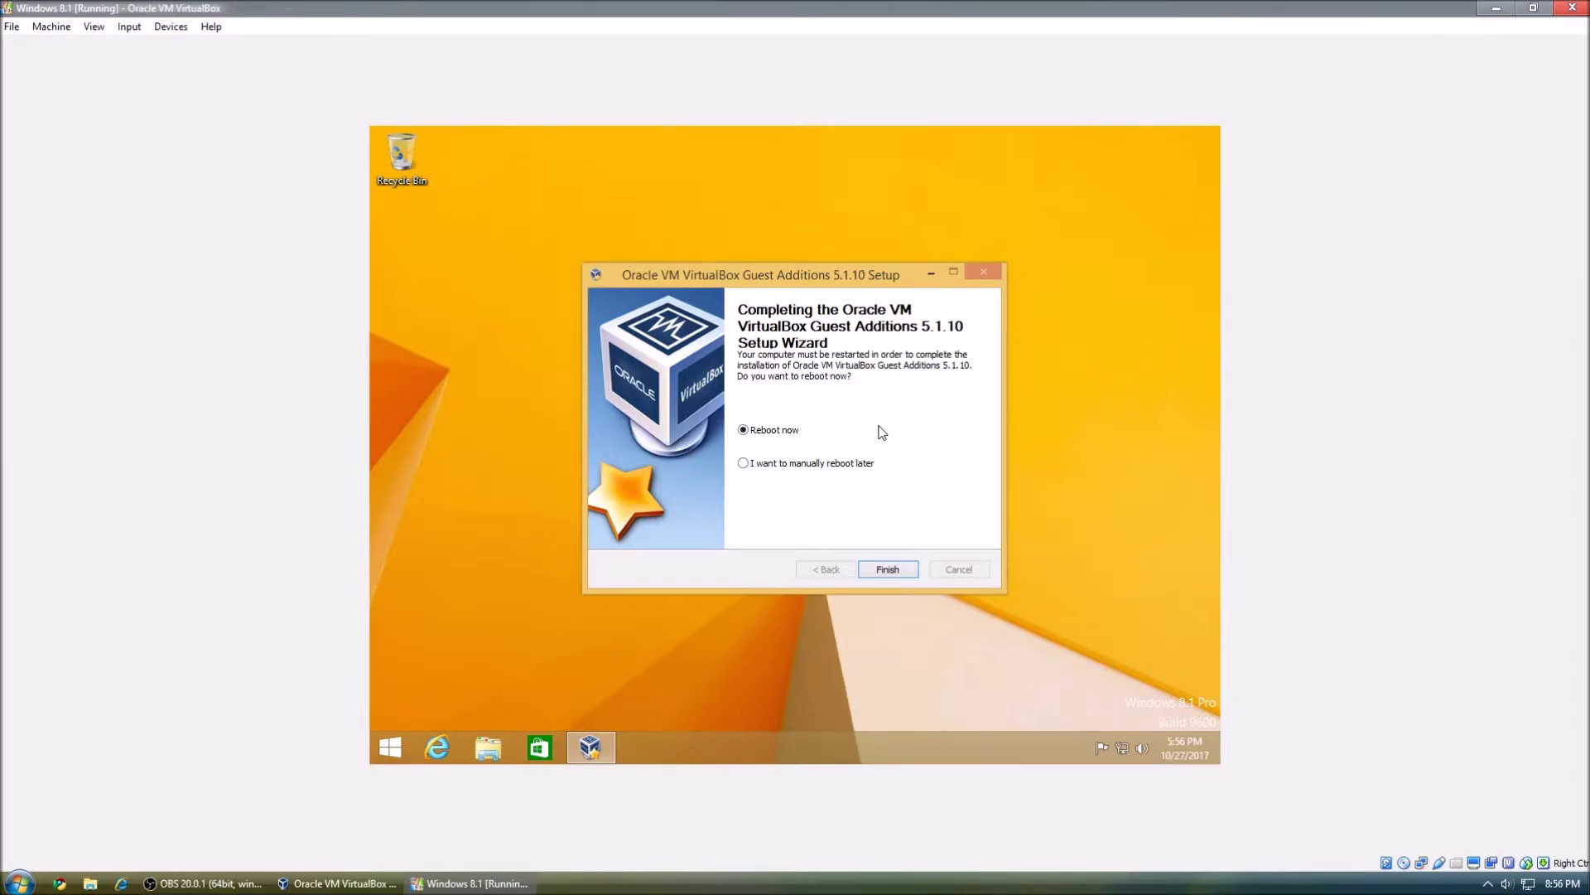
click(888, 569)
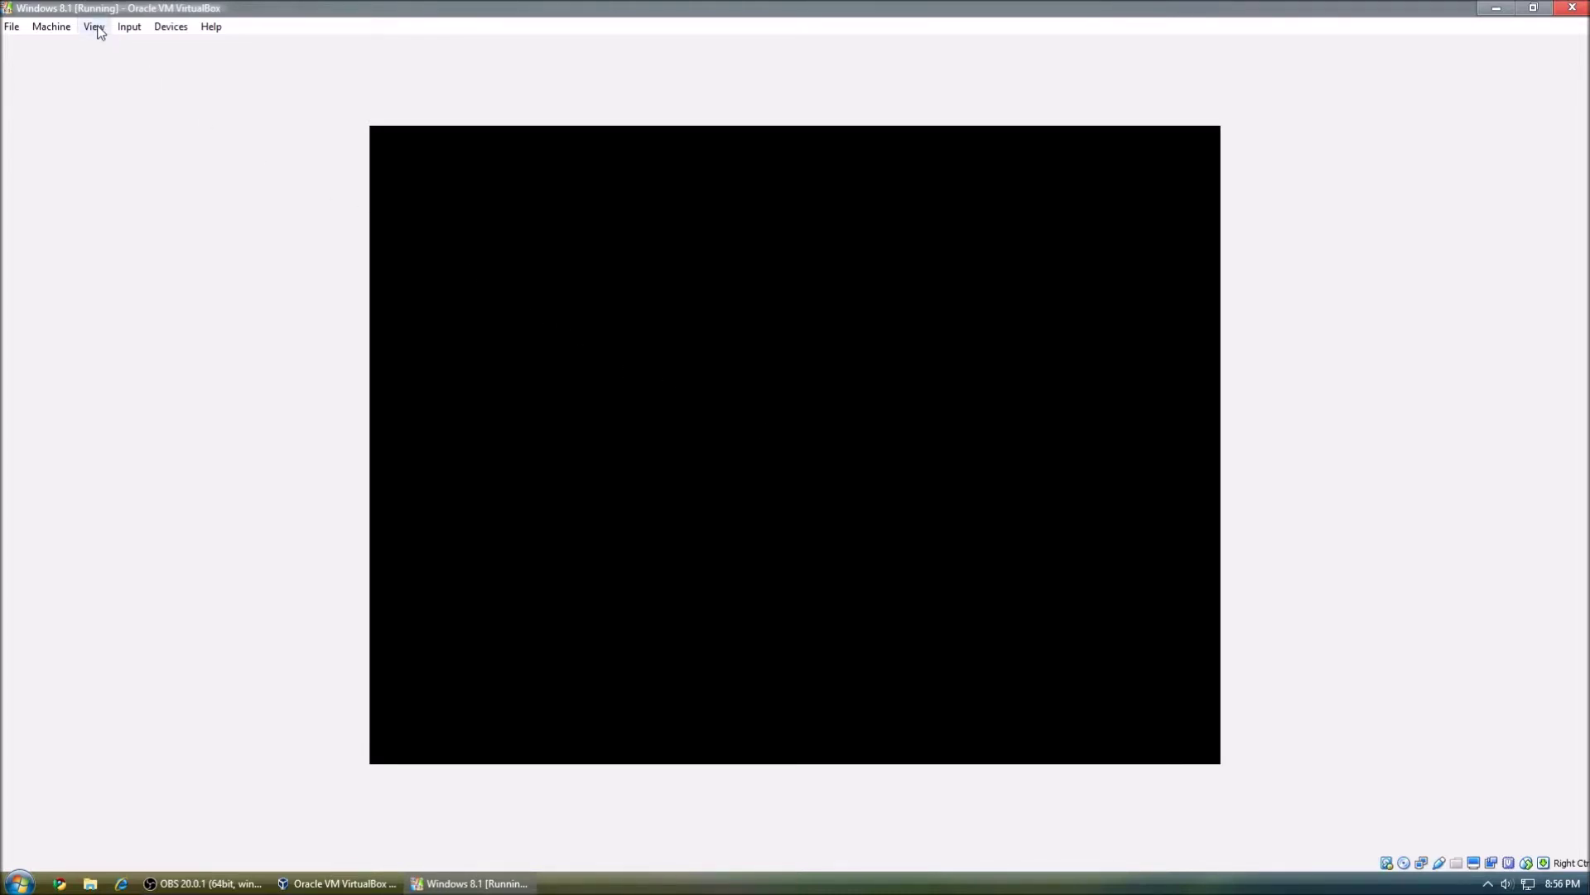
click(126, 28)
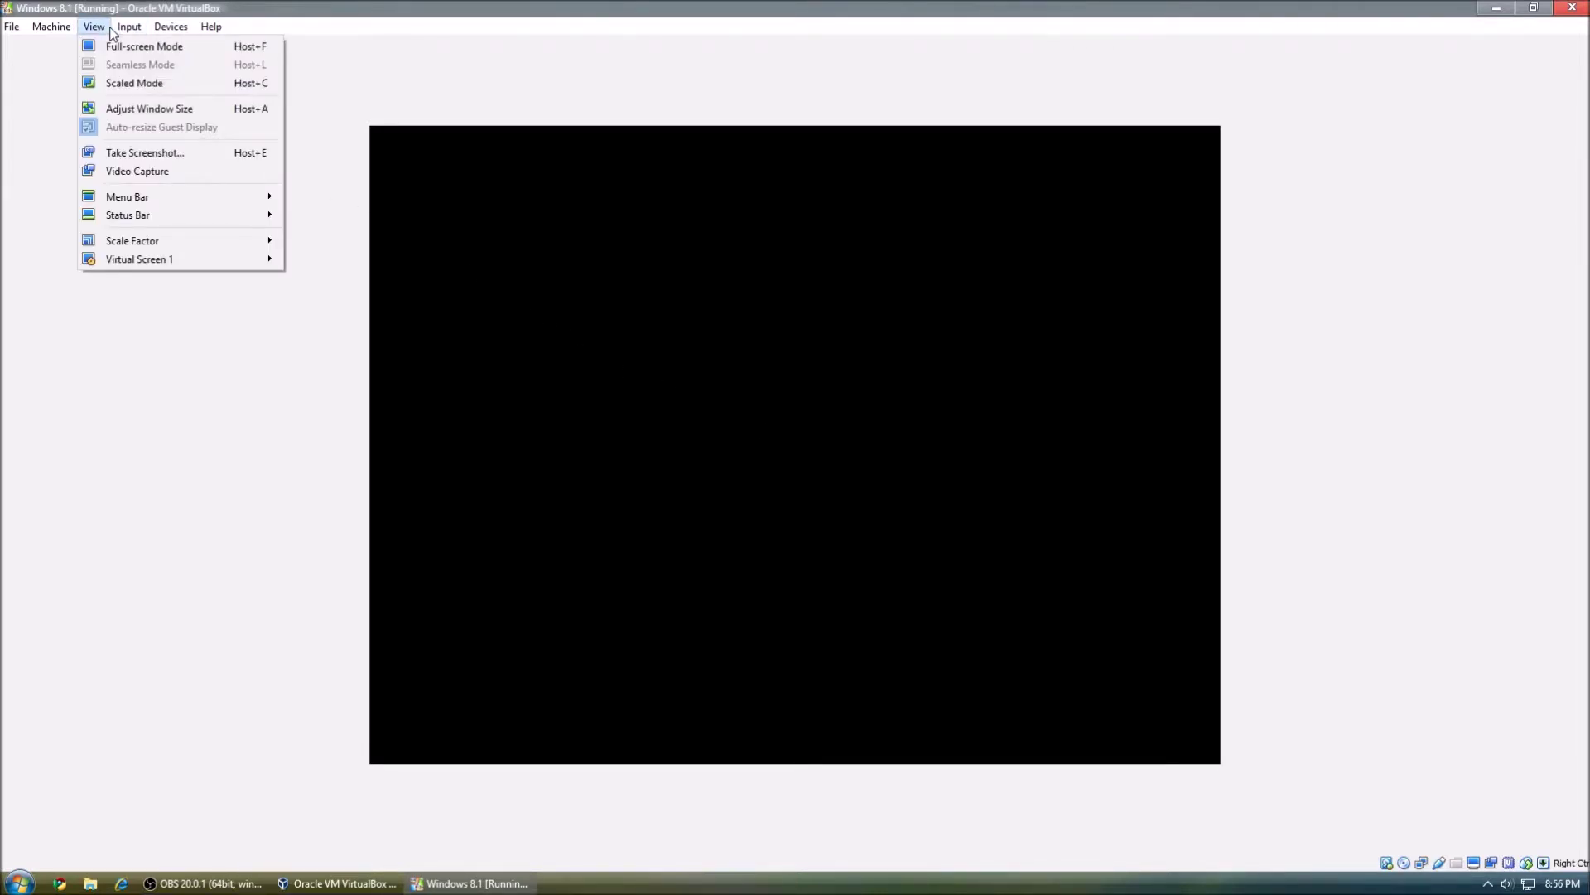
click(111, 30)
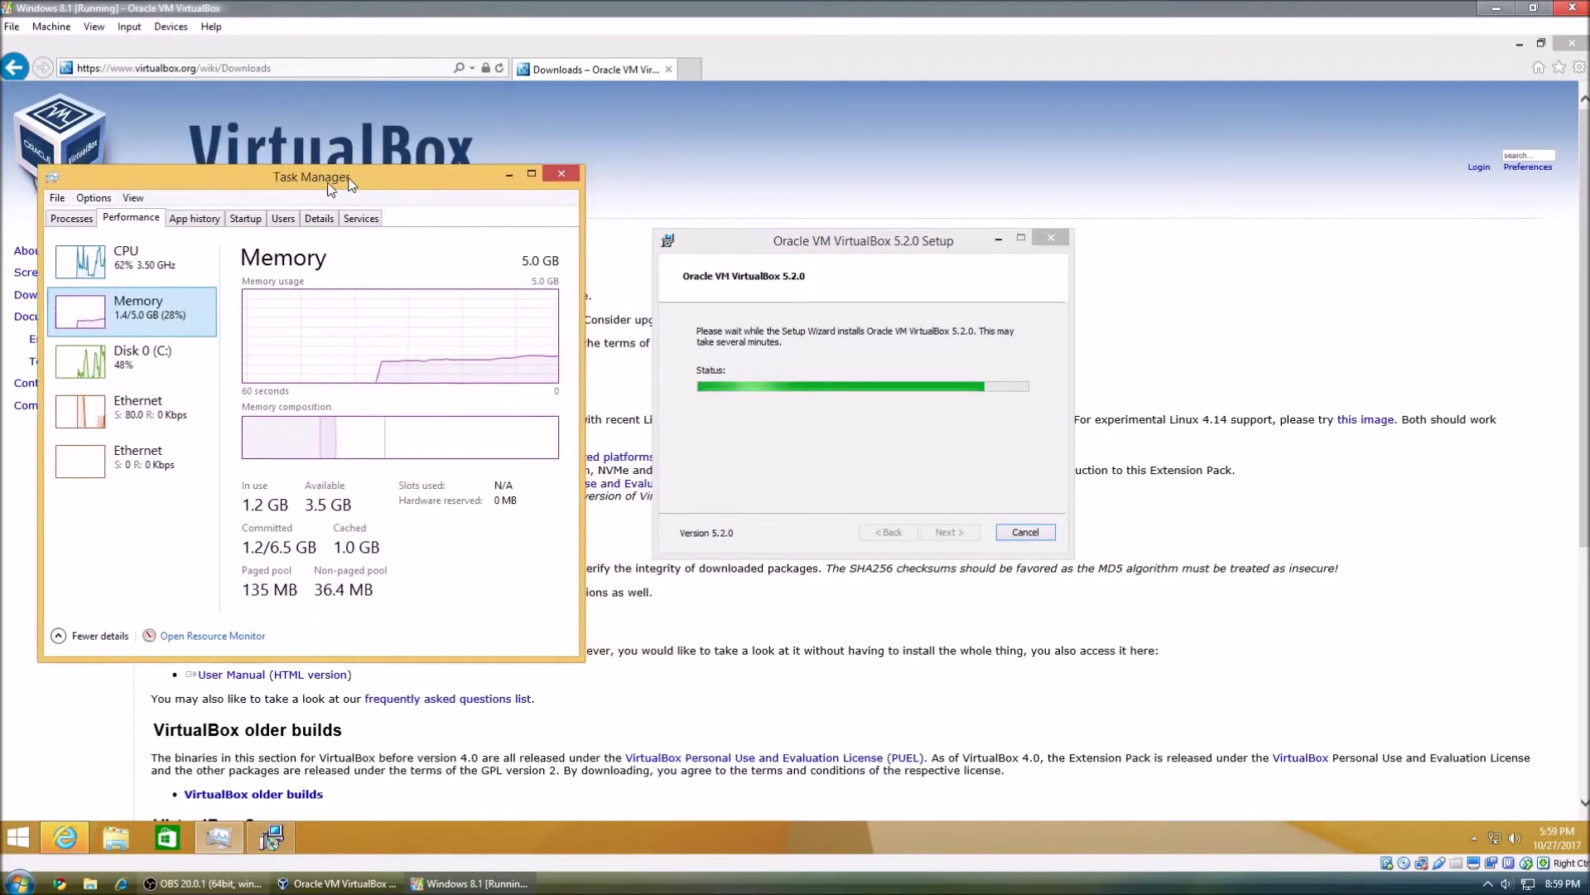
Minimize the VirtualBox downloads page and place the Task Manager window beside the VirtualBox setup wizard.
drag(349, 184, 307, 116)
click(1520, 44)
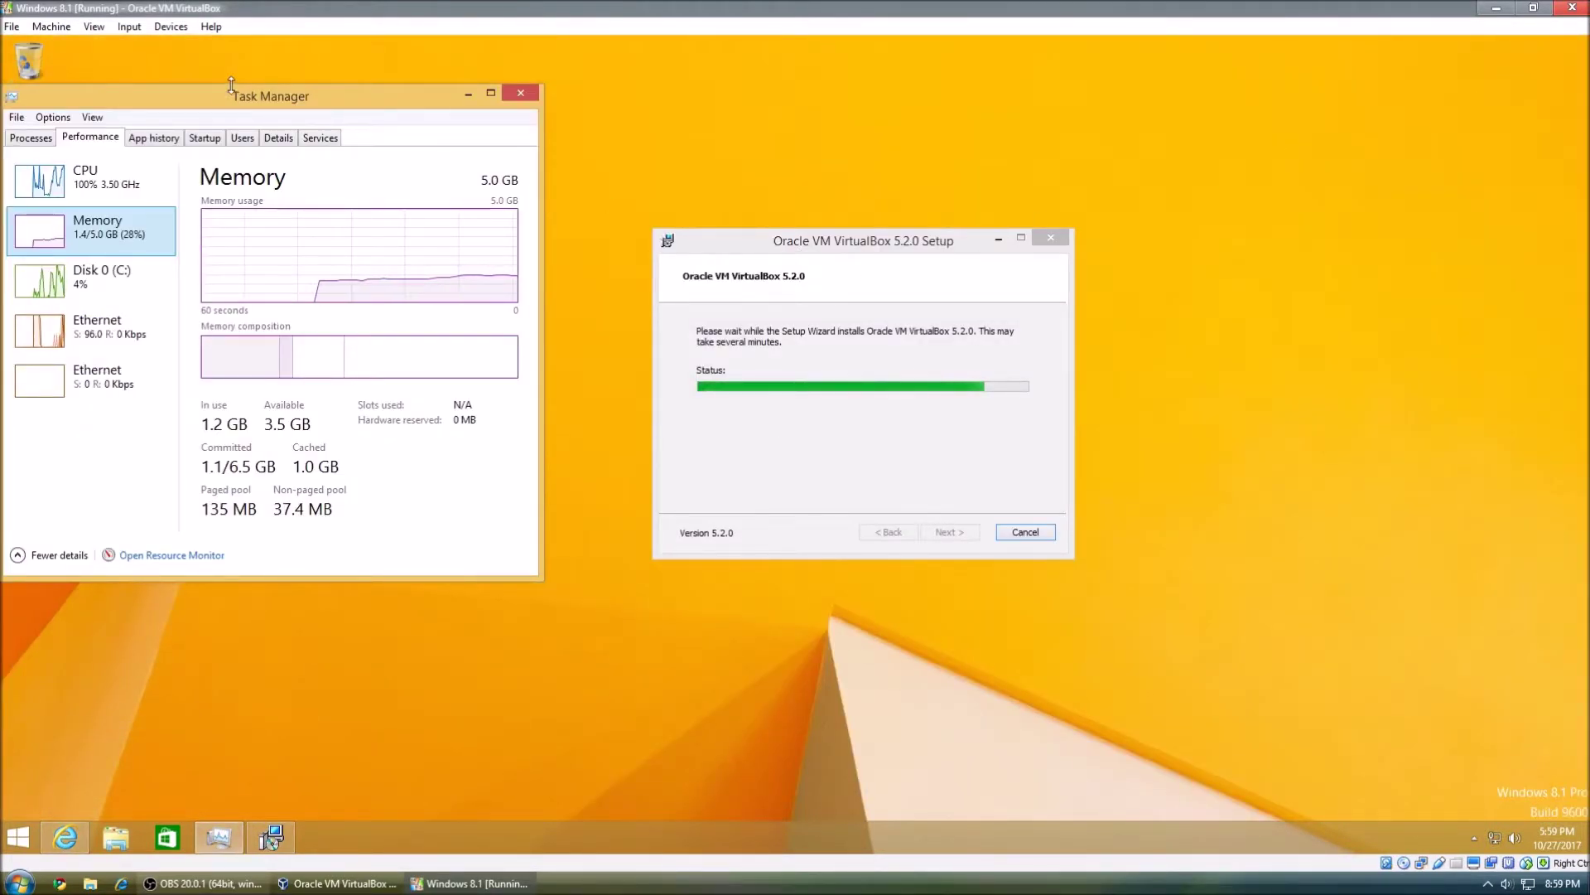
drag(201, 93, 801, 268)
drag(700, 270, 197, 126)
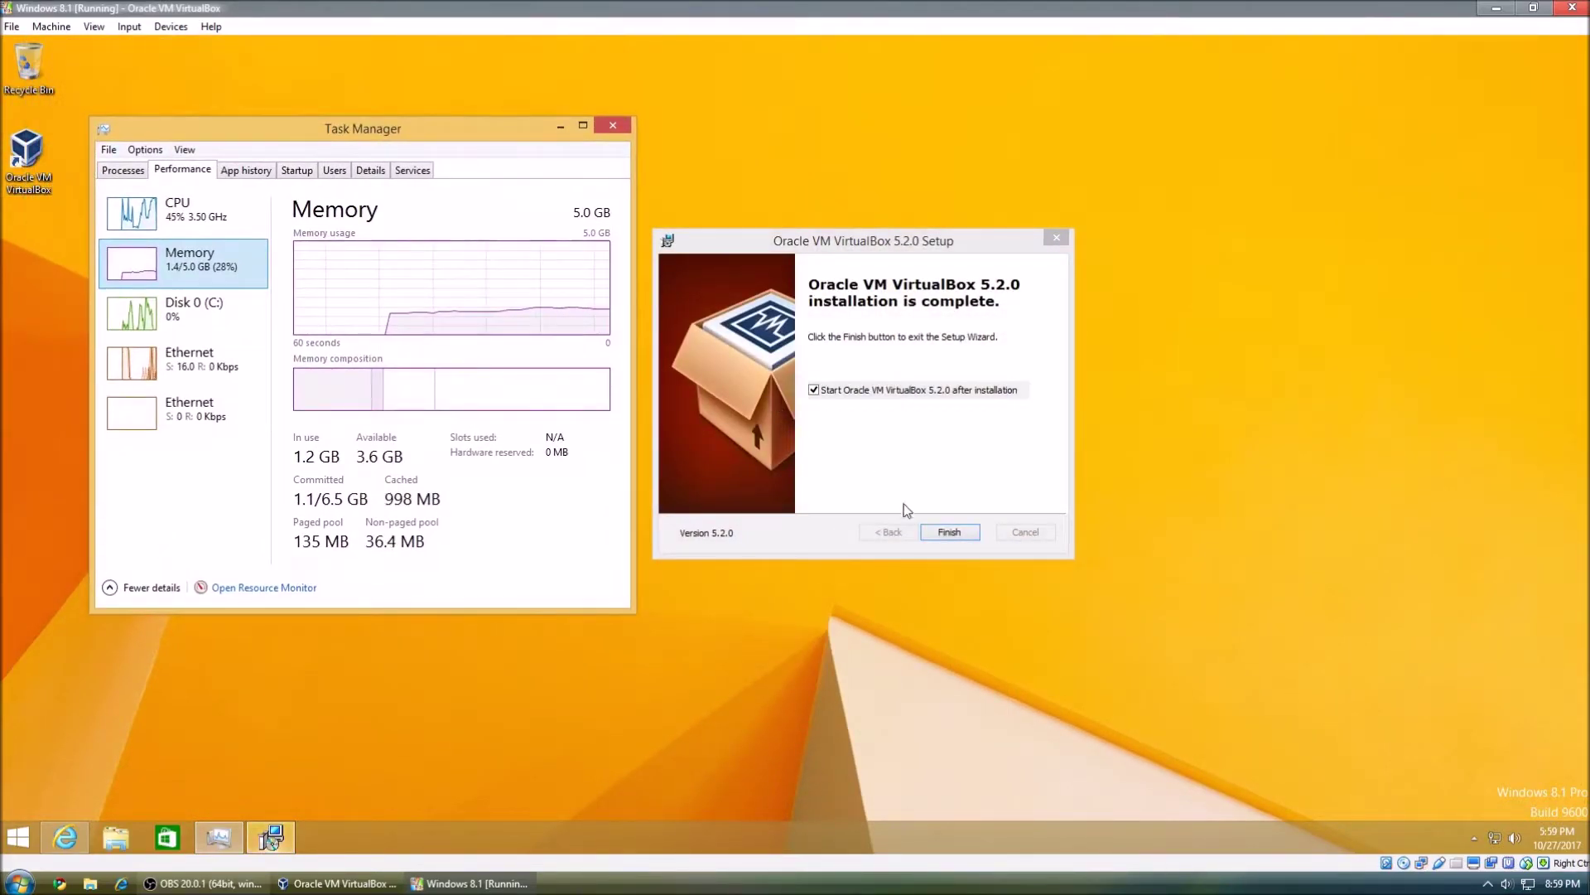
Finish the Oracle VM VirtualBox 5.2.0 setup with the program starting after installation, and minimize Task Manager.
click(949, 532)
click(561, 130)
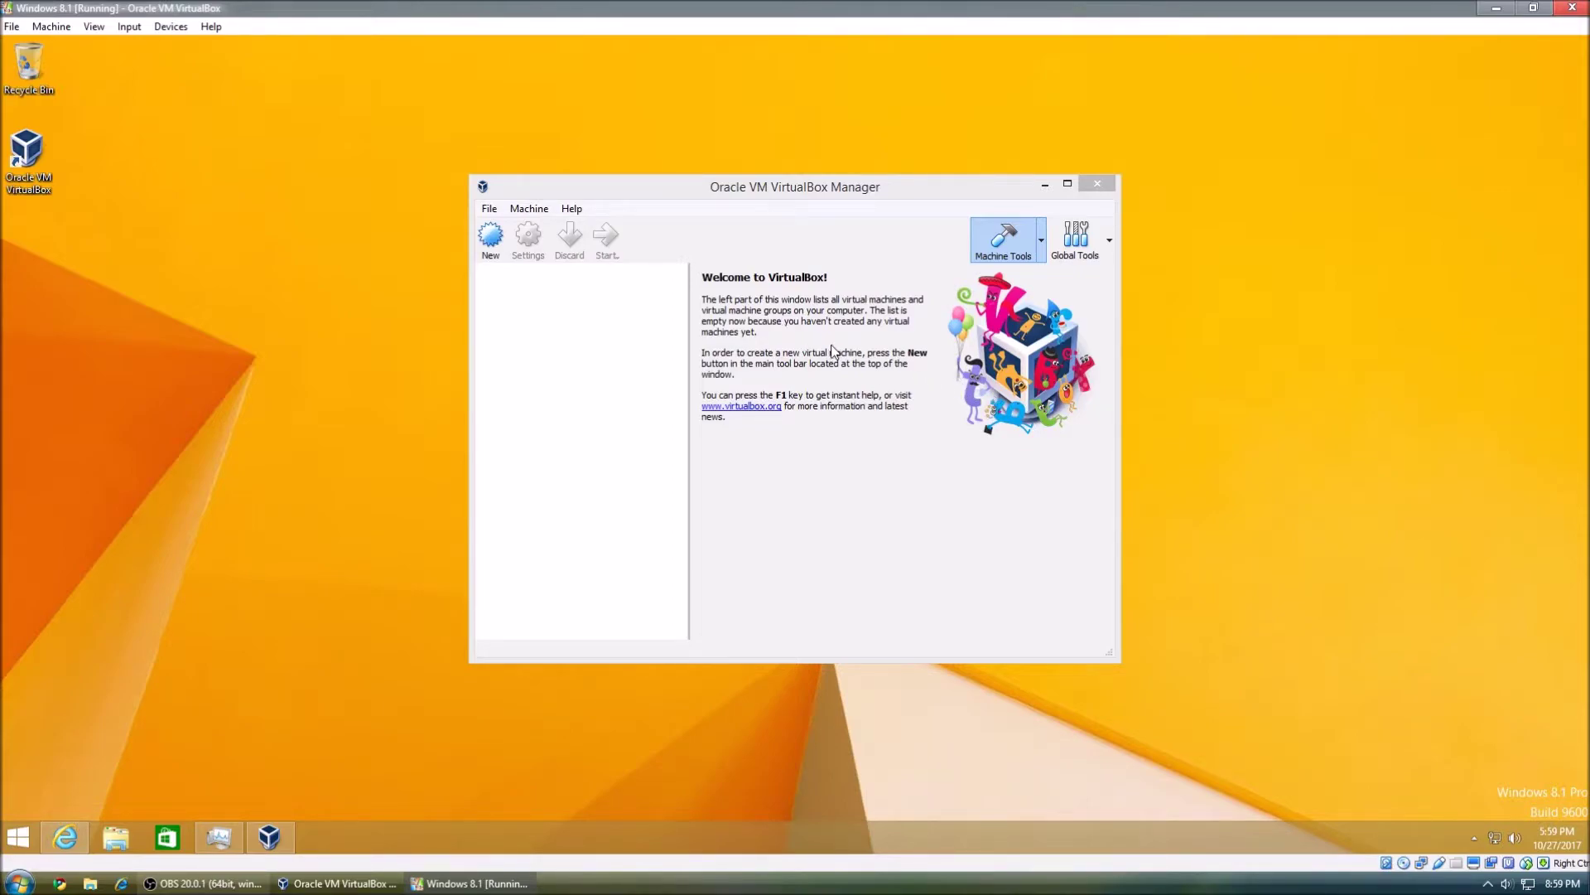
Enlarge the guest's VirtualBox Manager window so that it covers most of the desktop without being maximized.
click(1068, 183)
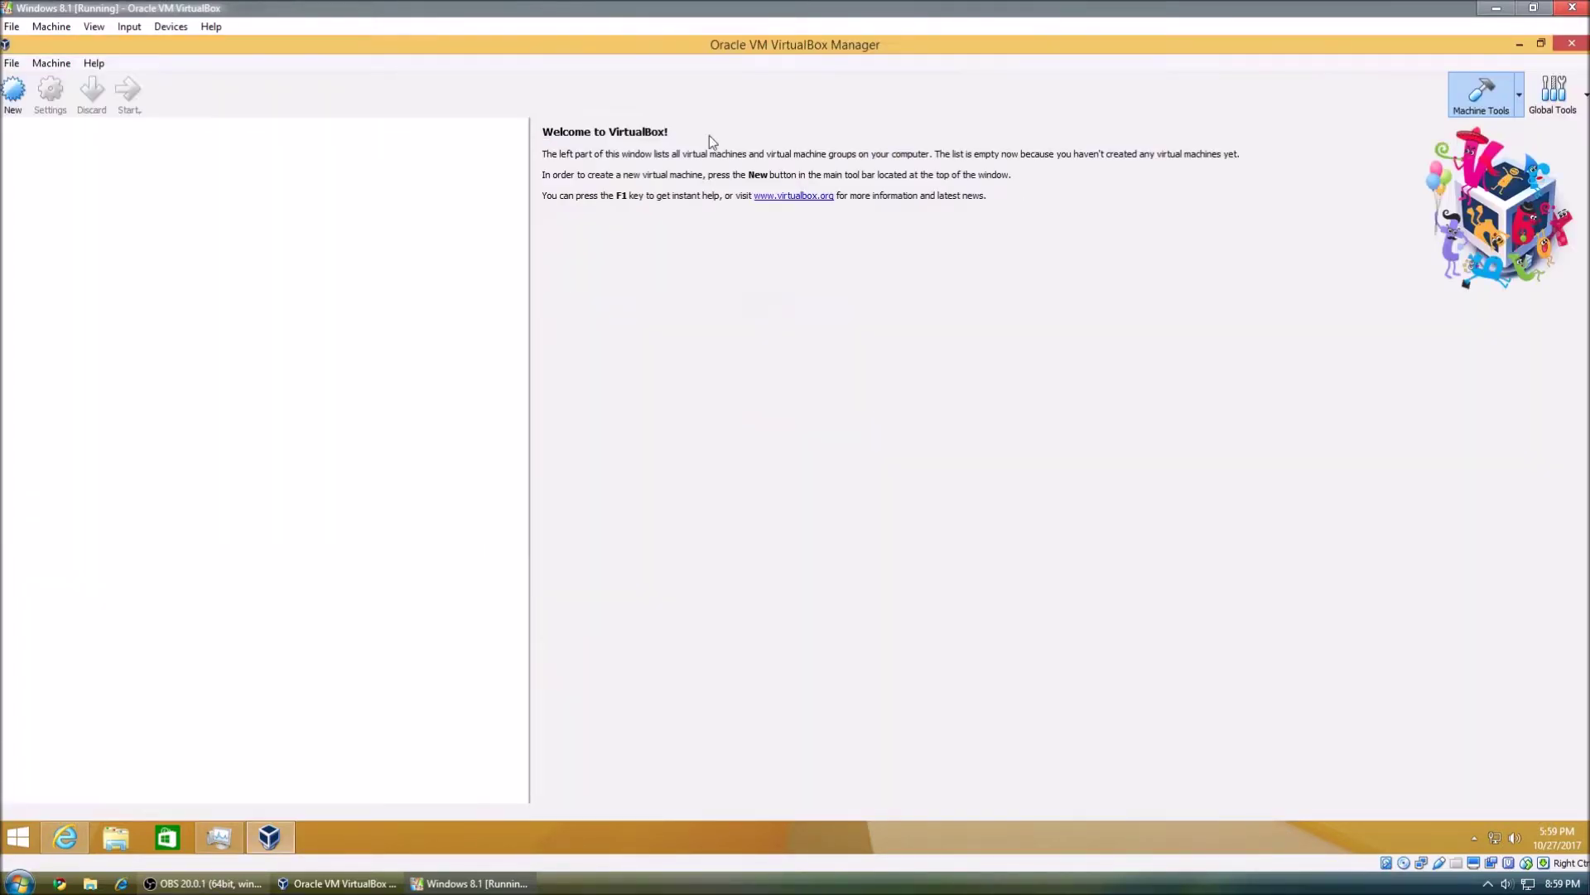
drag(118, 45, 333, 111)
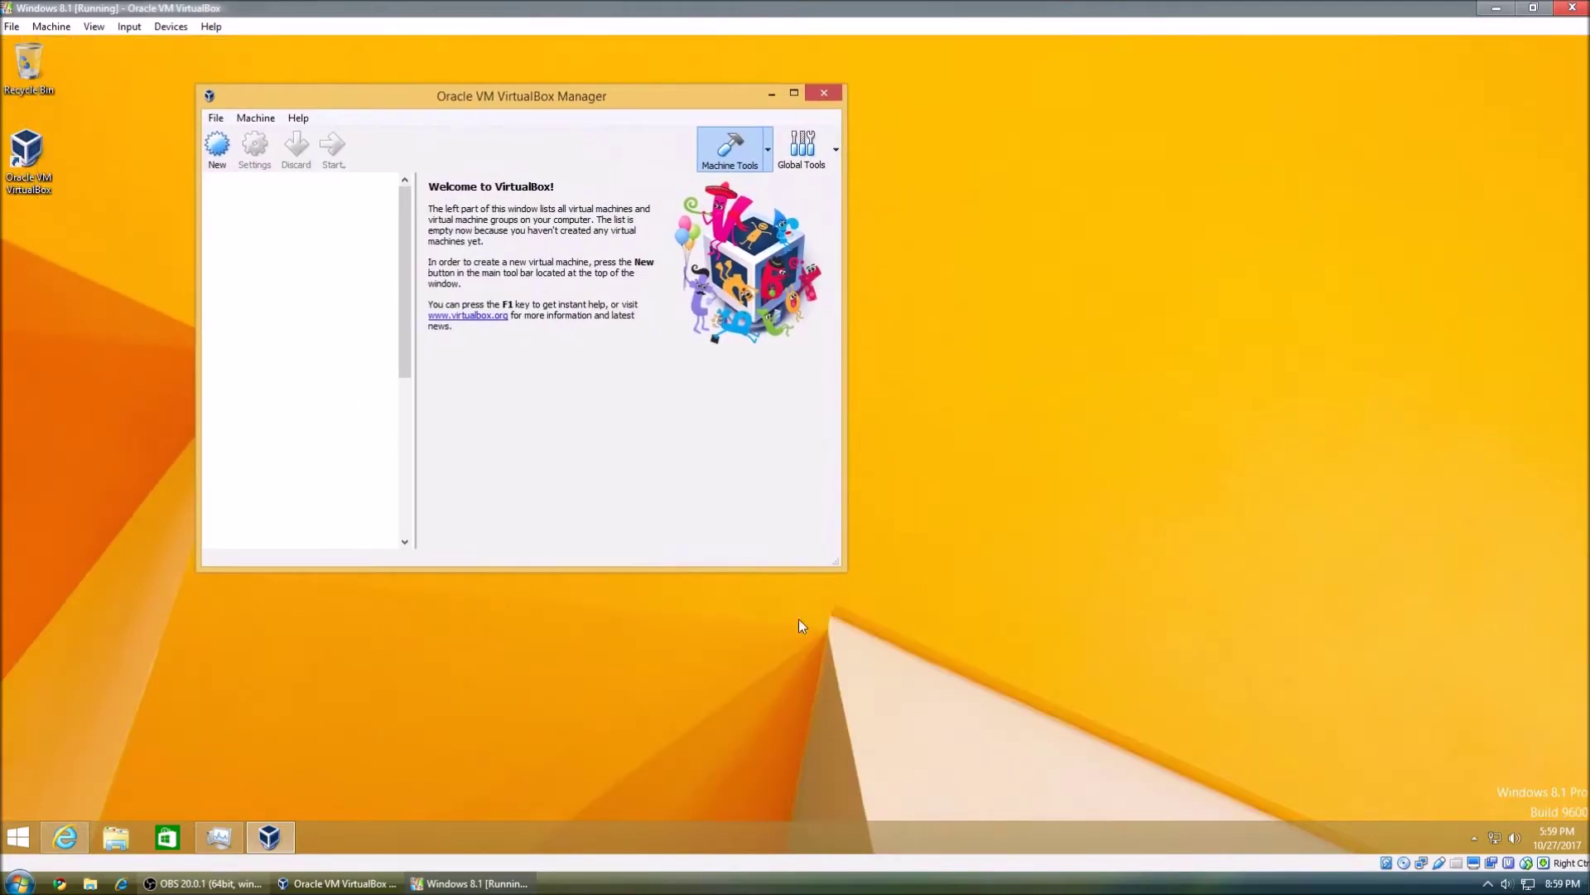
drag(839, 567, 1463, 799)
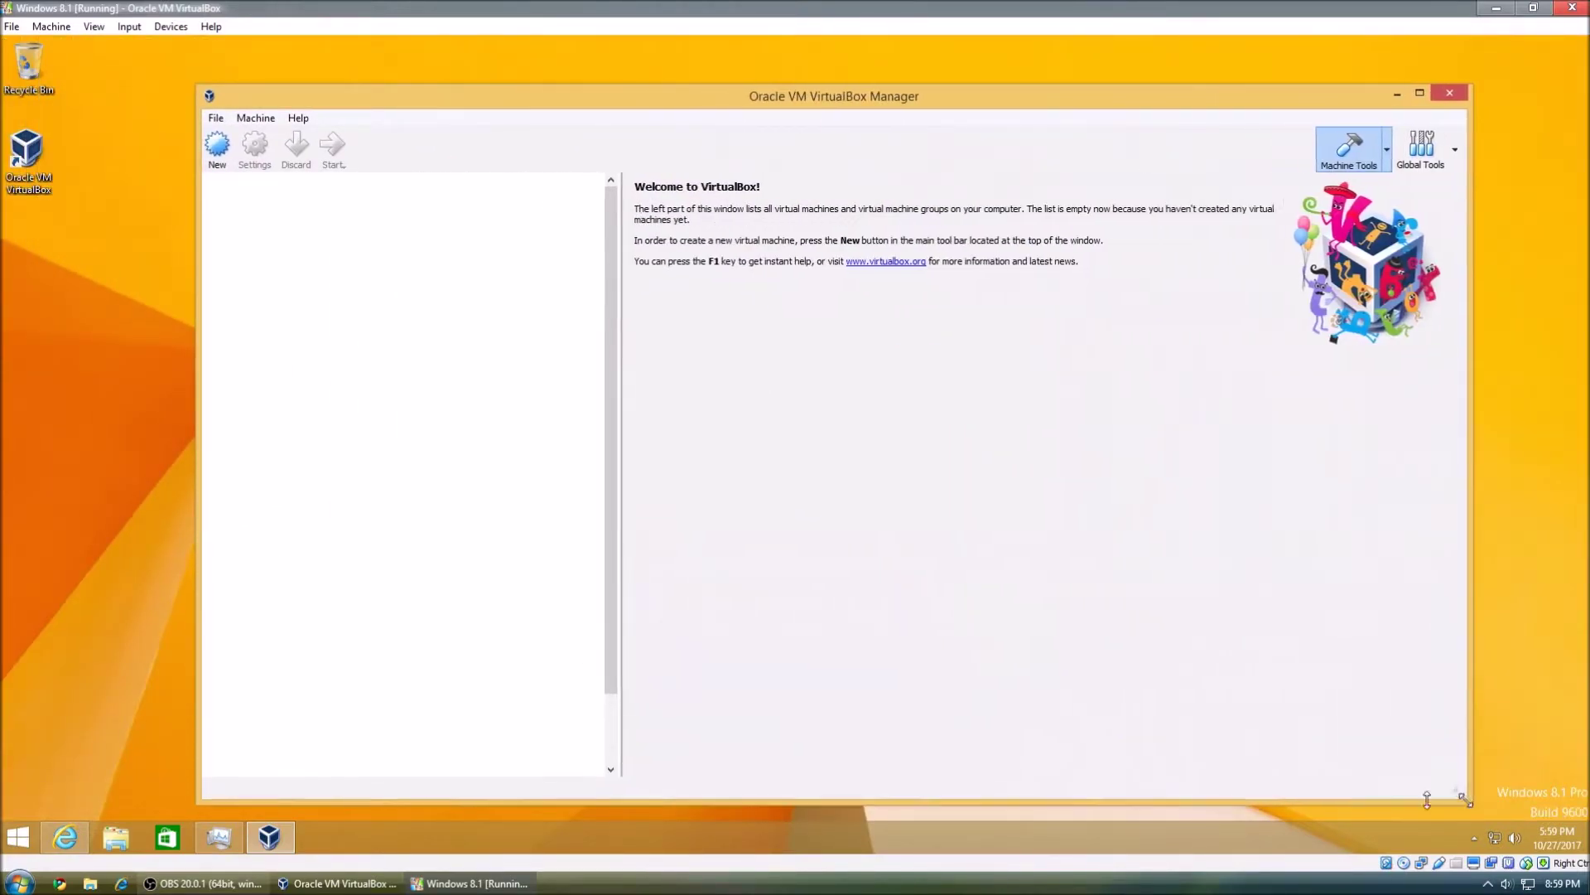
Begin a new virtual machine named "Windows 7" with type Microsoft Windows and version Windows 7 (32-bit).
click(217, 147)
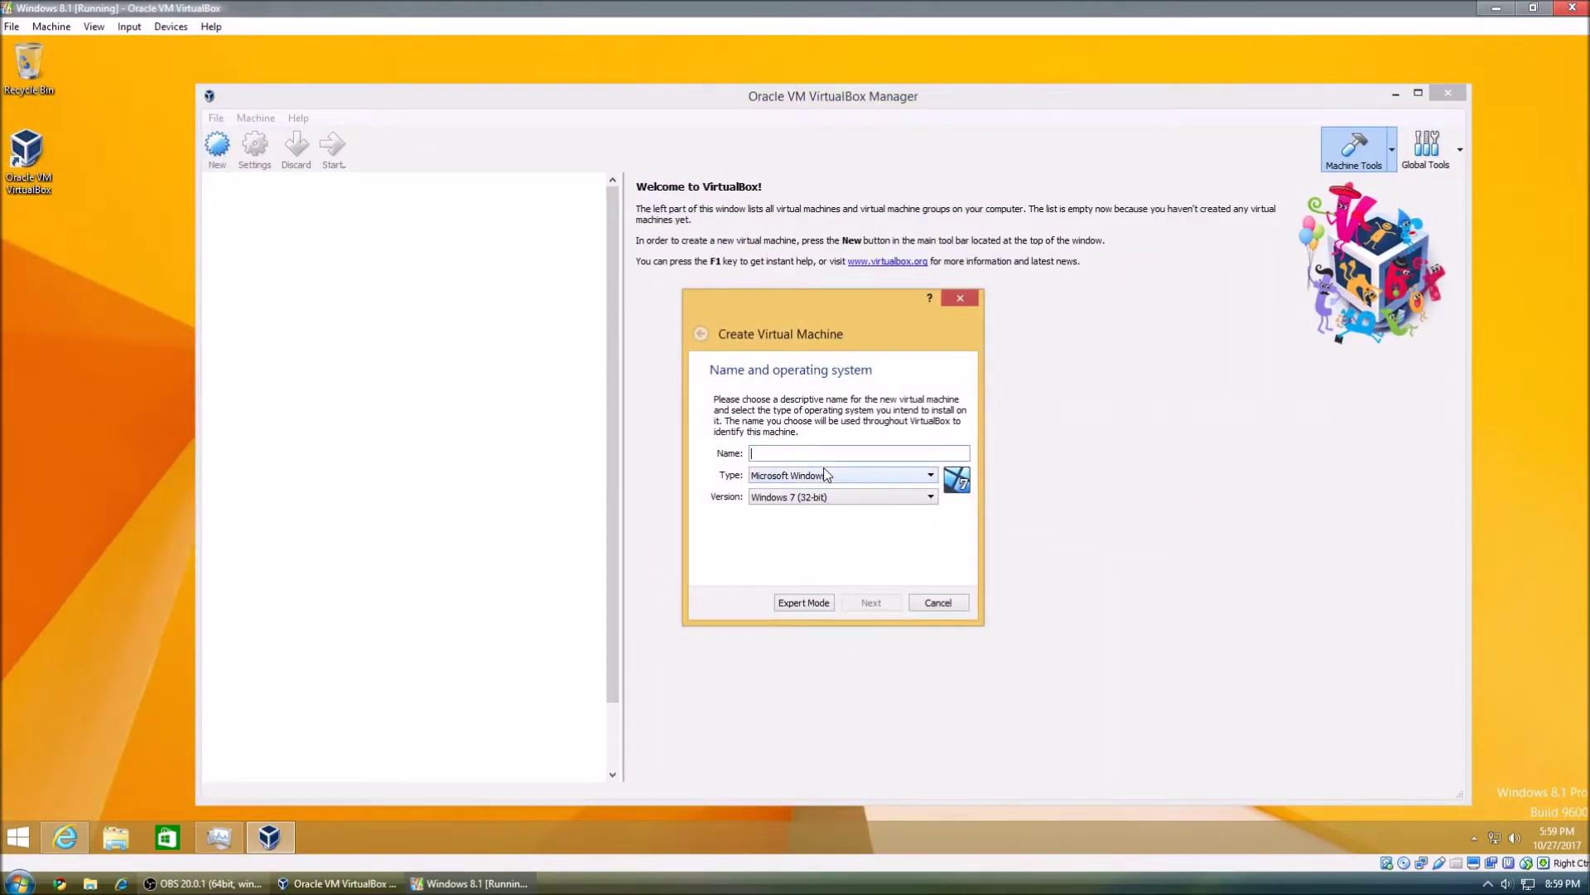
text(Windows 7)
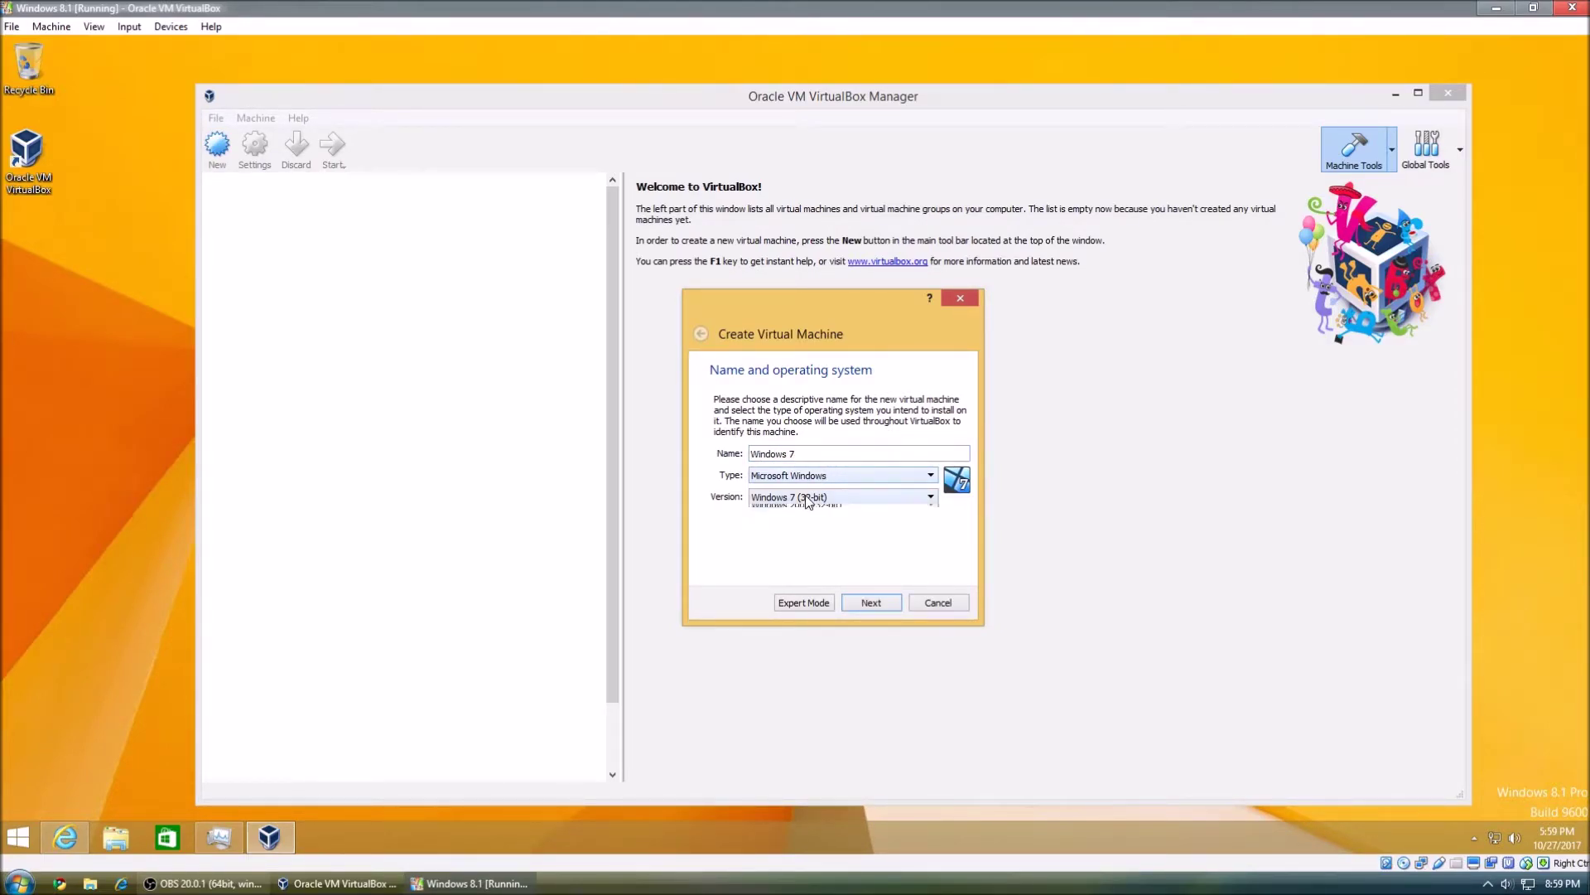
click(805, 497)
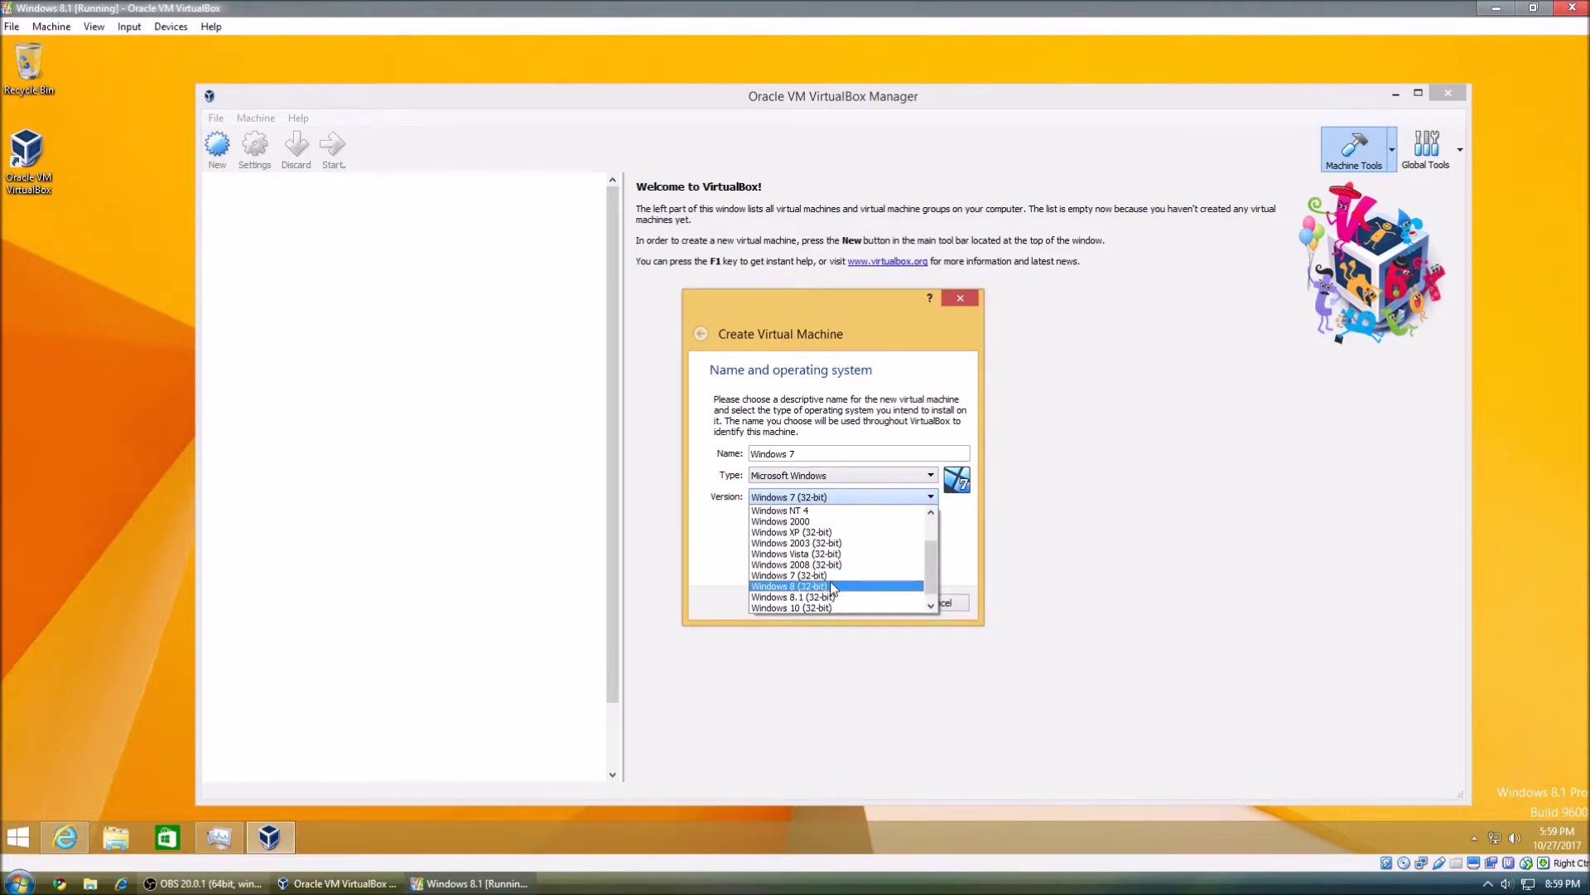
scroll(832, 588, up, 2)
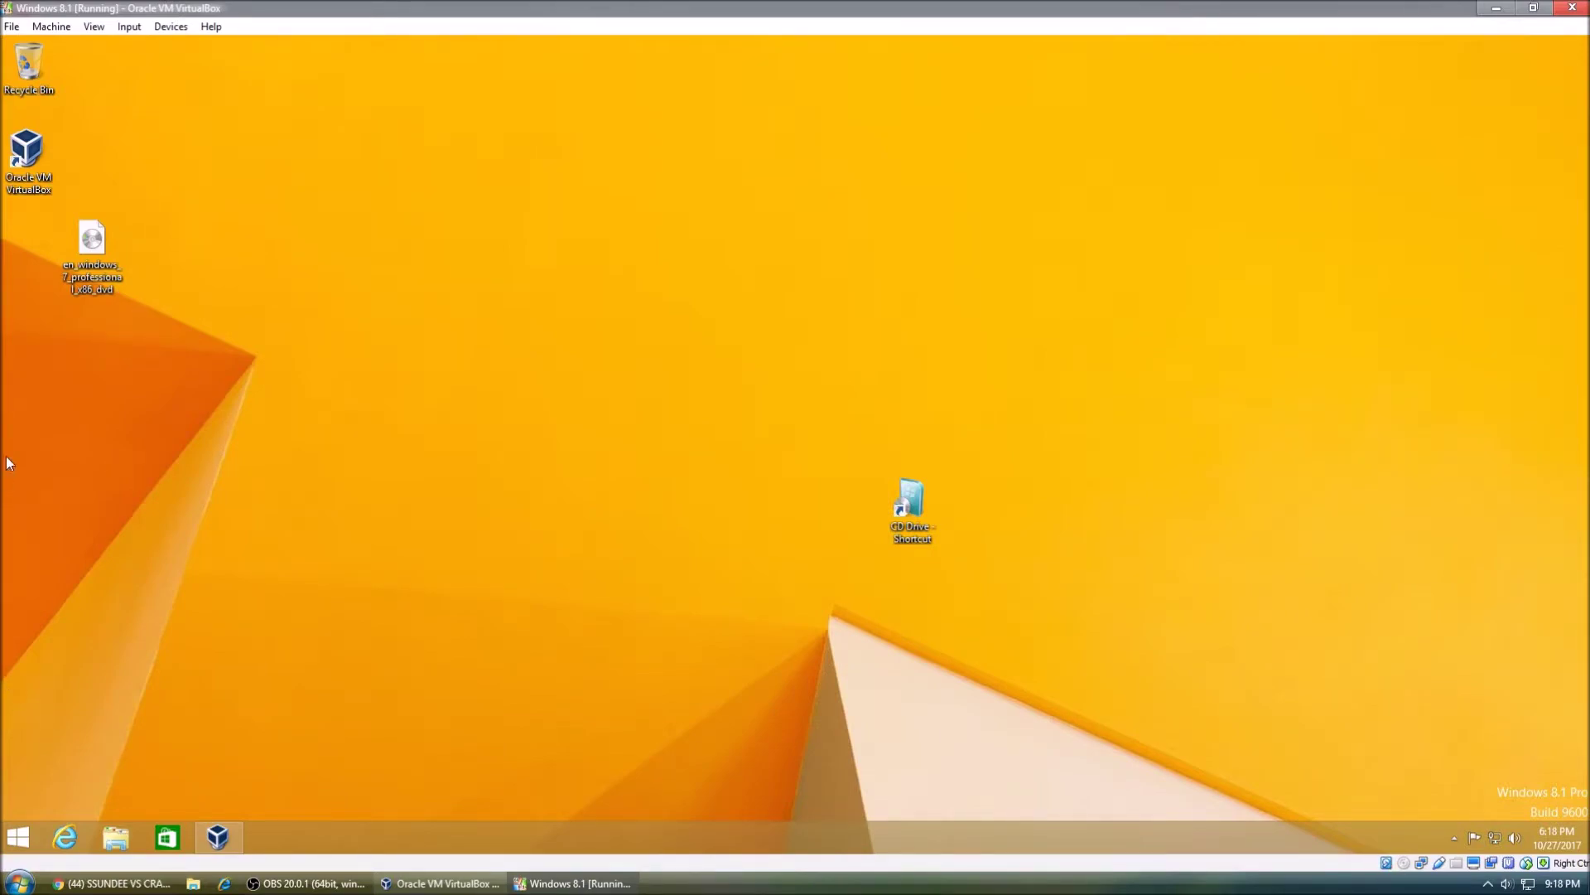
Place the en_windows_7_professional_x86_dvd disc image directly below the VirtualBox shortcut on the guest desktop.
drag(94, 276, 41, 258)
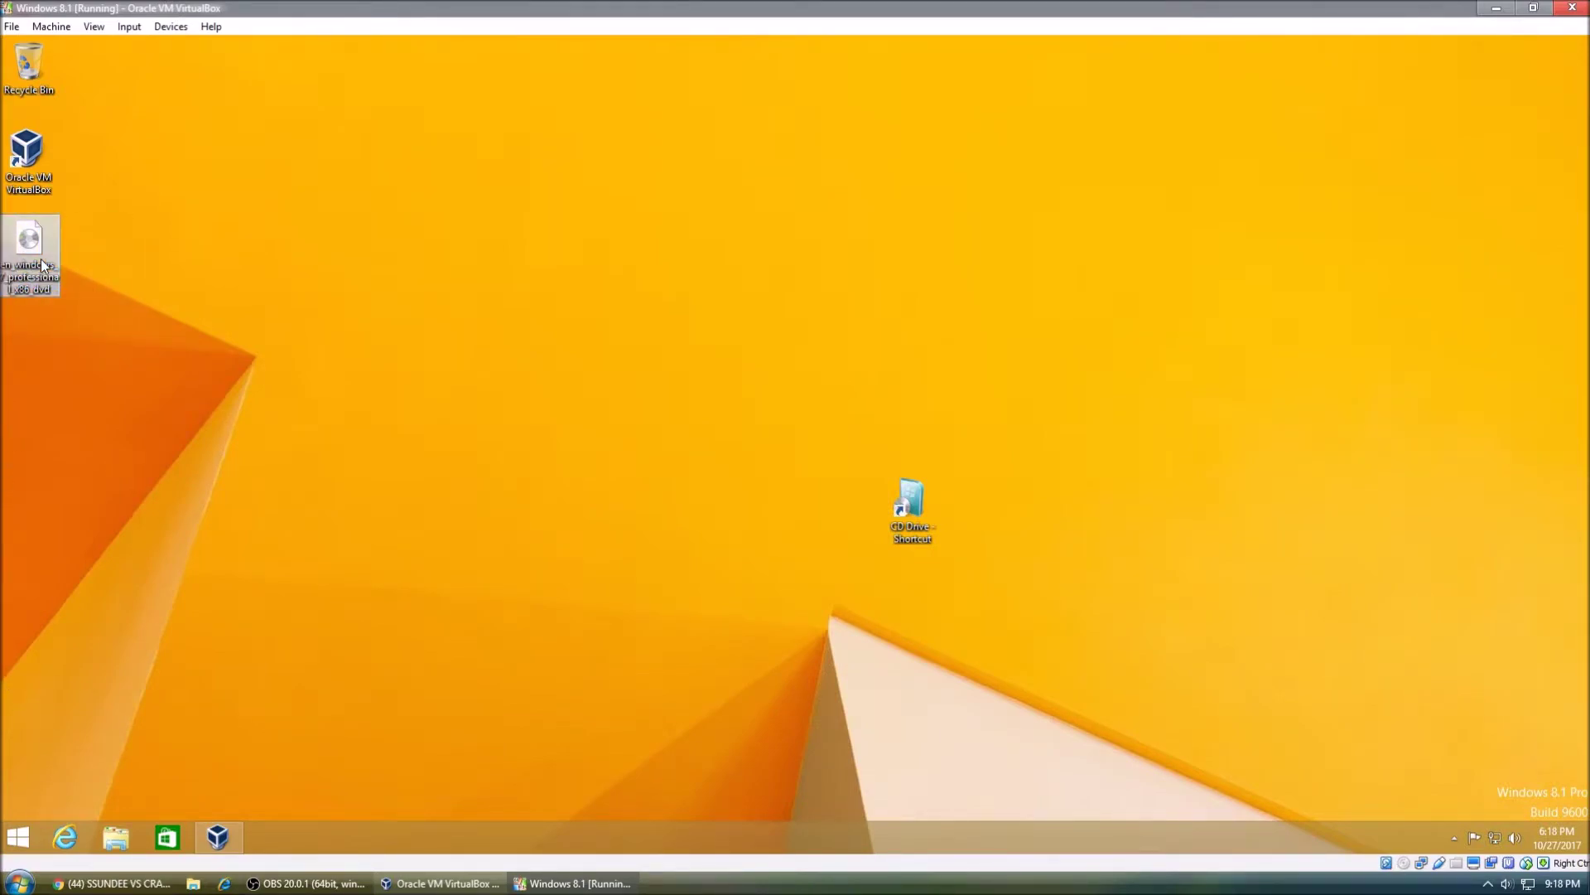
click(25, 184)
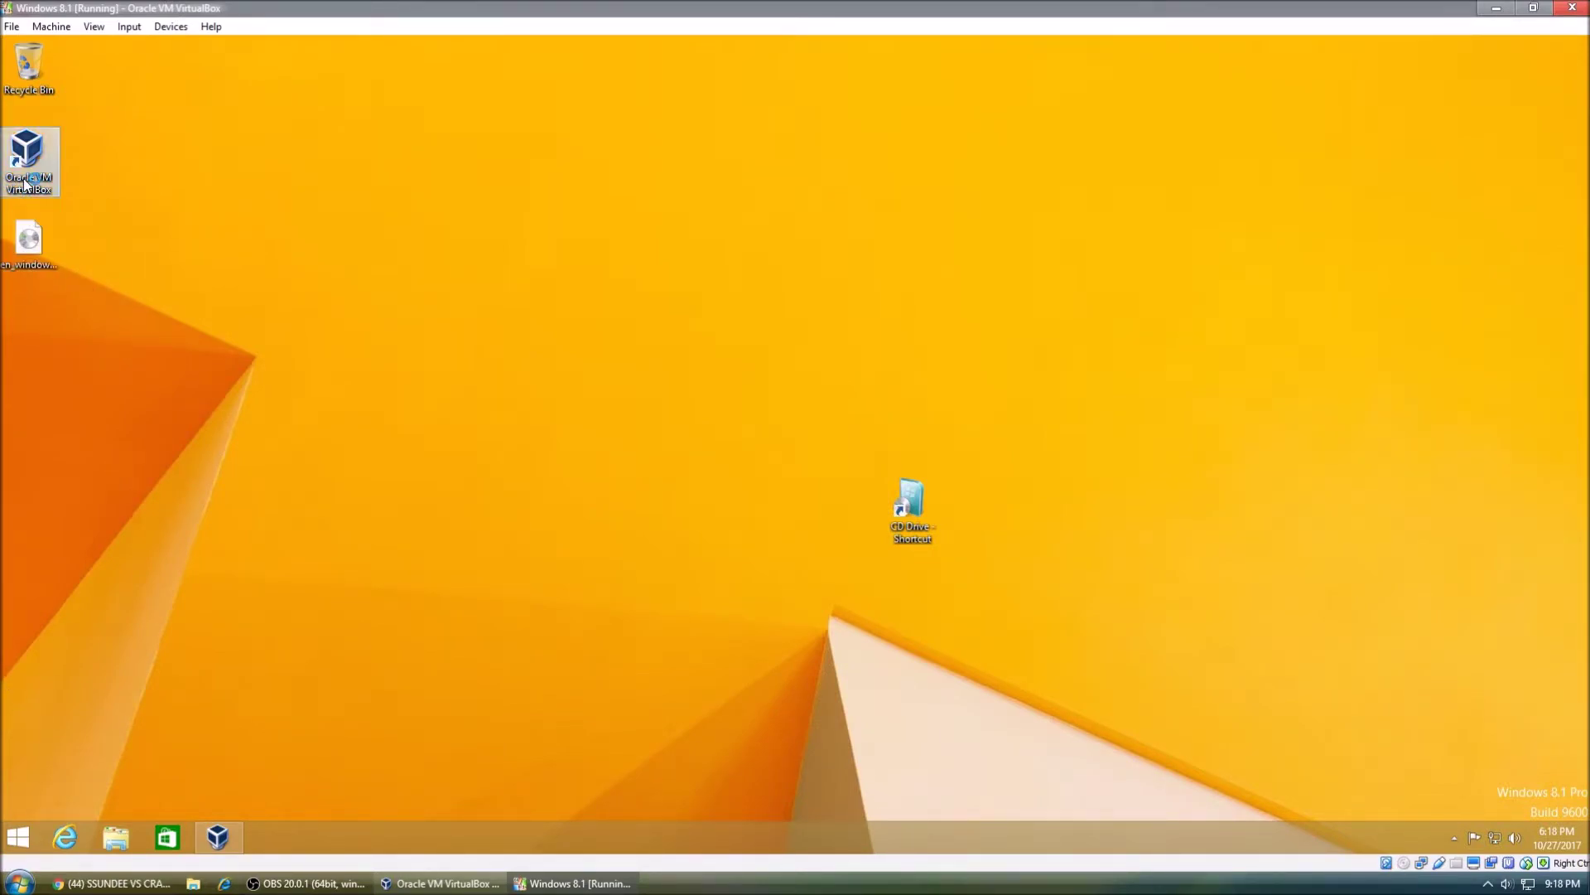
click(33, 234)
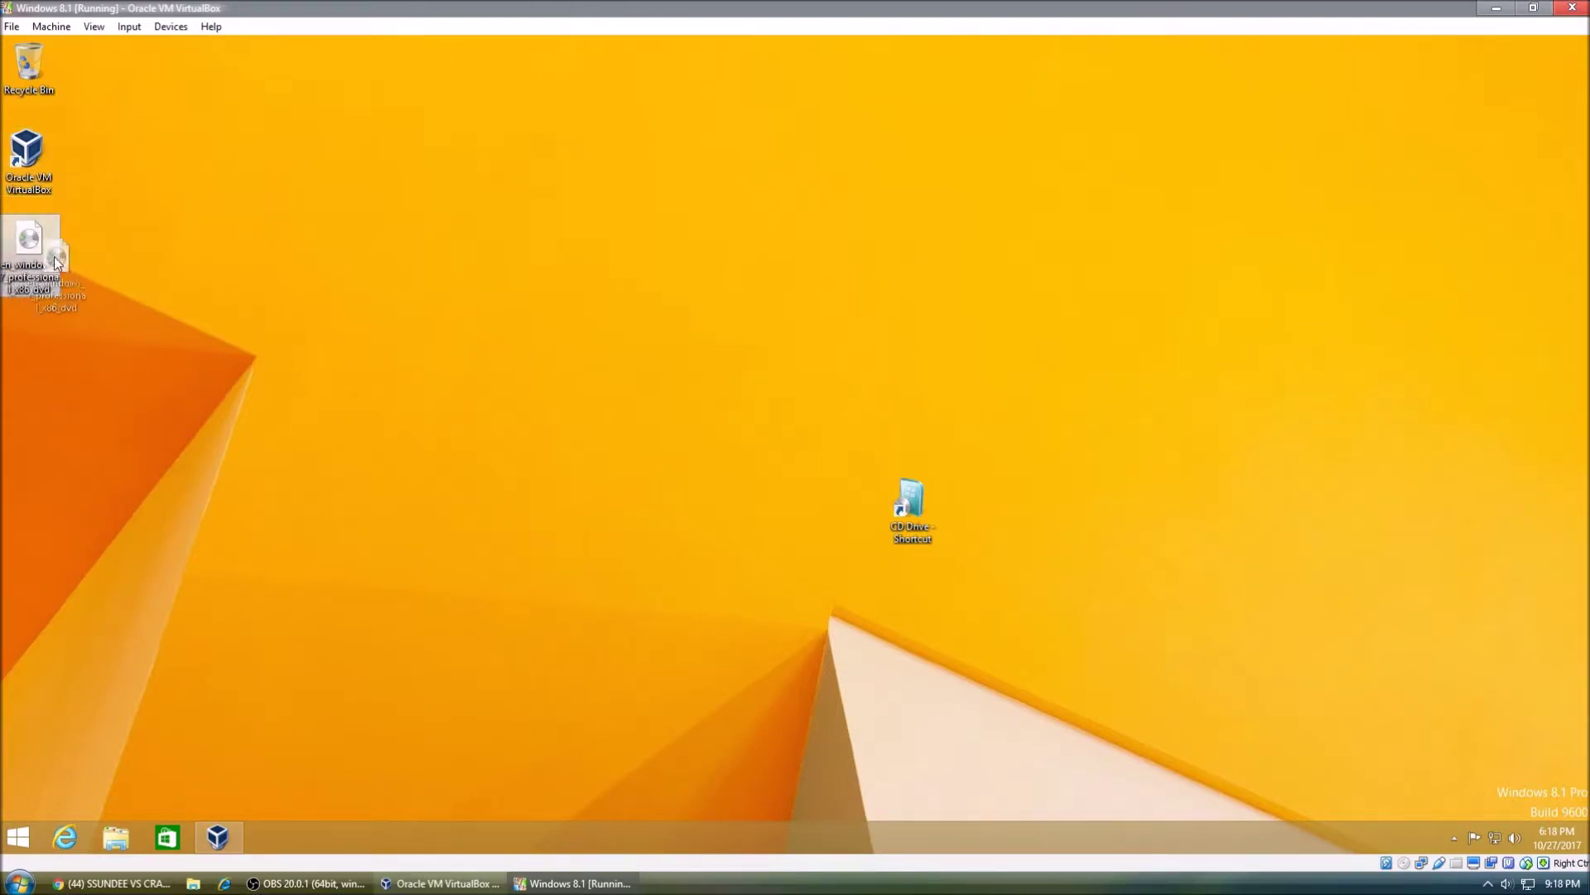
Bring up the guest's VirtualBox Manager and open the storage settings of the Windows 7 virtual machine.
mouse_move(240, 833)
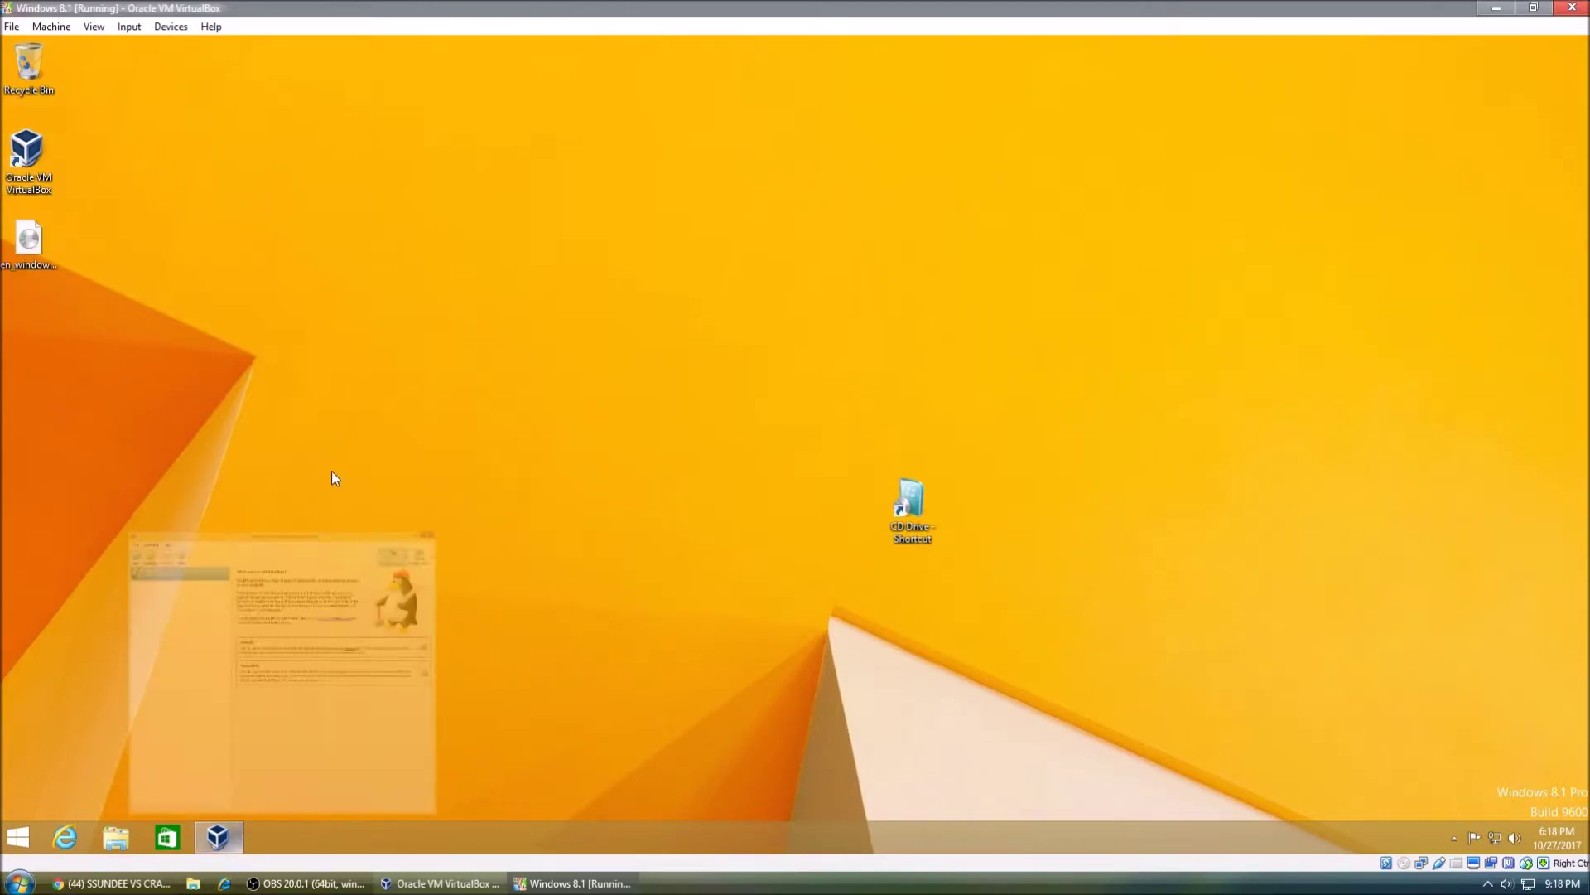
click(312, 547)
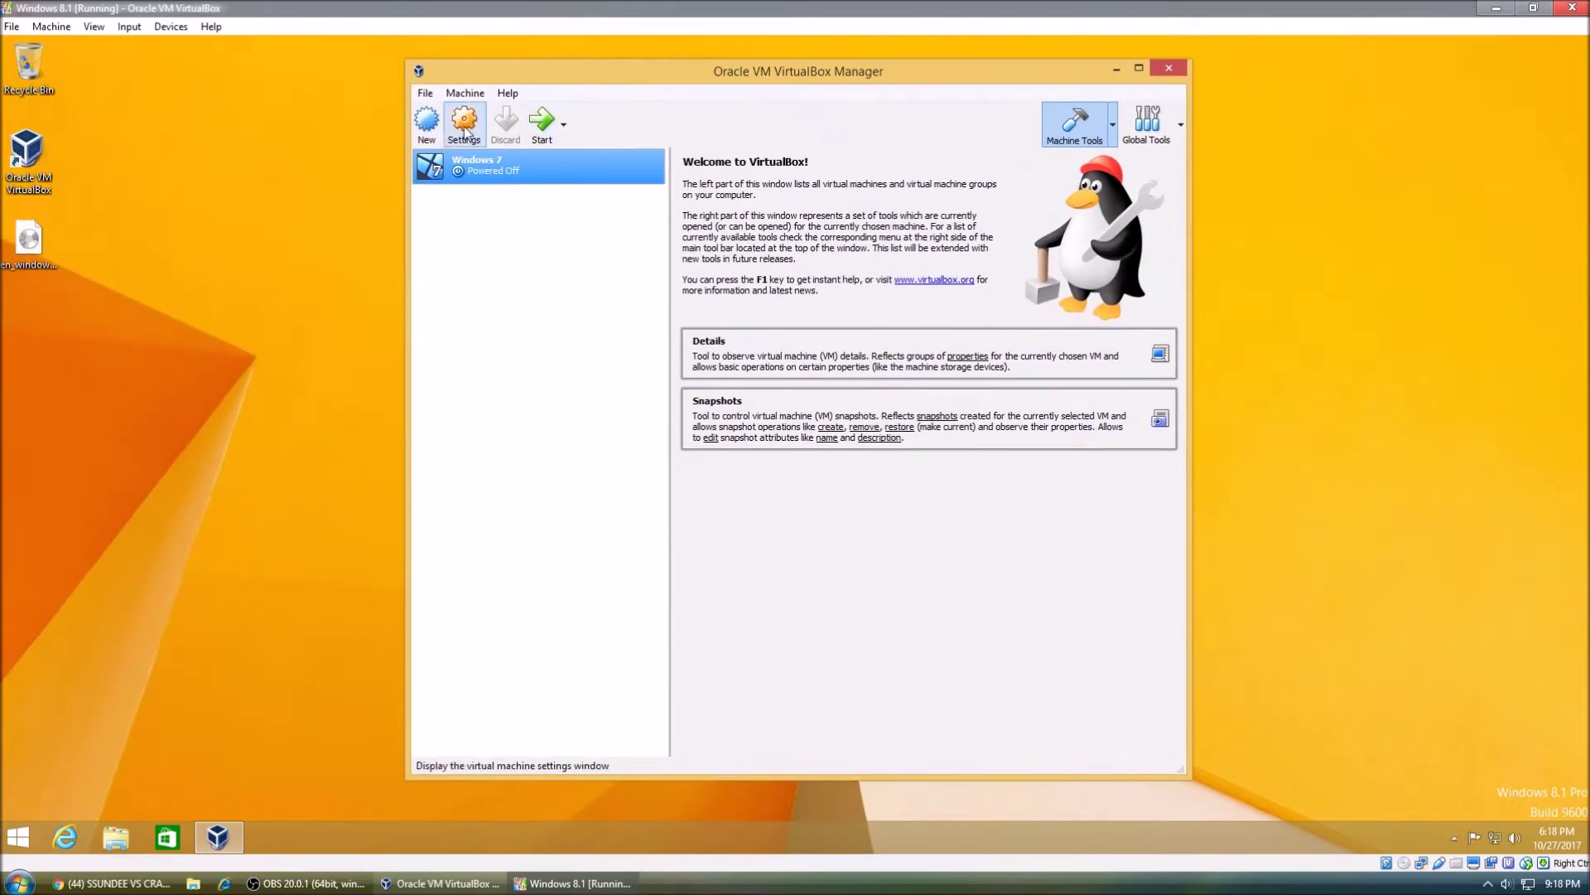
click(467, 120)
click(584, 343)
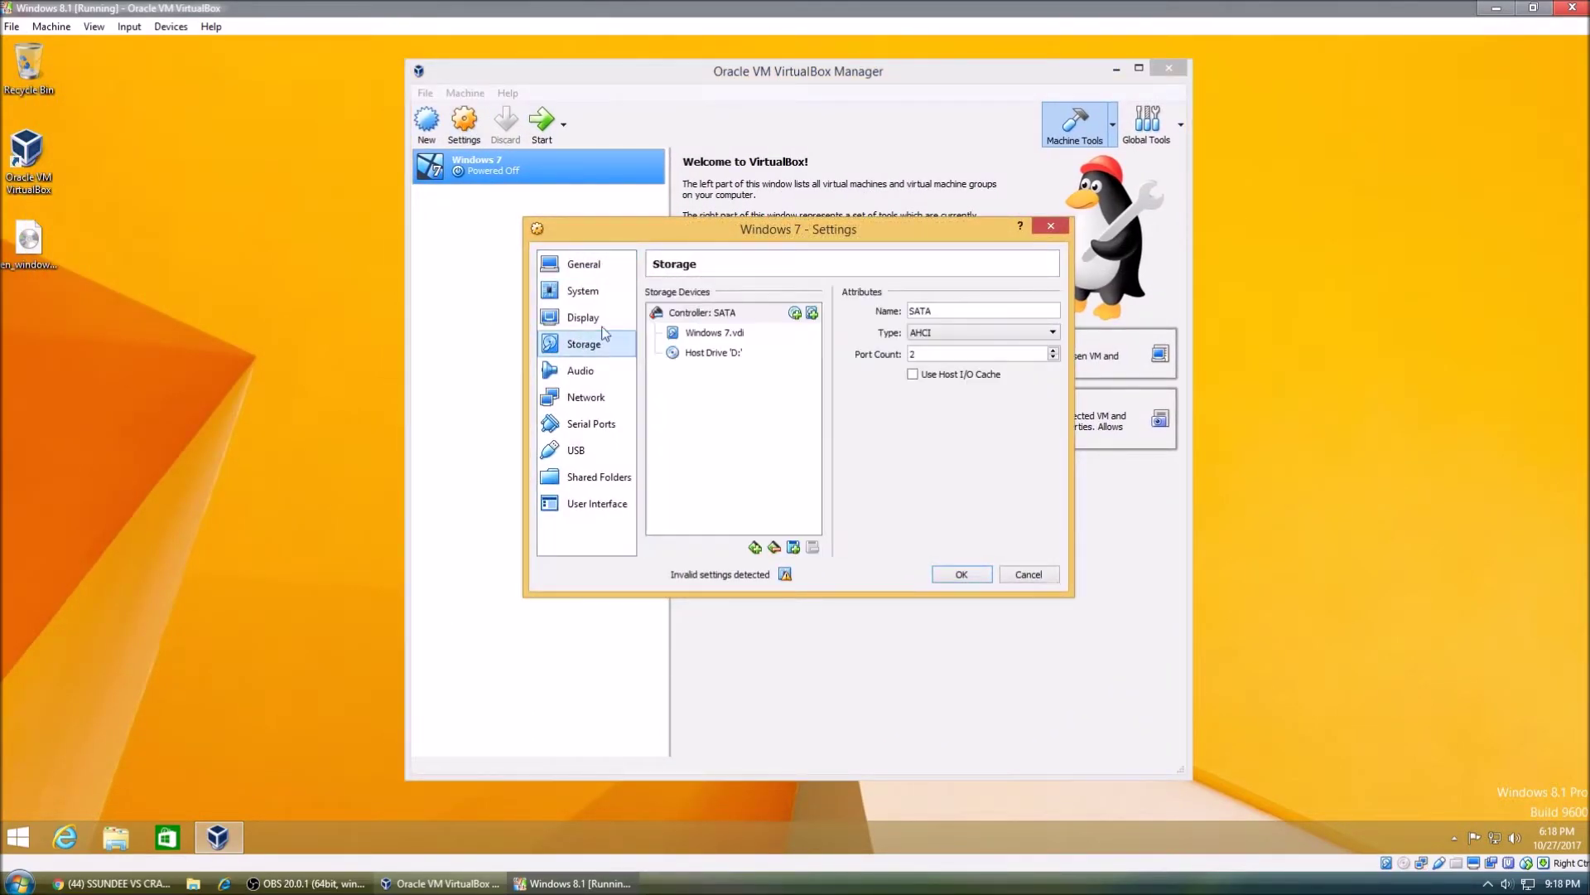
click(748, 333)
click(1050, 310)
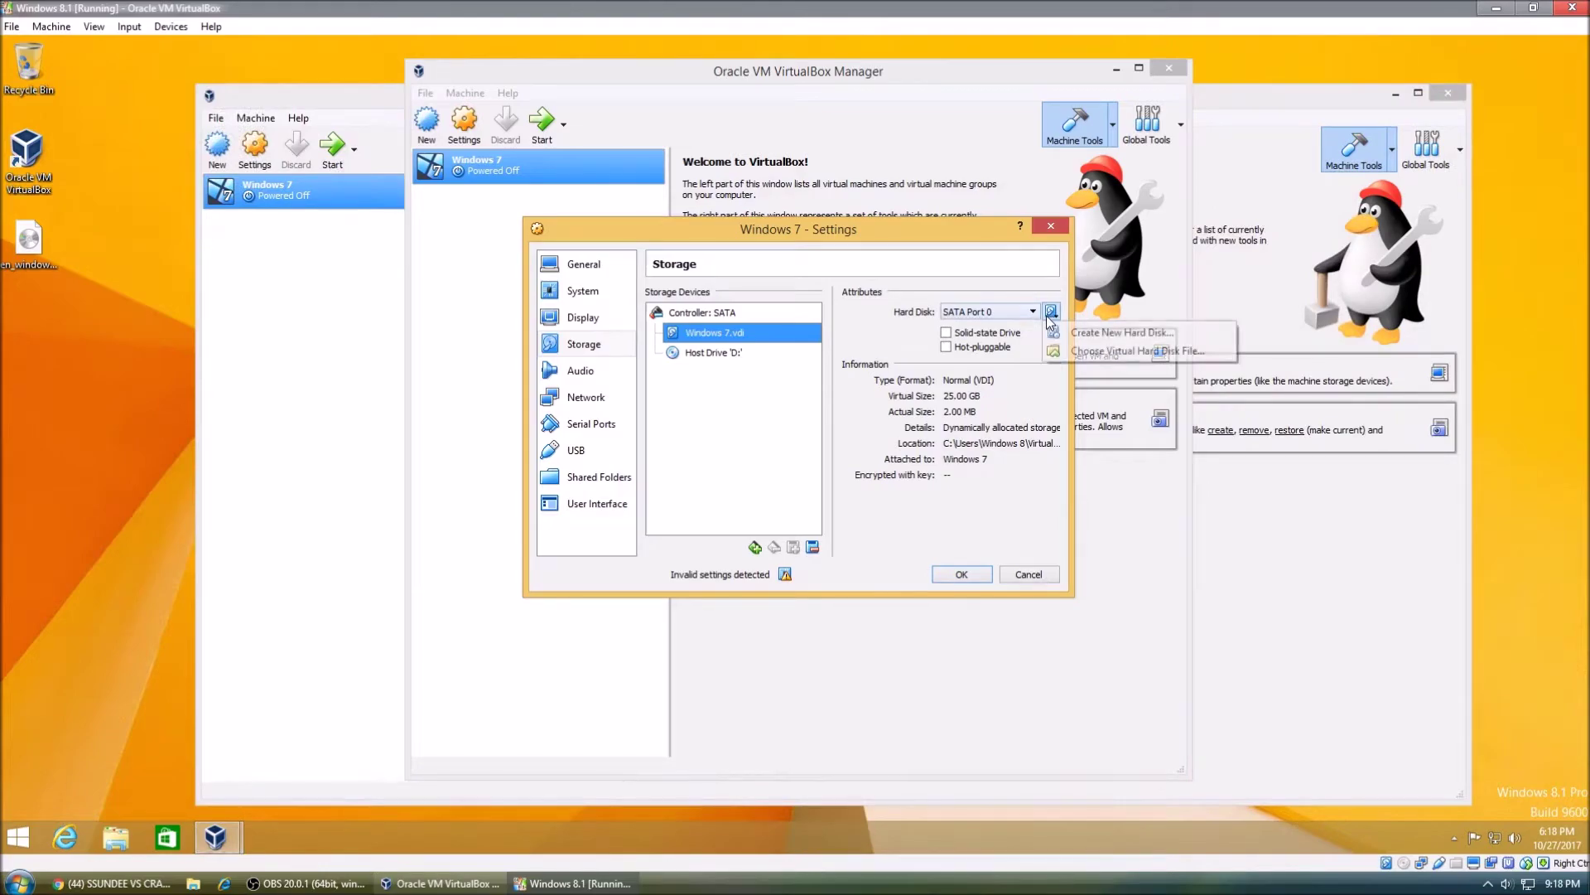
key(Escape)
key(Escape)
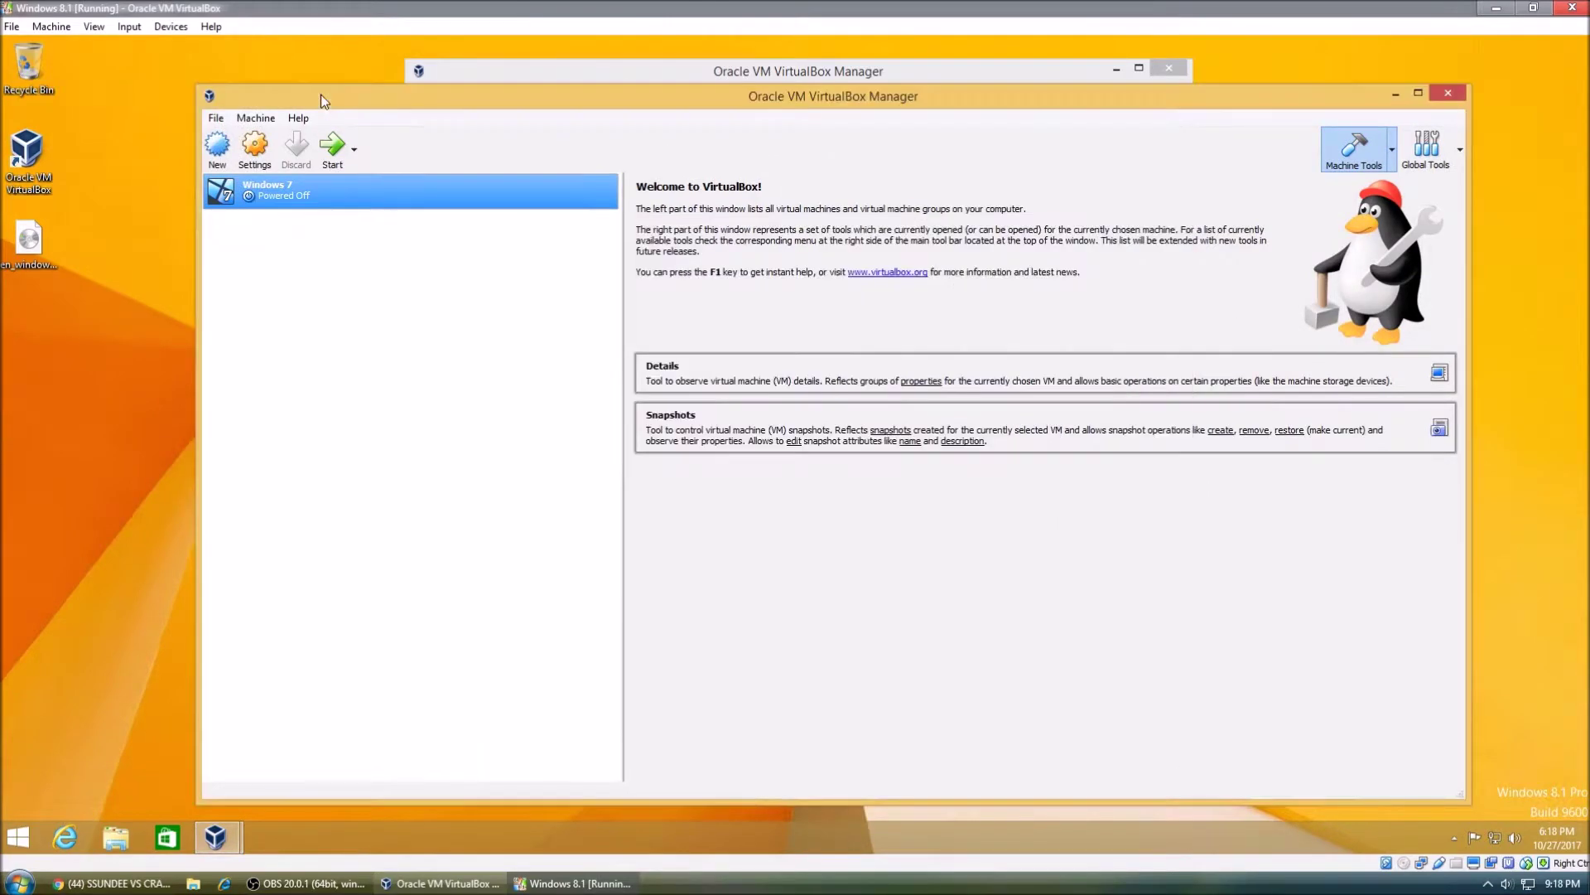
Close the duplicate VirtualBox Manager window and attach the desktop's en_windows_7_professional_x86_dvd image to the Windows 7 machine's optical drive, saving the settings.
click(1454, 98)
click(774, 354)
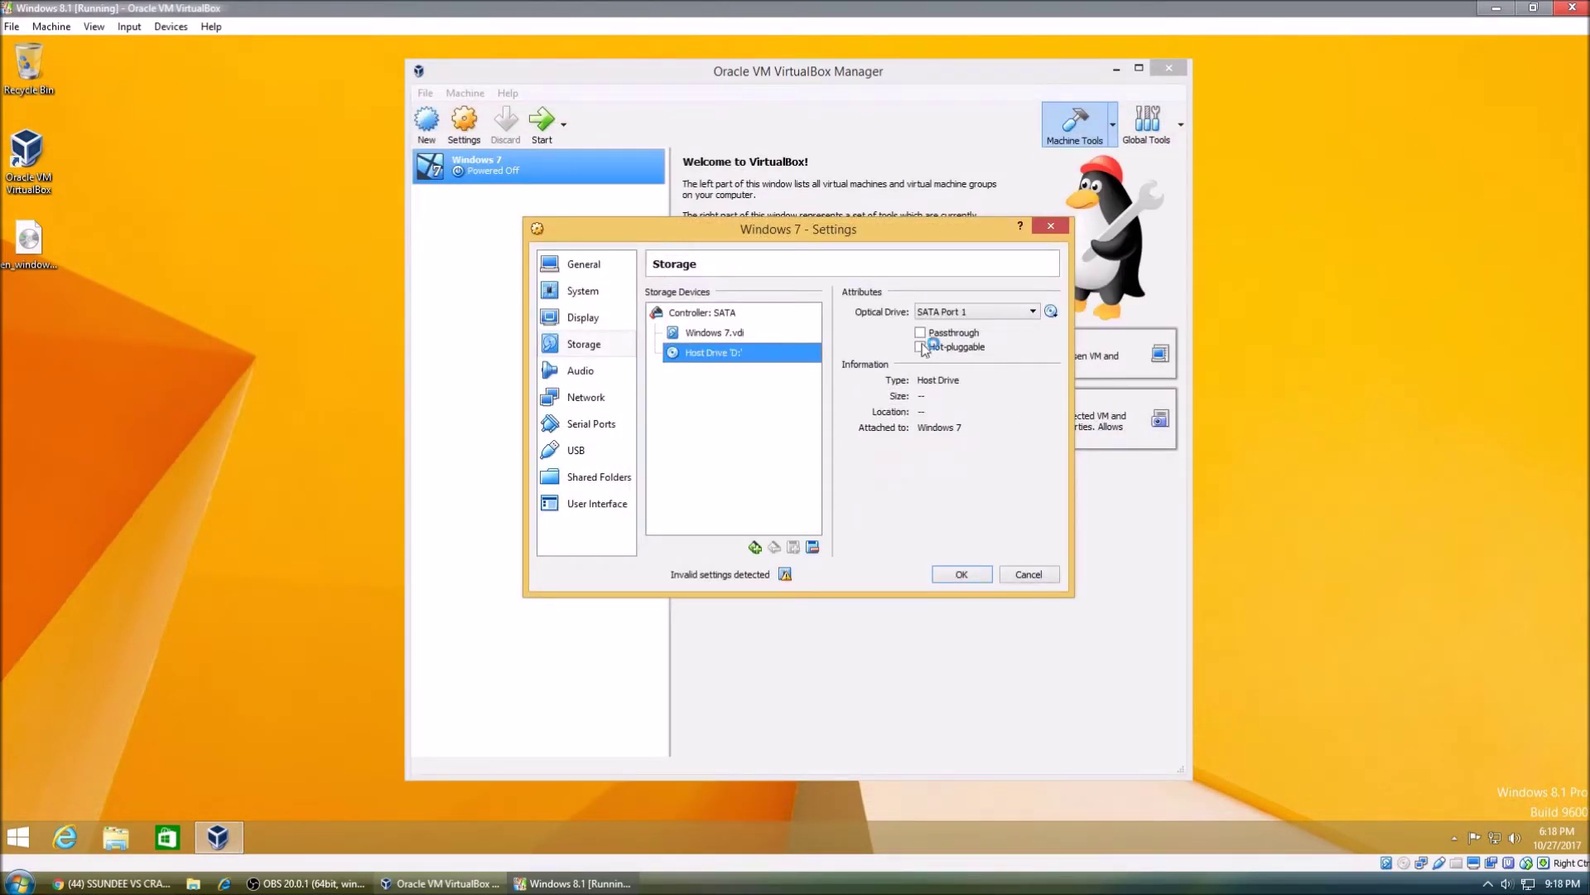
click(1050, 310)
click(1068, 332)
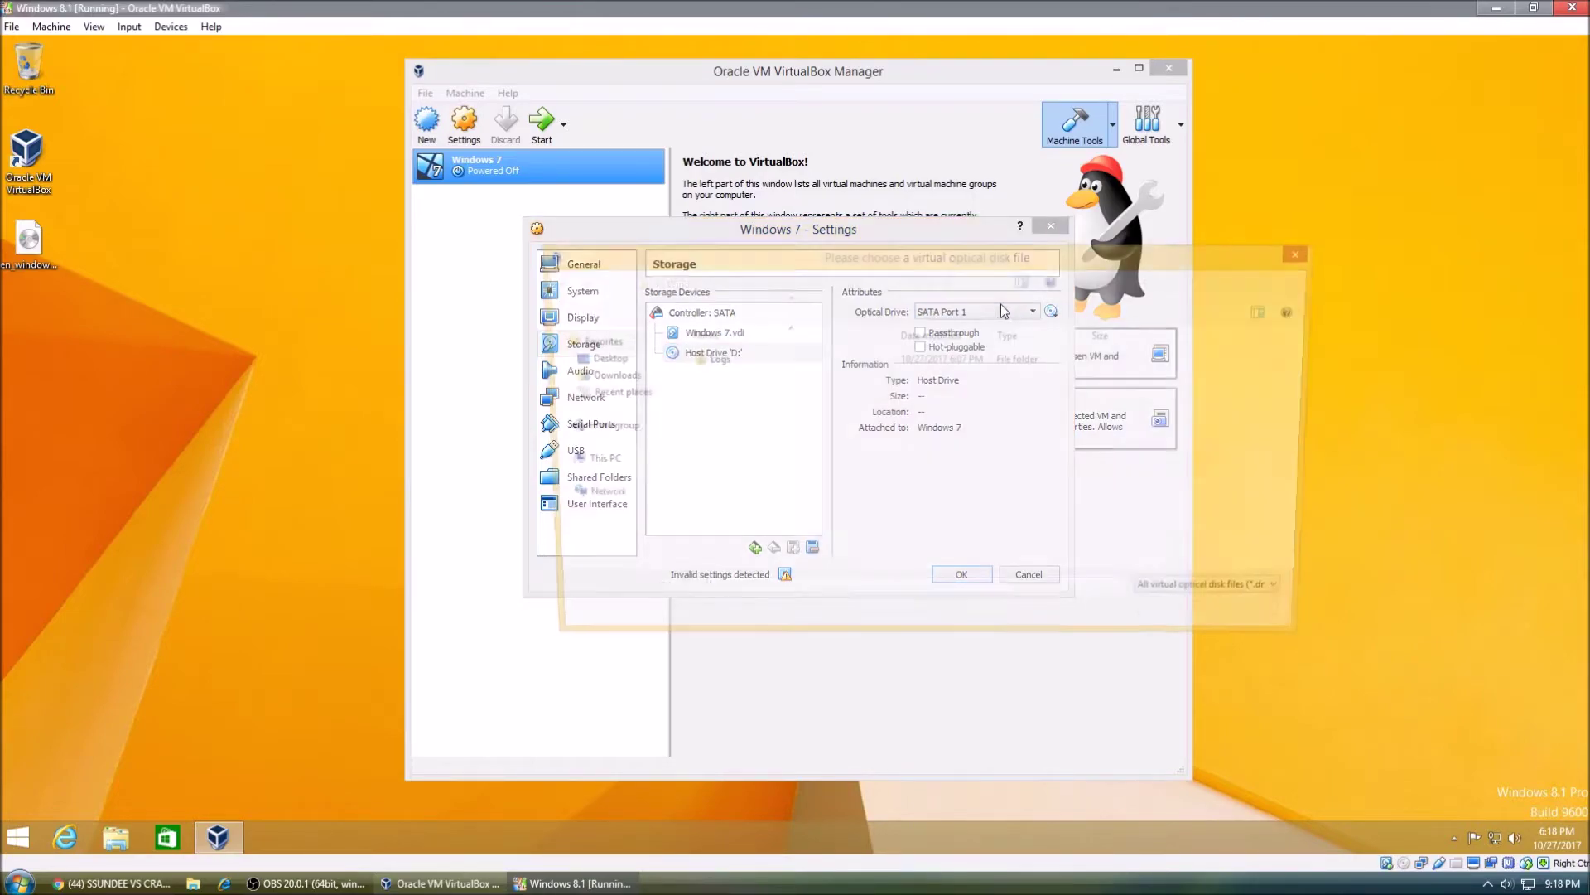
click(596, 358)
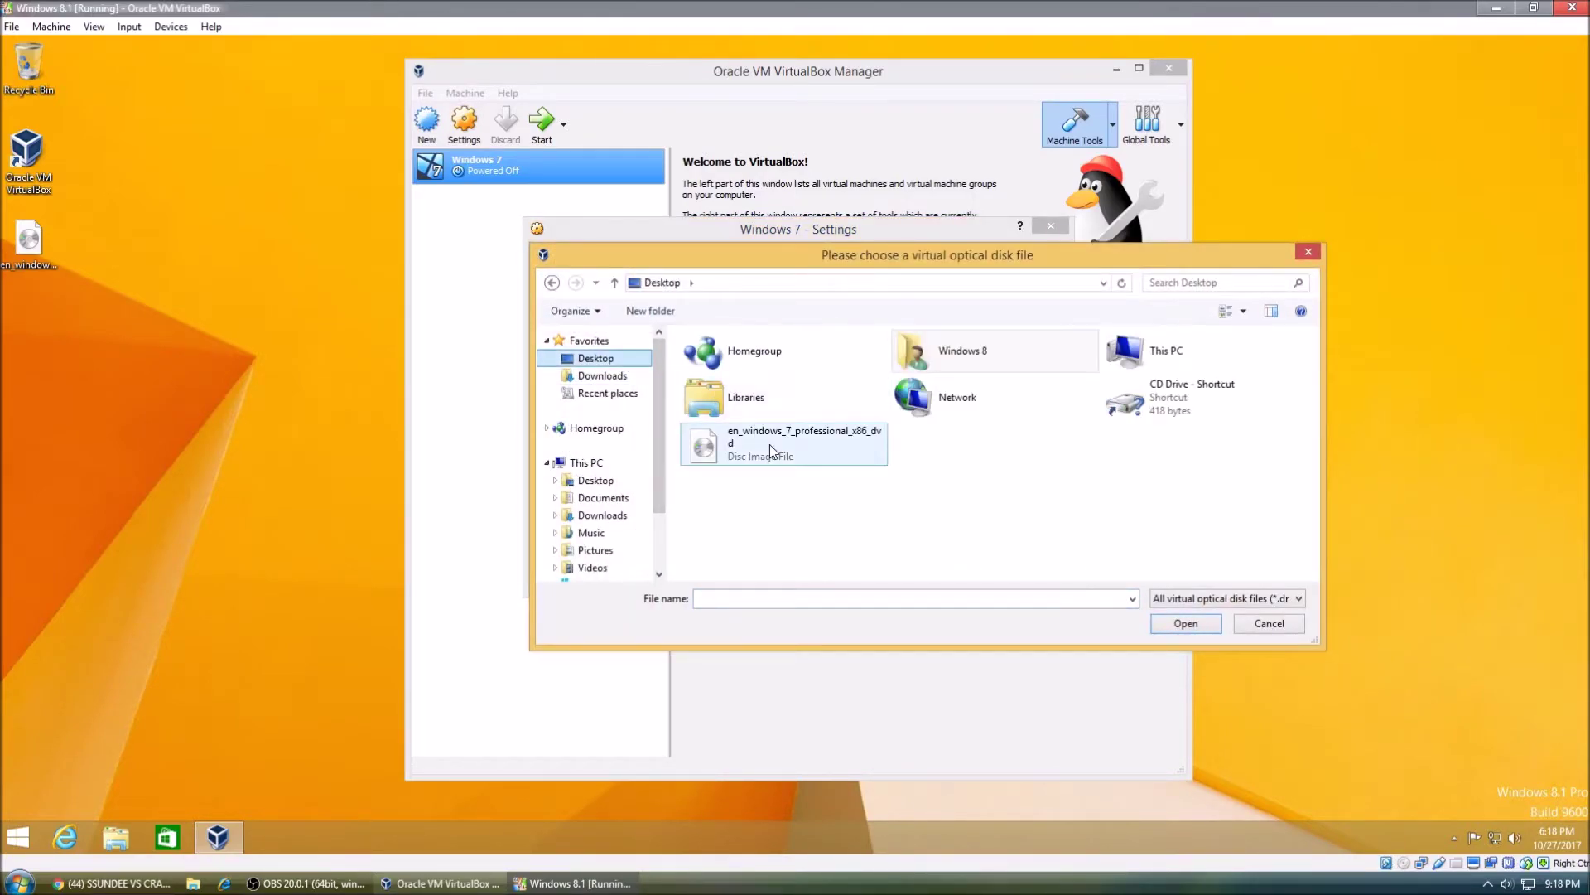
double_click(768, 444)
click(959, 570)
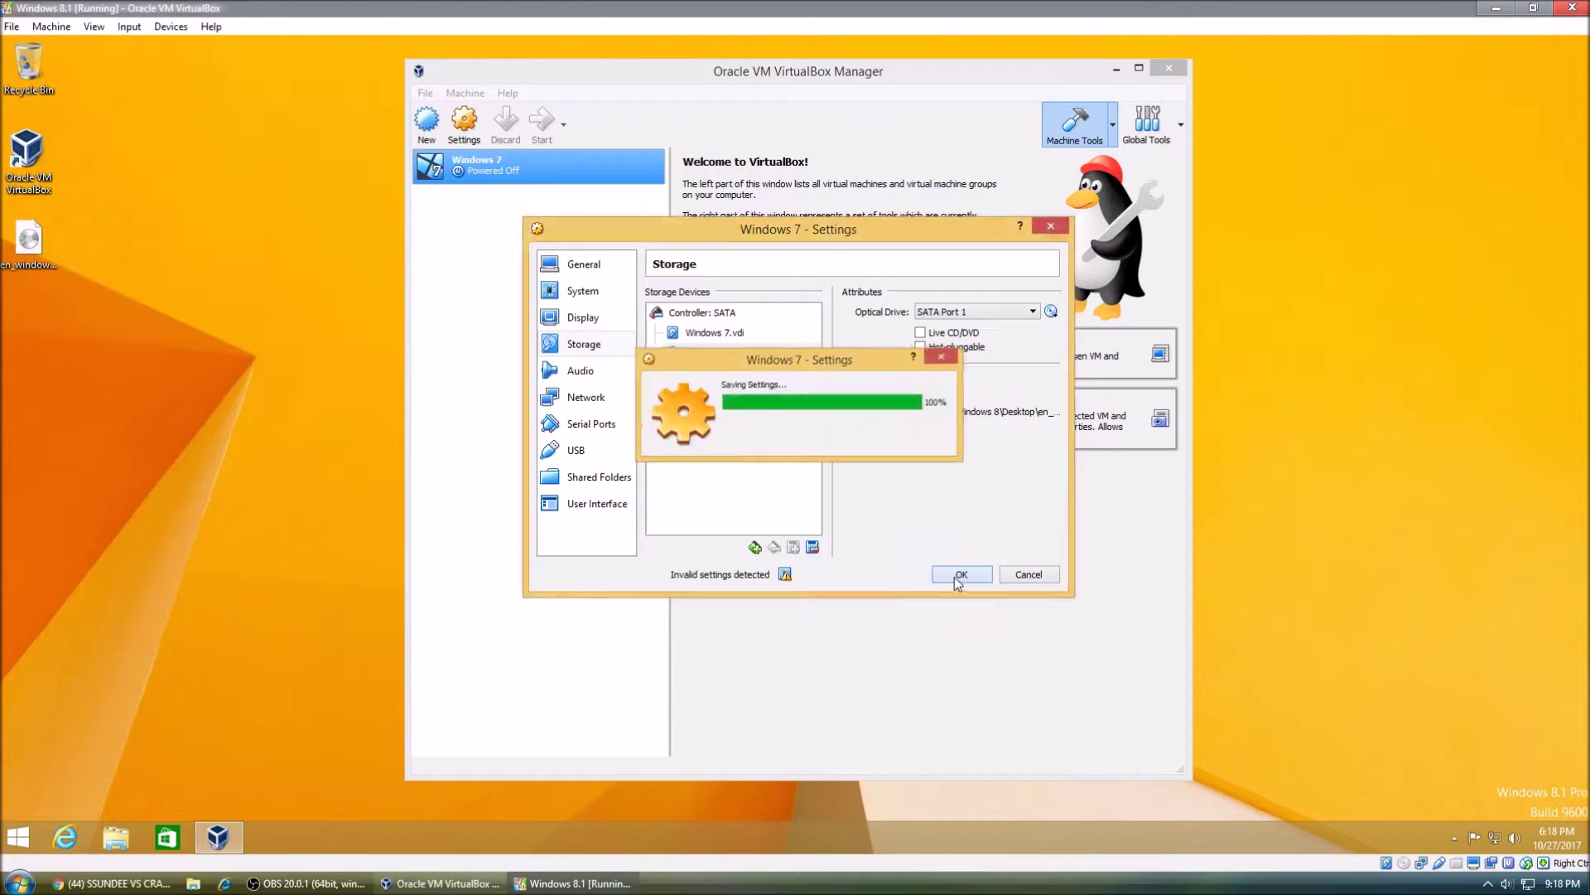
Start the Windows 7 virtual machine and dismiss the keyboard and mouse capture messages.
click(538, 130)
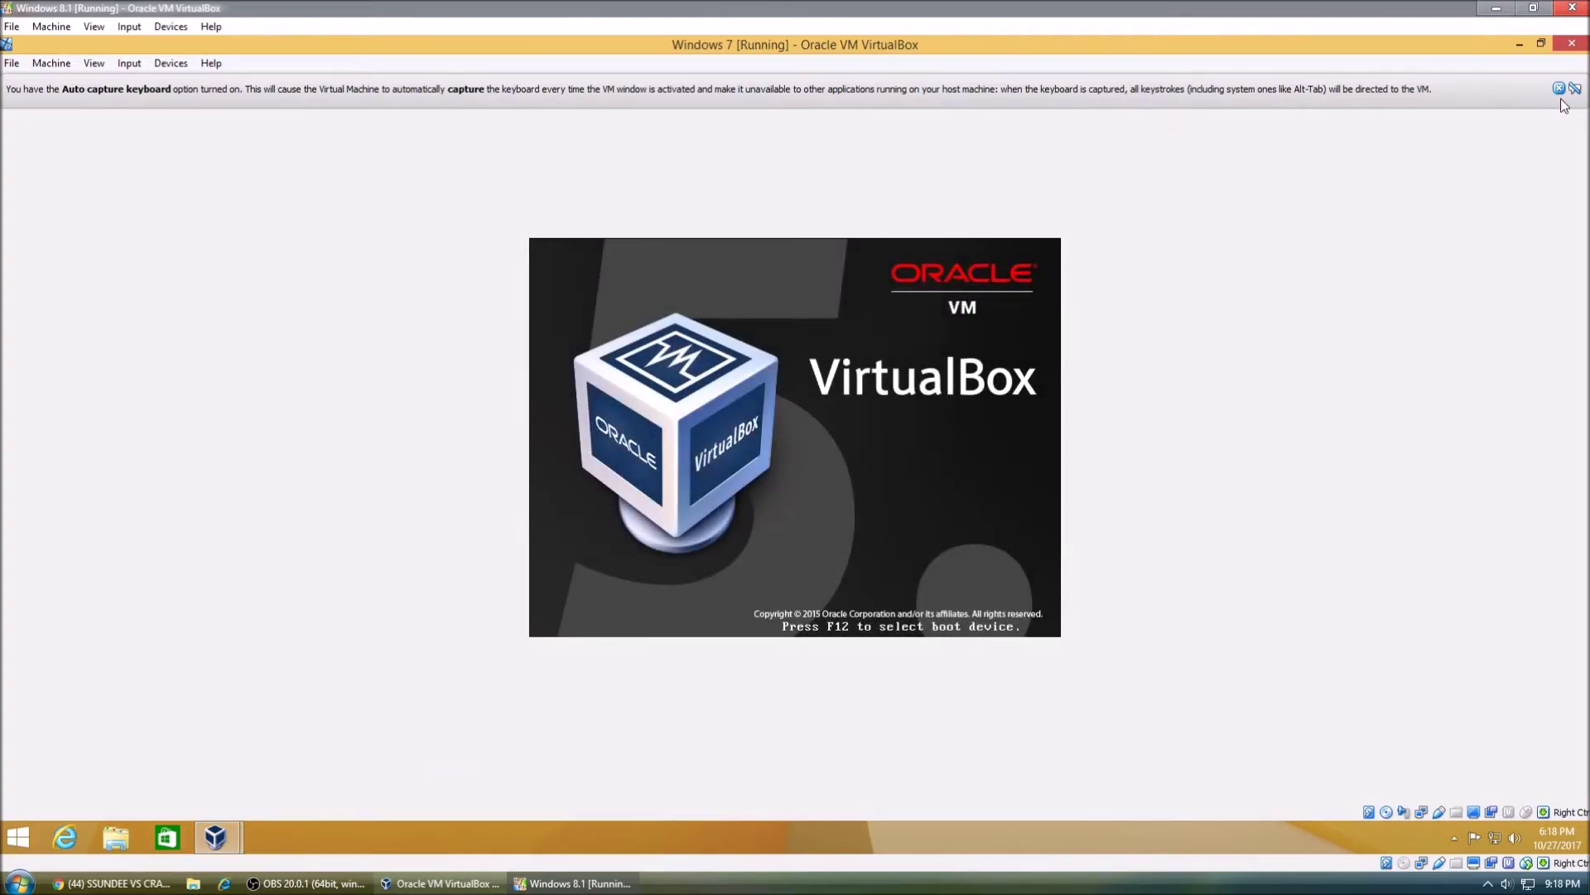
click(1559, 88)
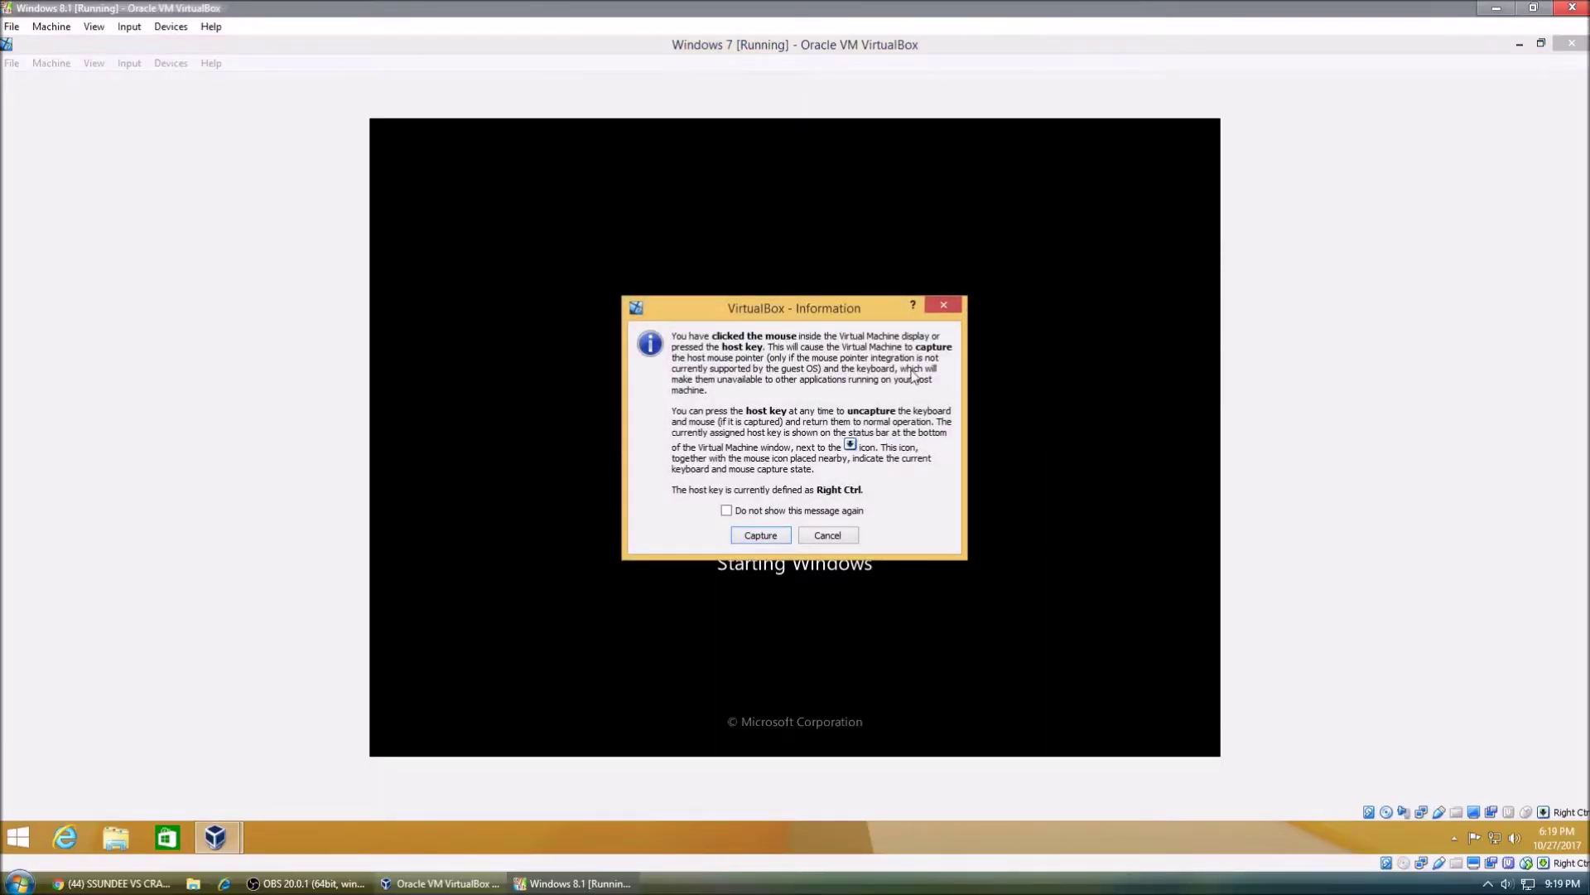
click(954, 307)
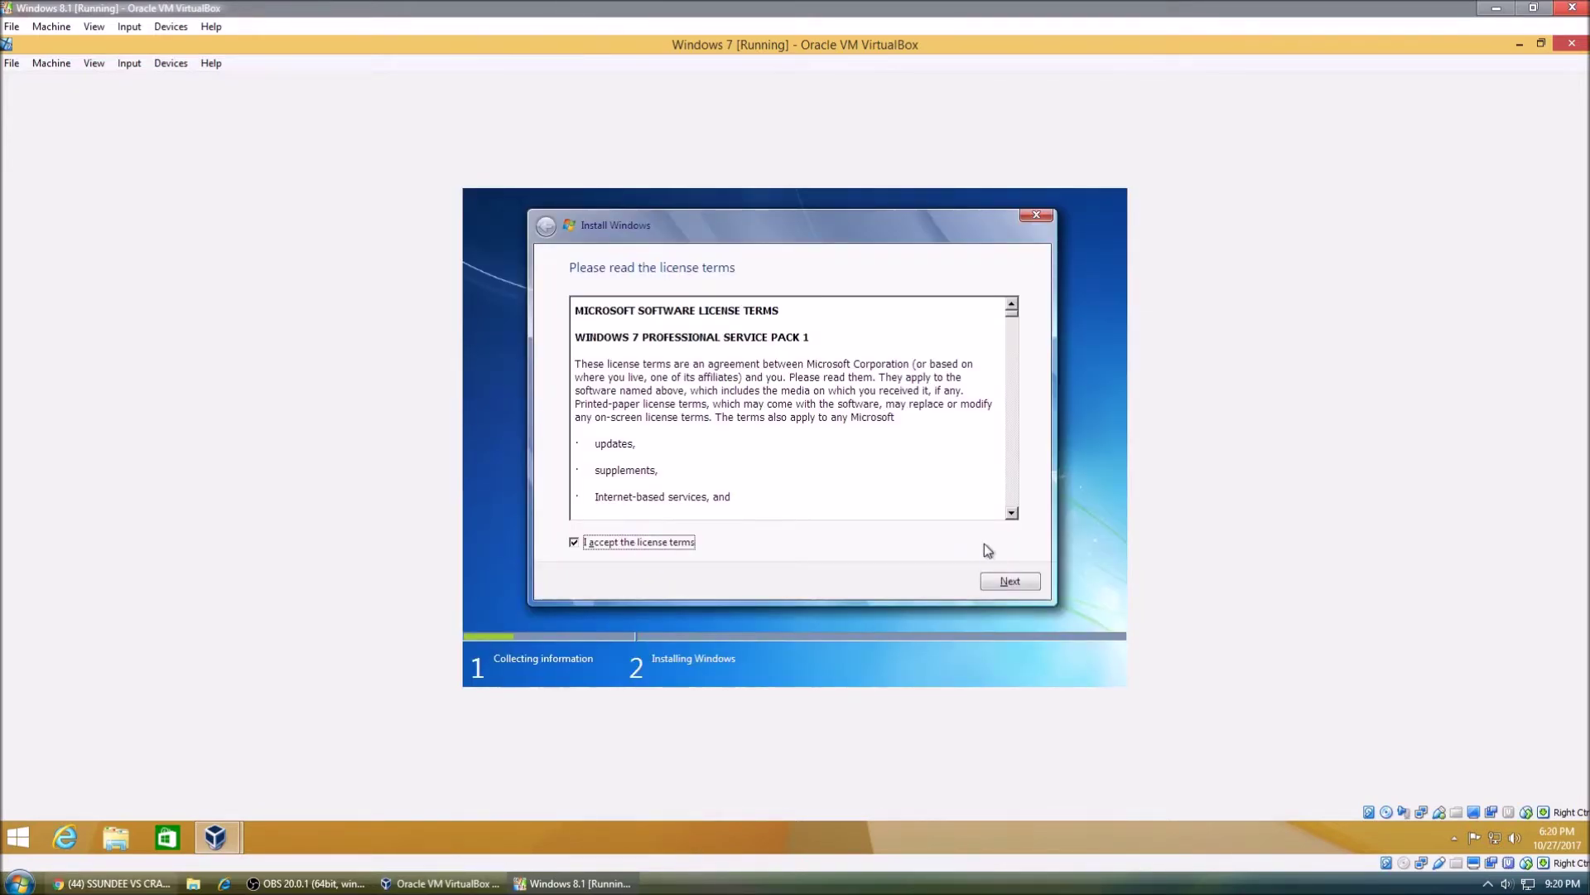
Continue past the accepted license terms, choose the Custom (advanced) installation, and start installing Windows 7.
click(1012, 582)
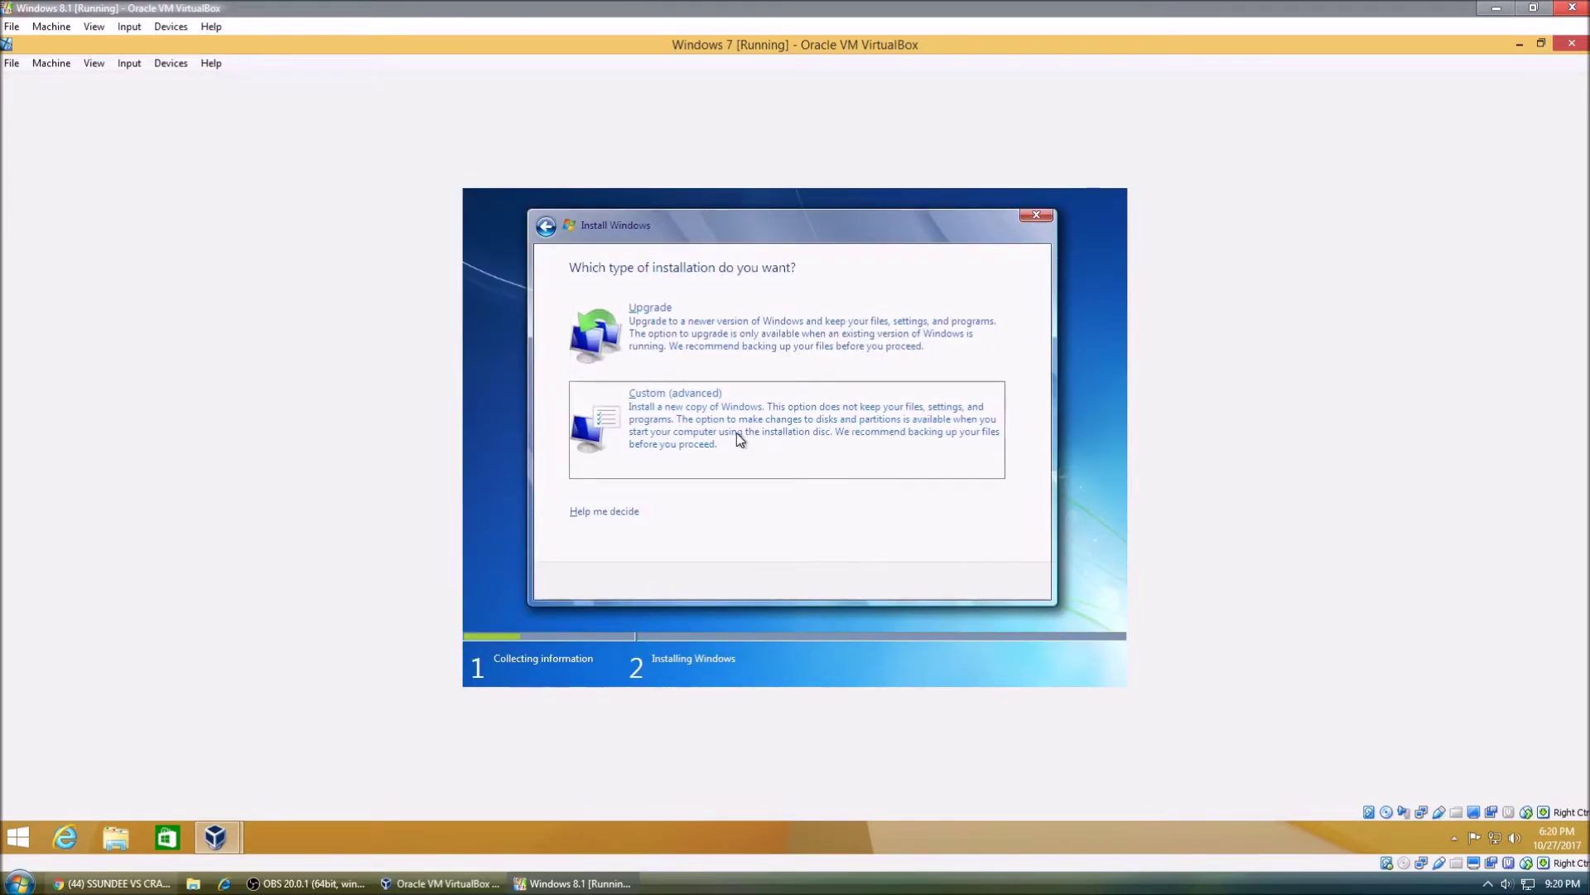
click(737, 432)
click(1012, 581)
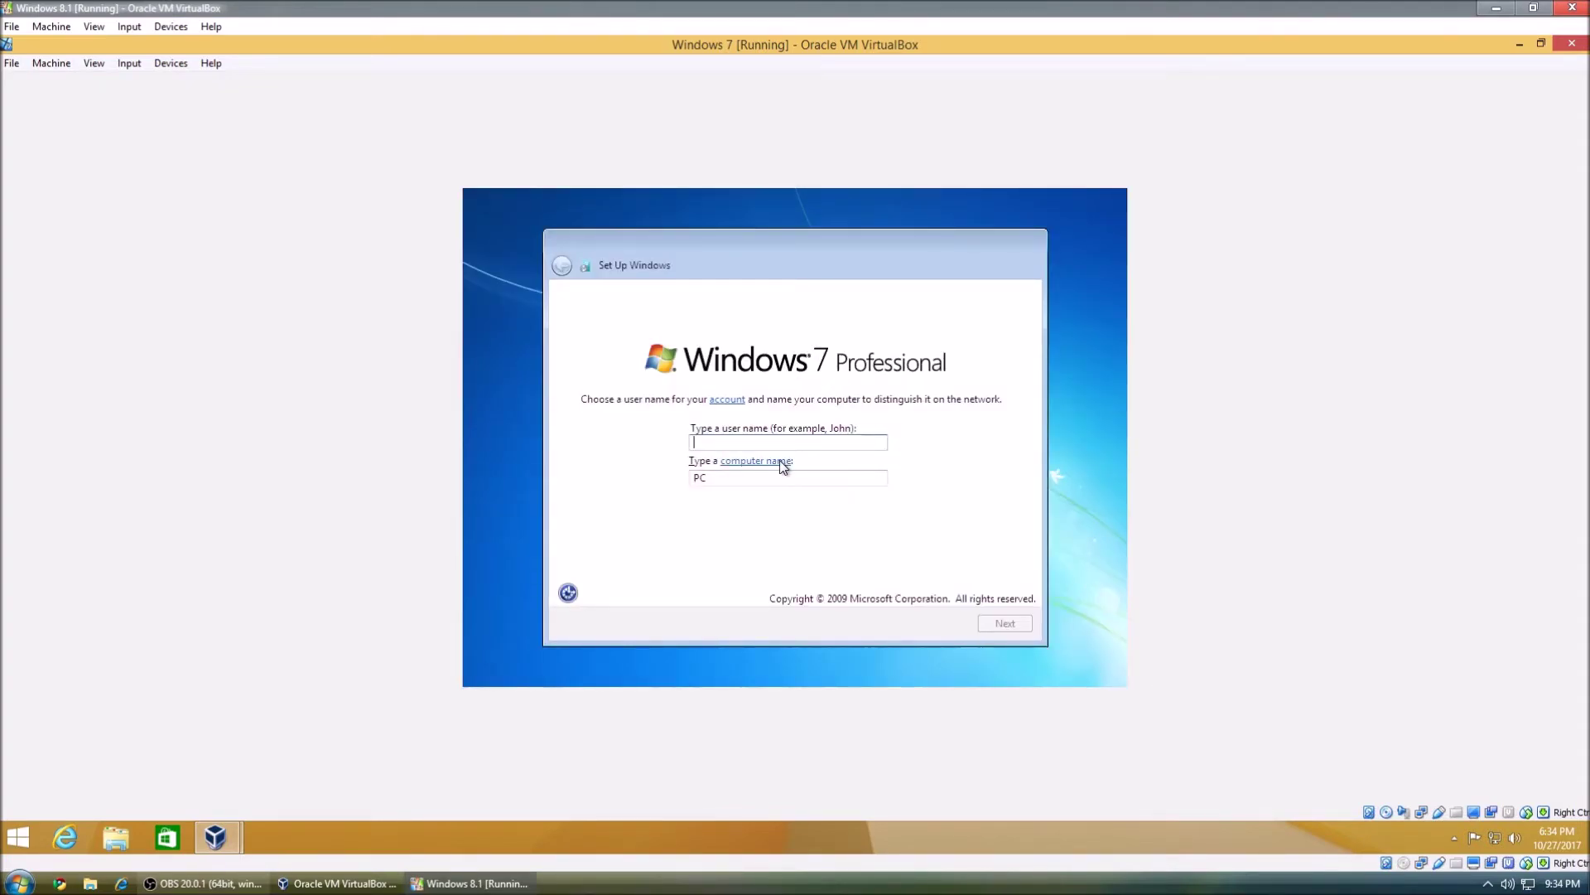
Finish the Windows 7 setup with the user name Windows 7, updates on Ask me later, the preset time settings, and a Home network.
text(Windows 7)
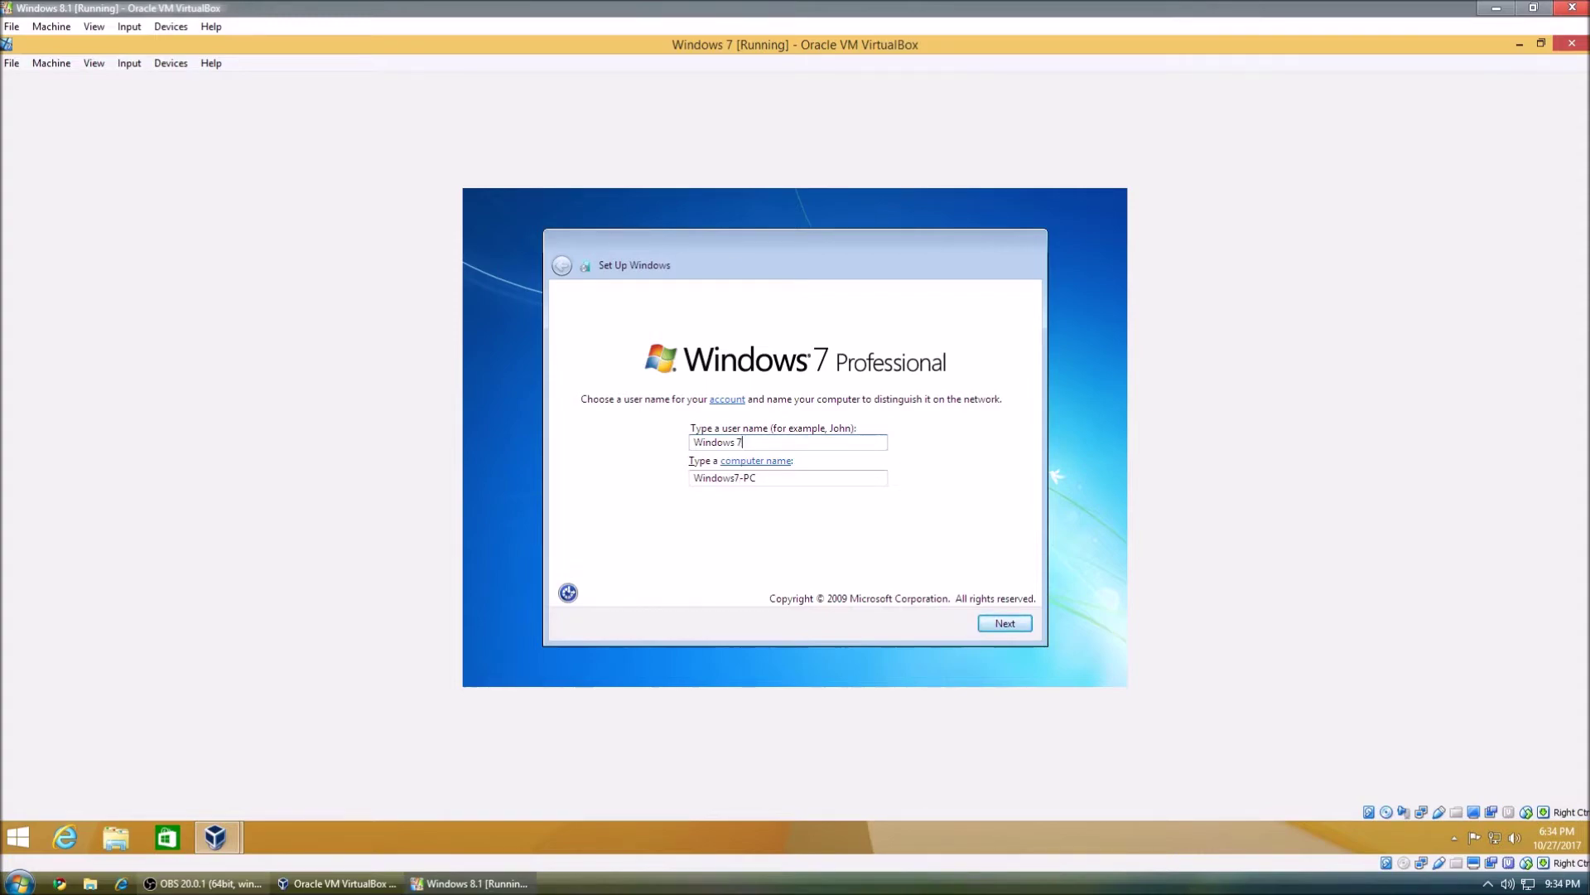
key(Return)
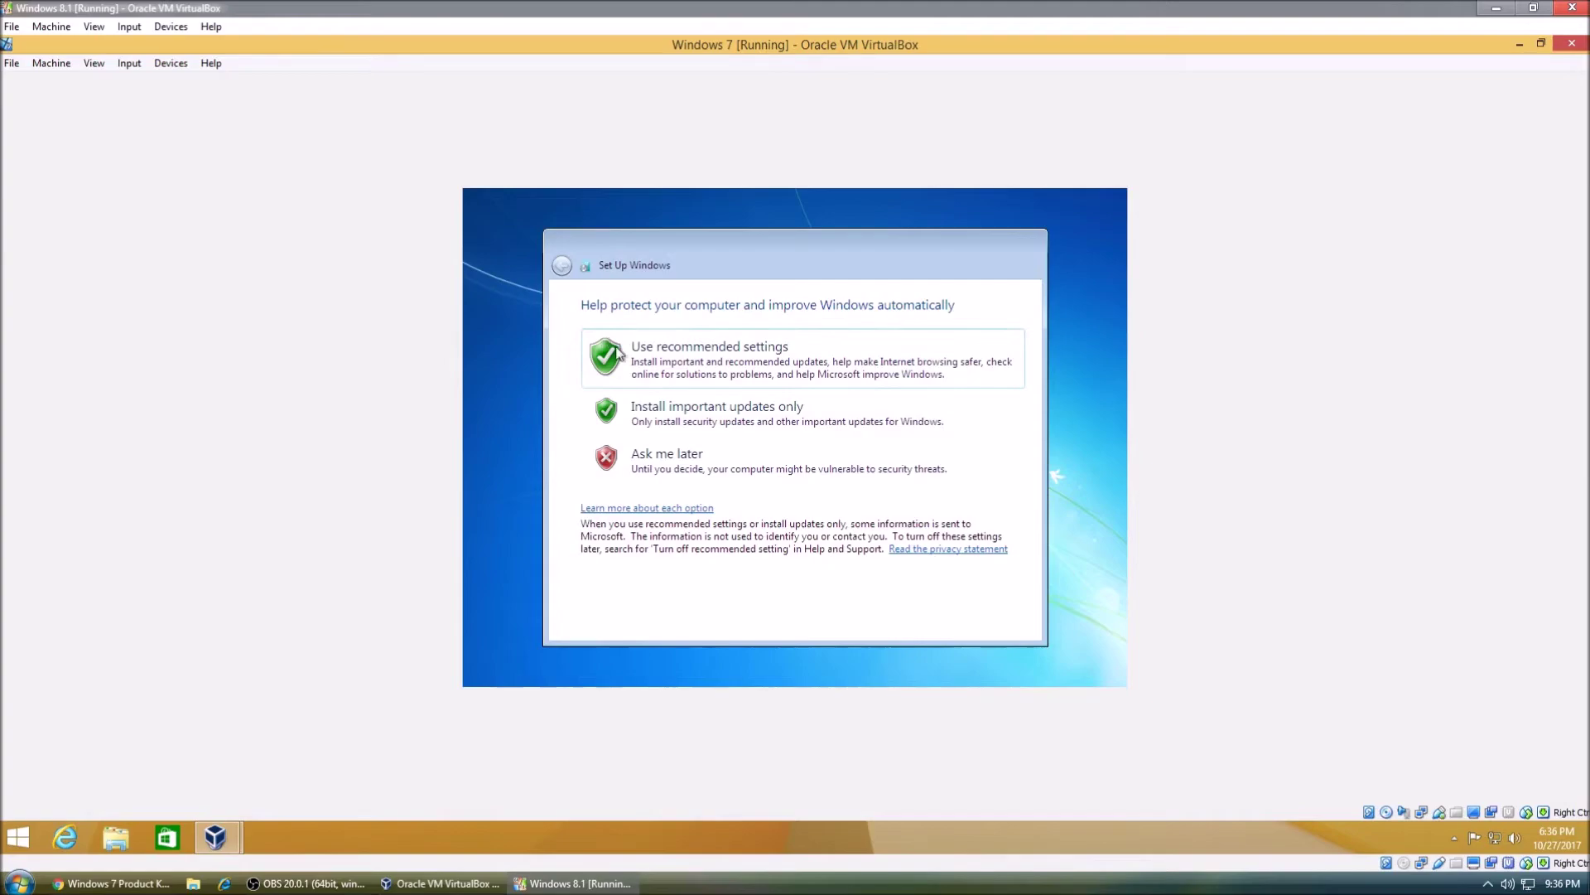
click(733, 470)
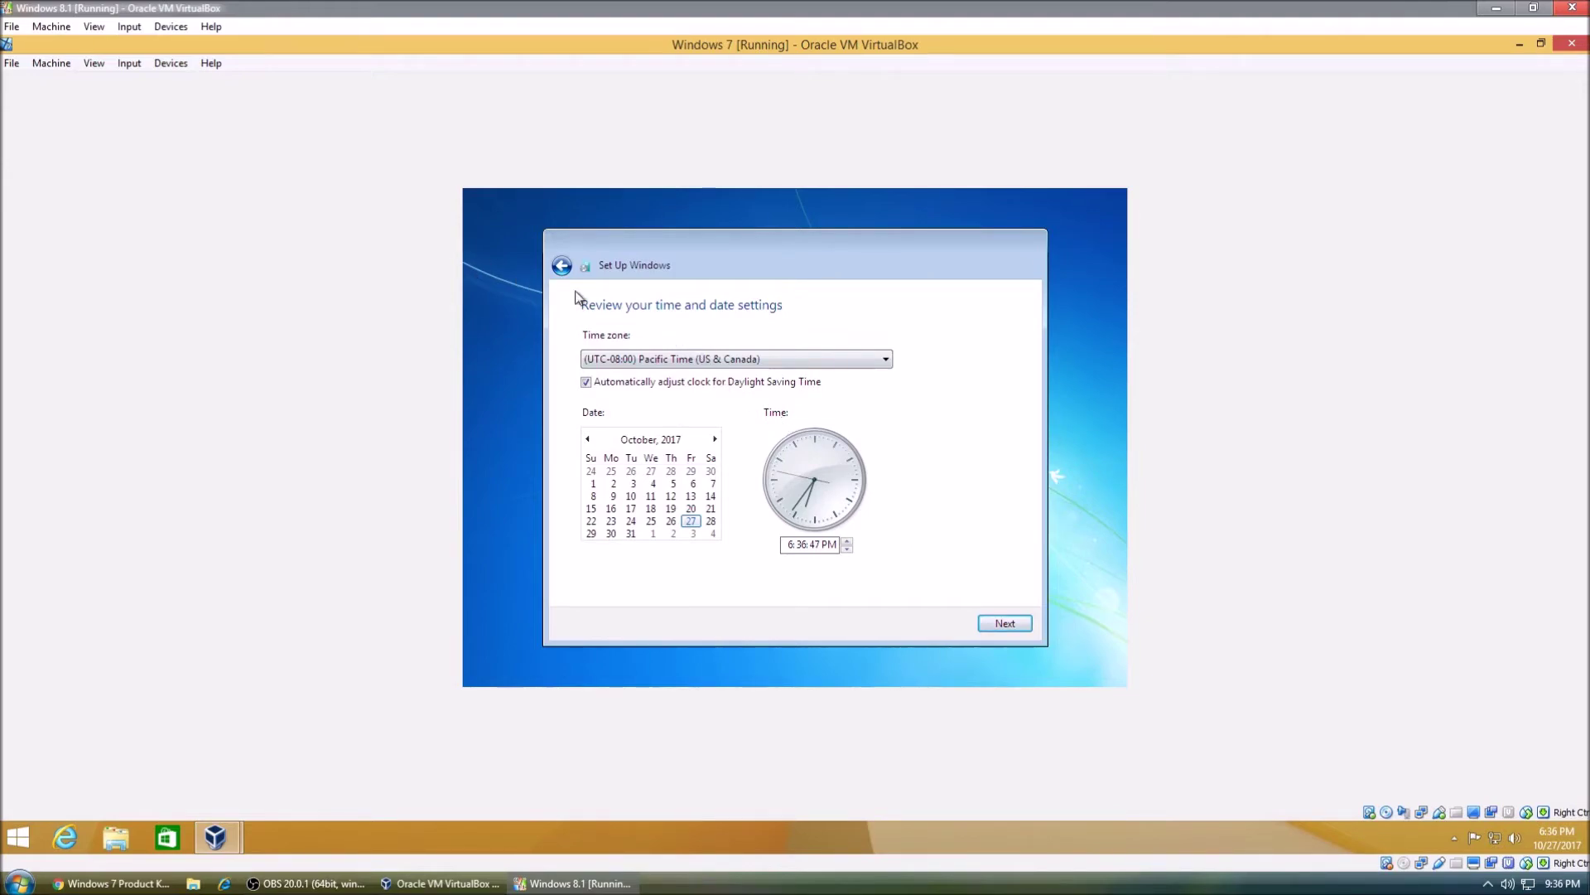
click(1015, 623)
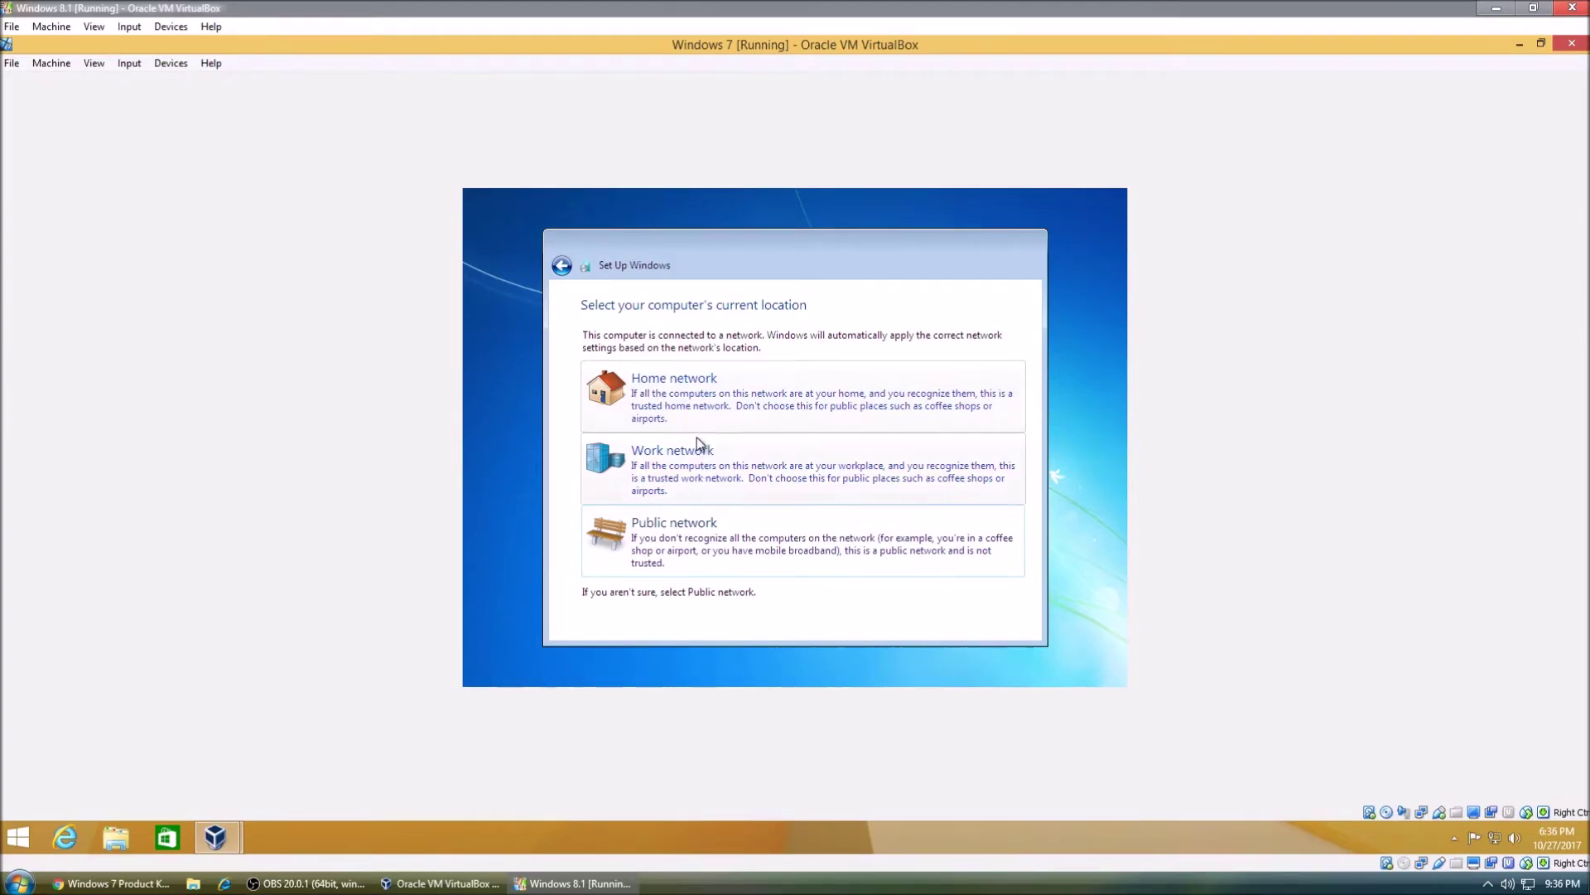
click(649, 394)
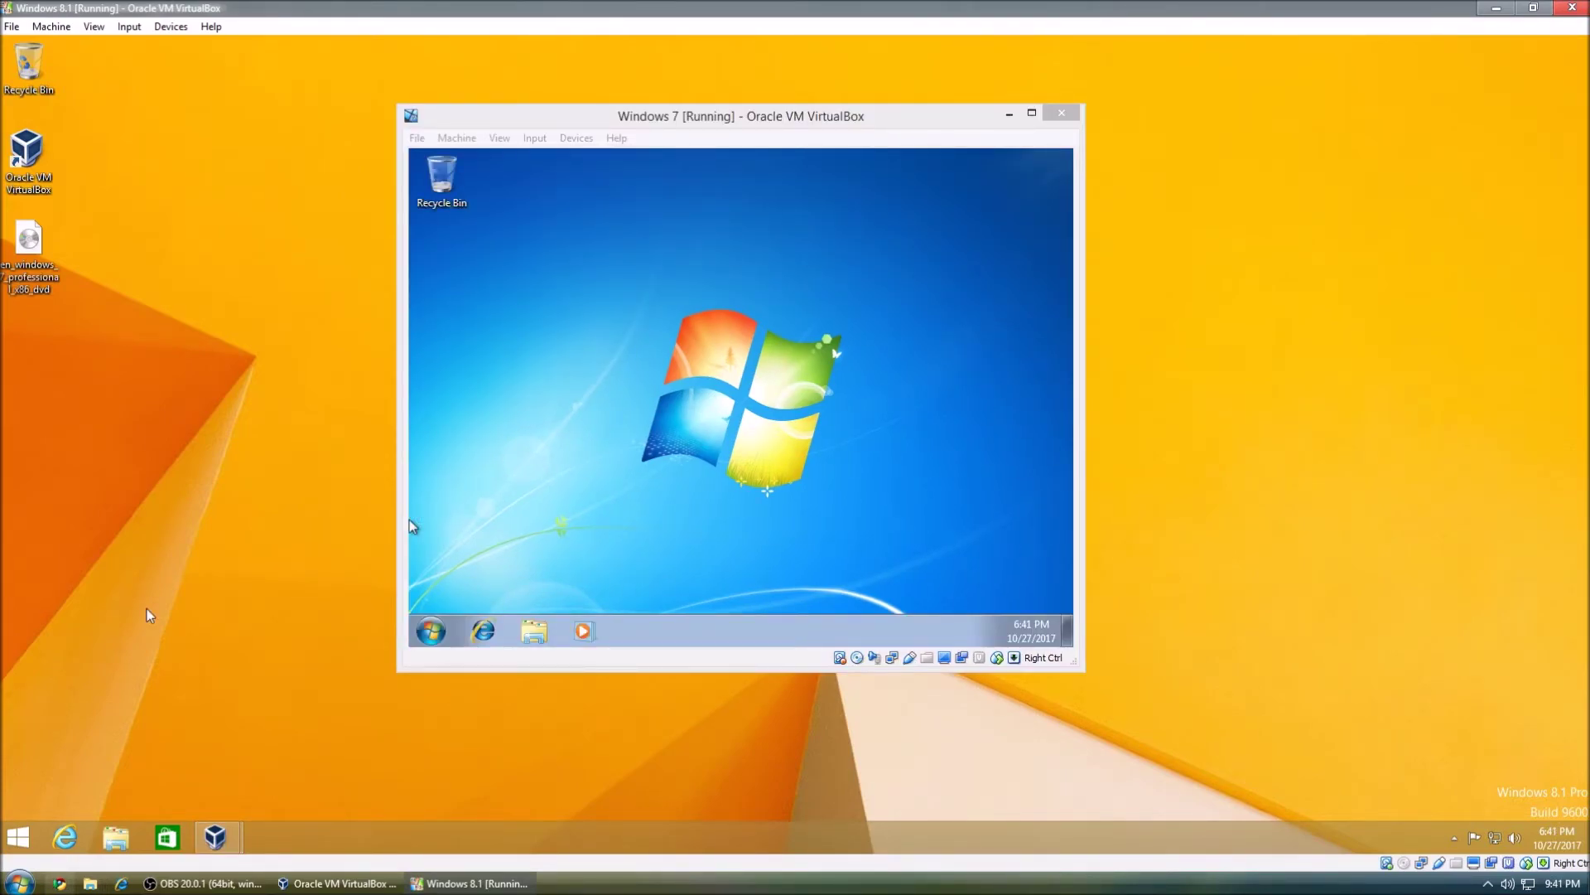
click(494, 345)
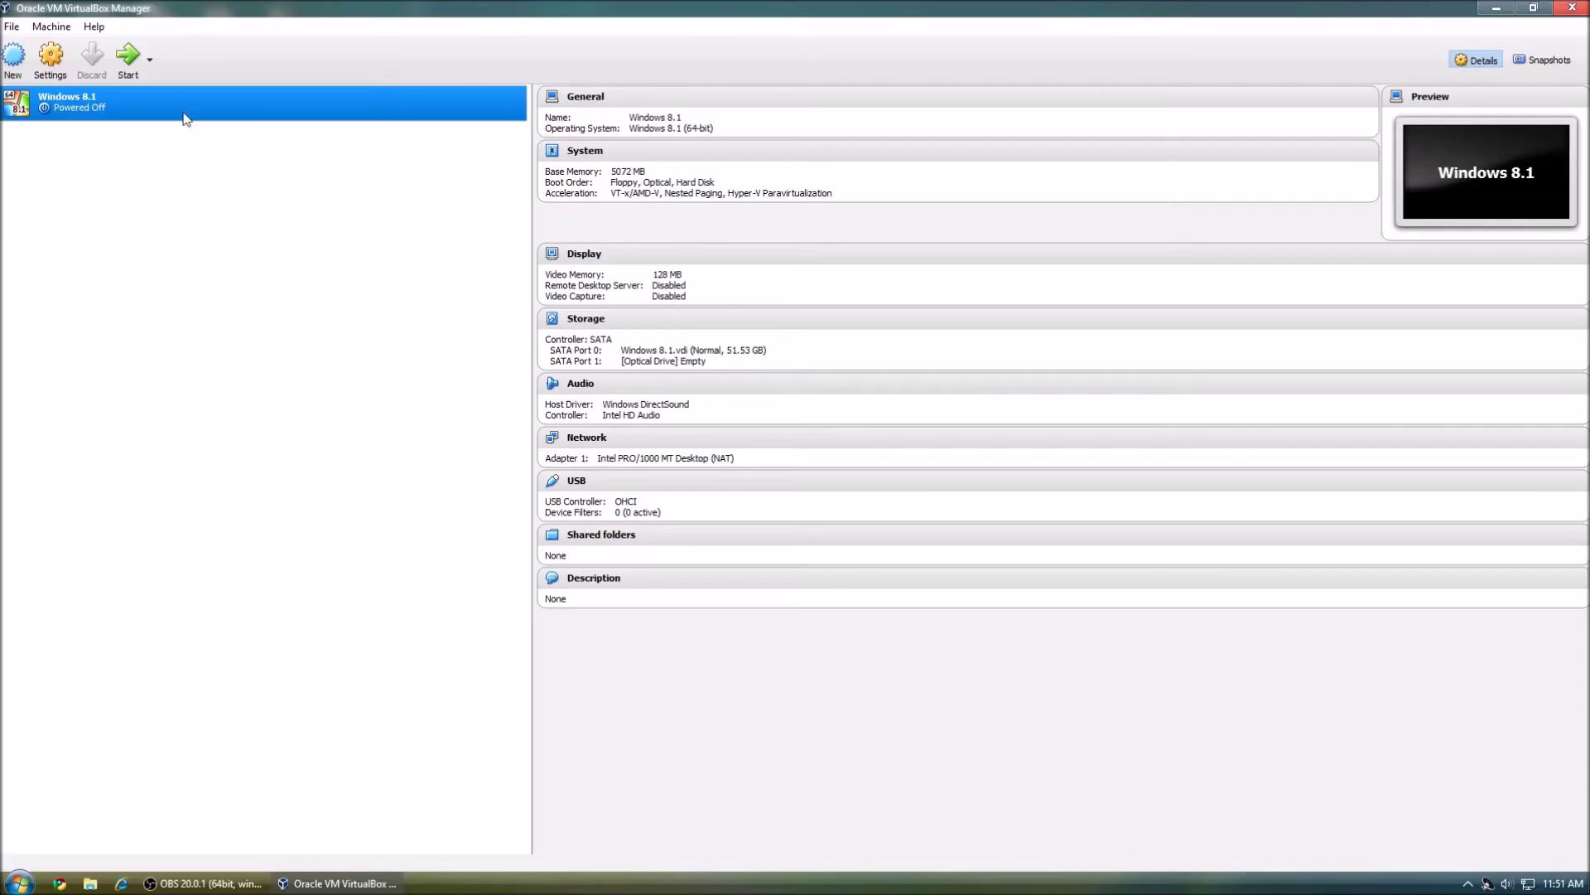
Start the Windows 8.1 virtual machine.
click(129, 75)
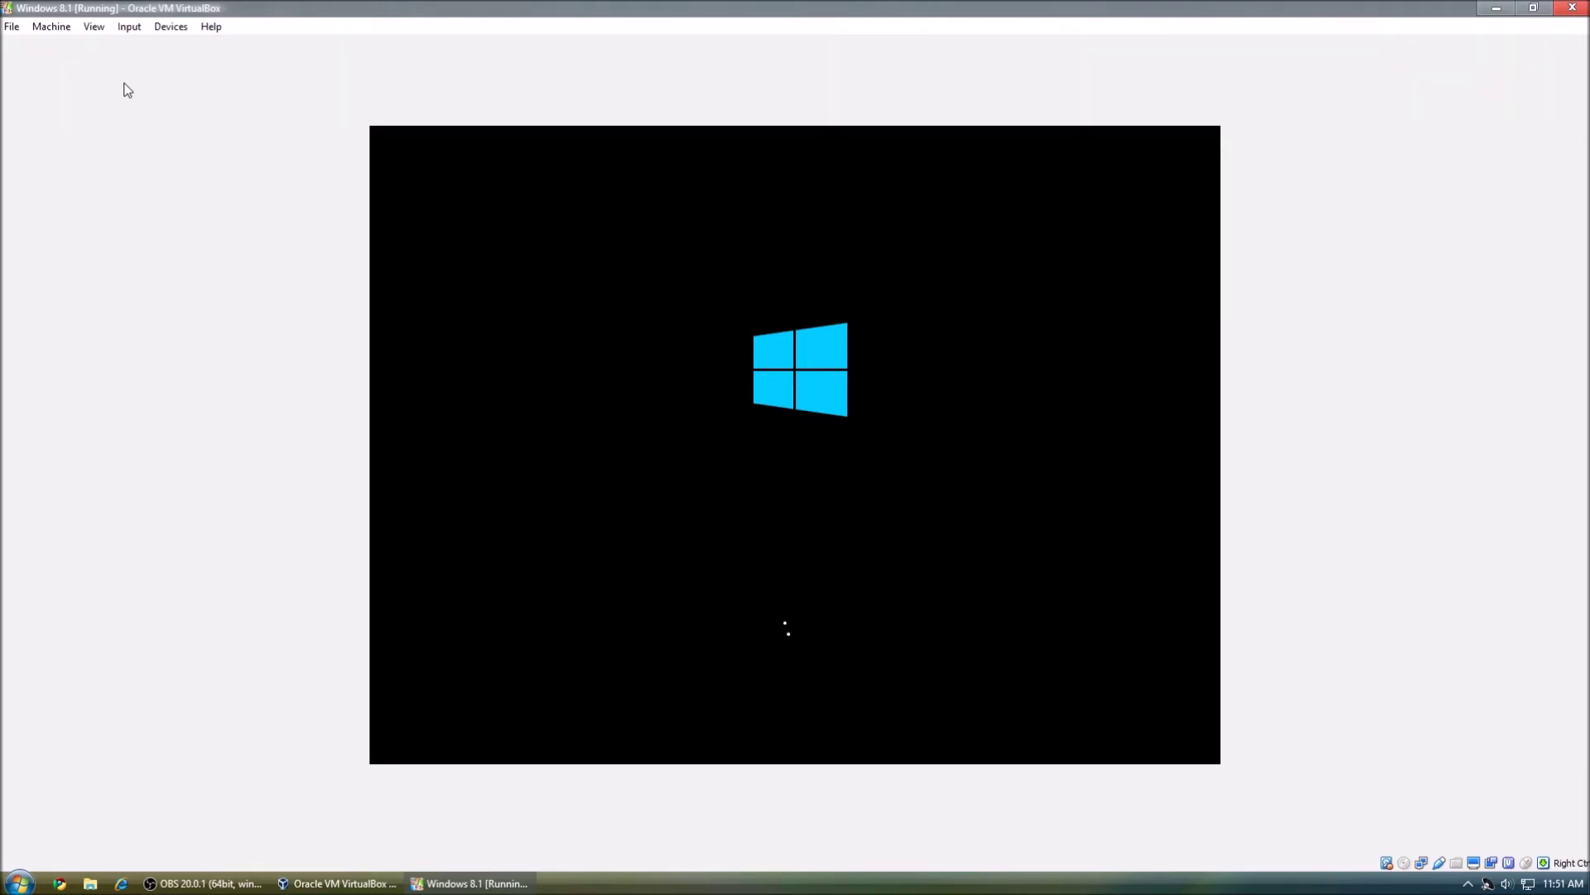
click(129, 26)
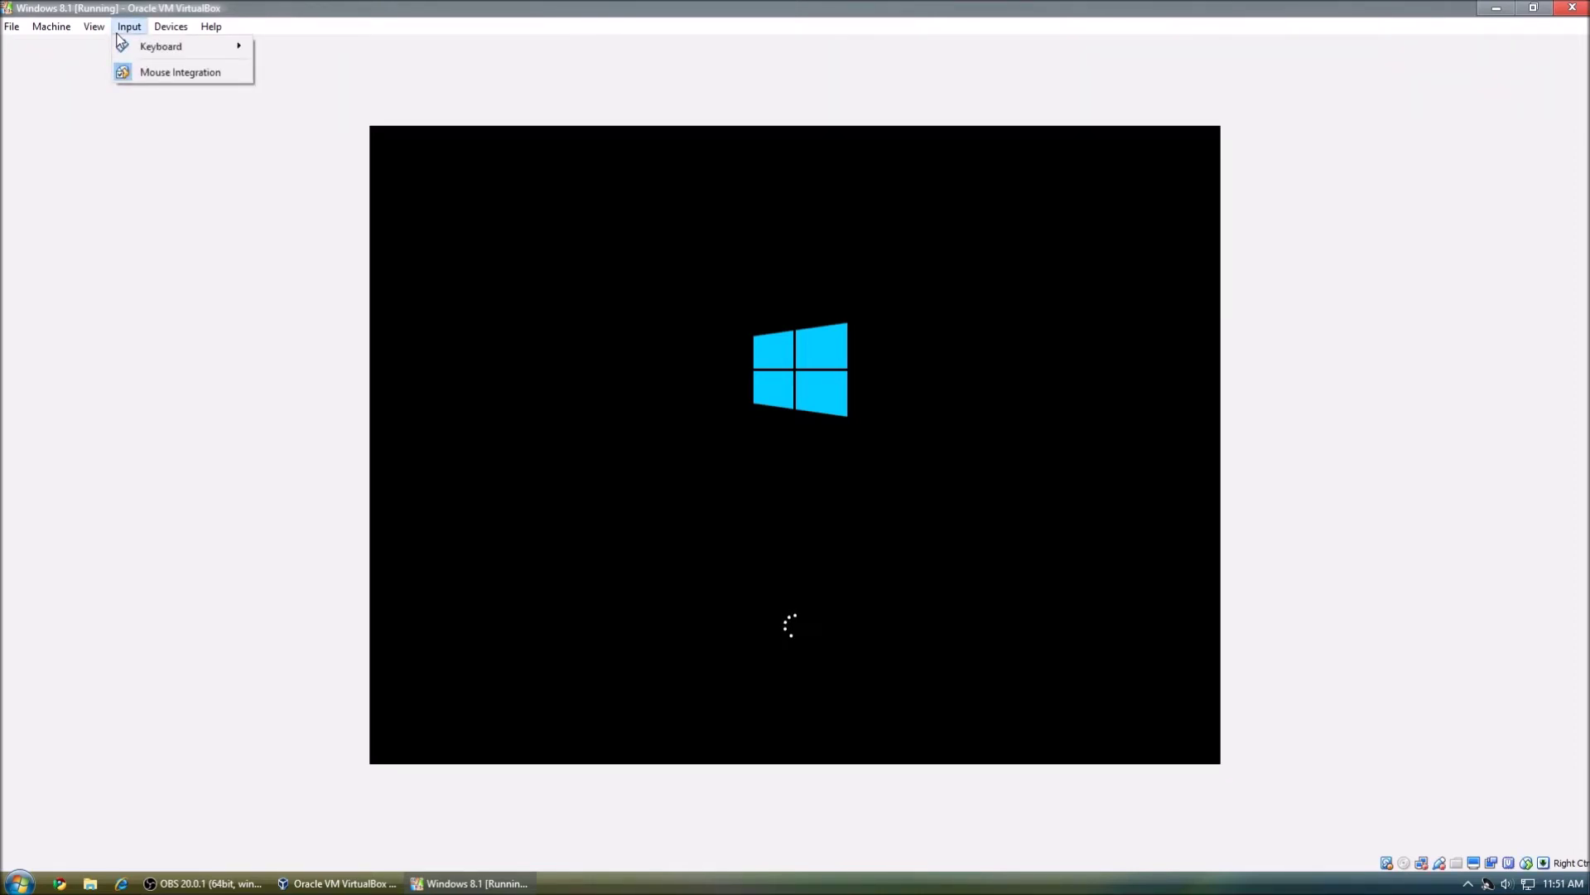
mouse_move(162, 31)
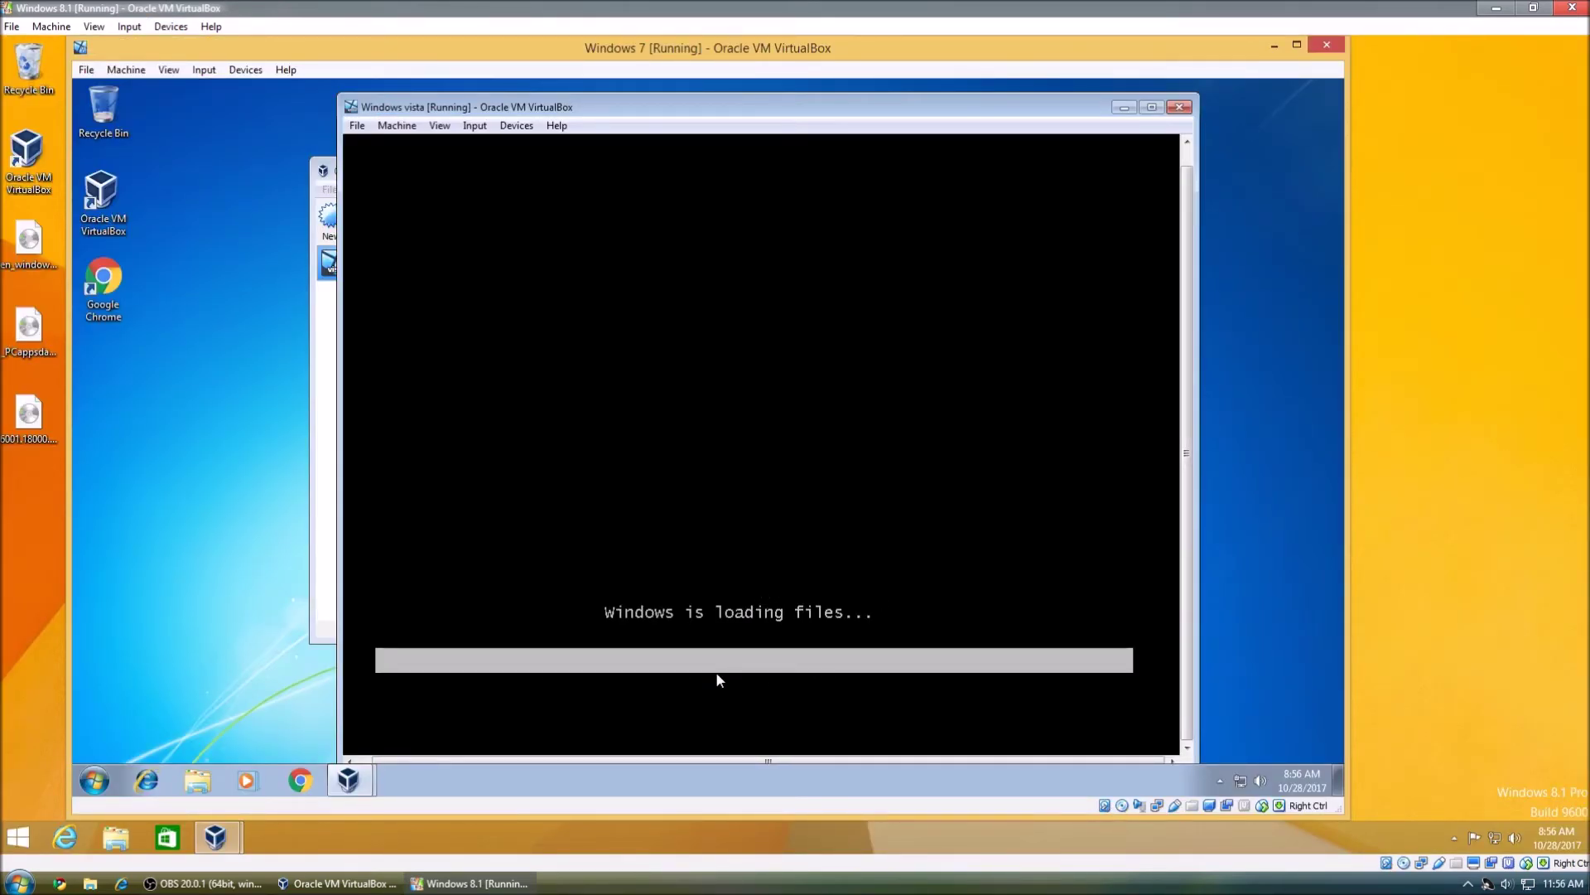
Return from OBS to the nested Windows vista virtual machine and cancel its mouse capture message.
click(203, 883)
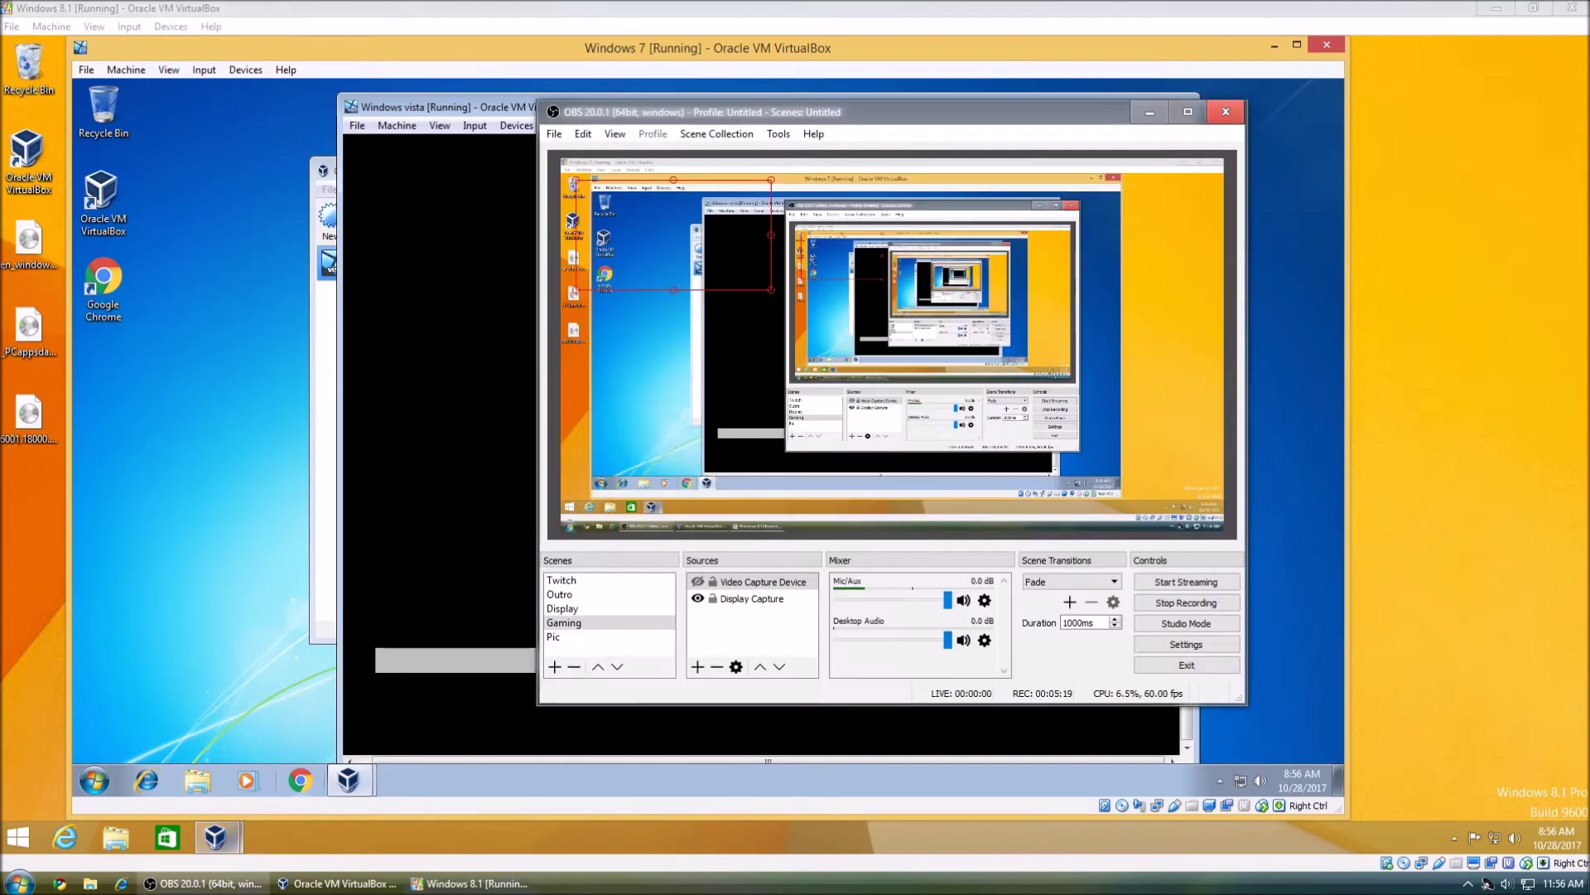
click(291, 449)
click(485, 480)
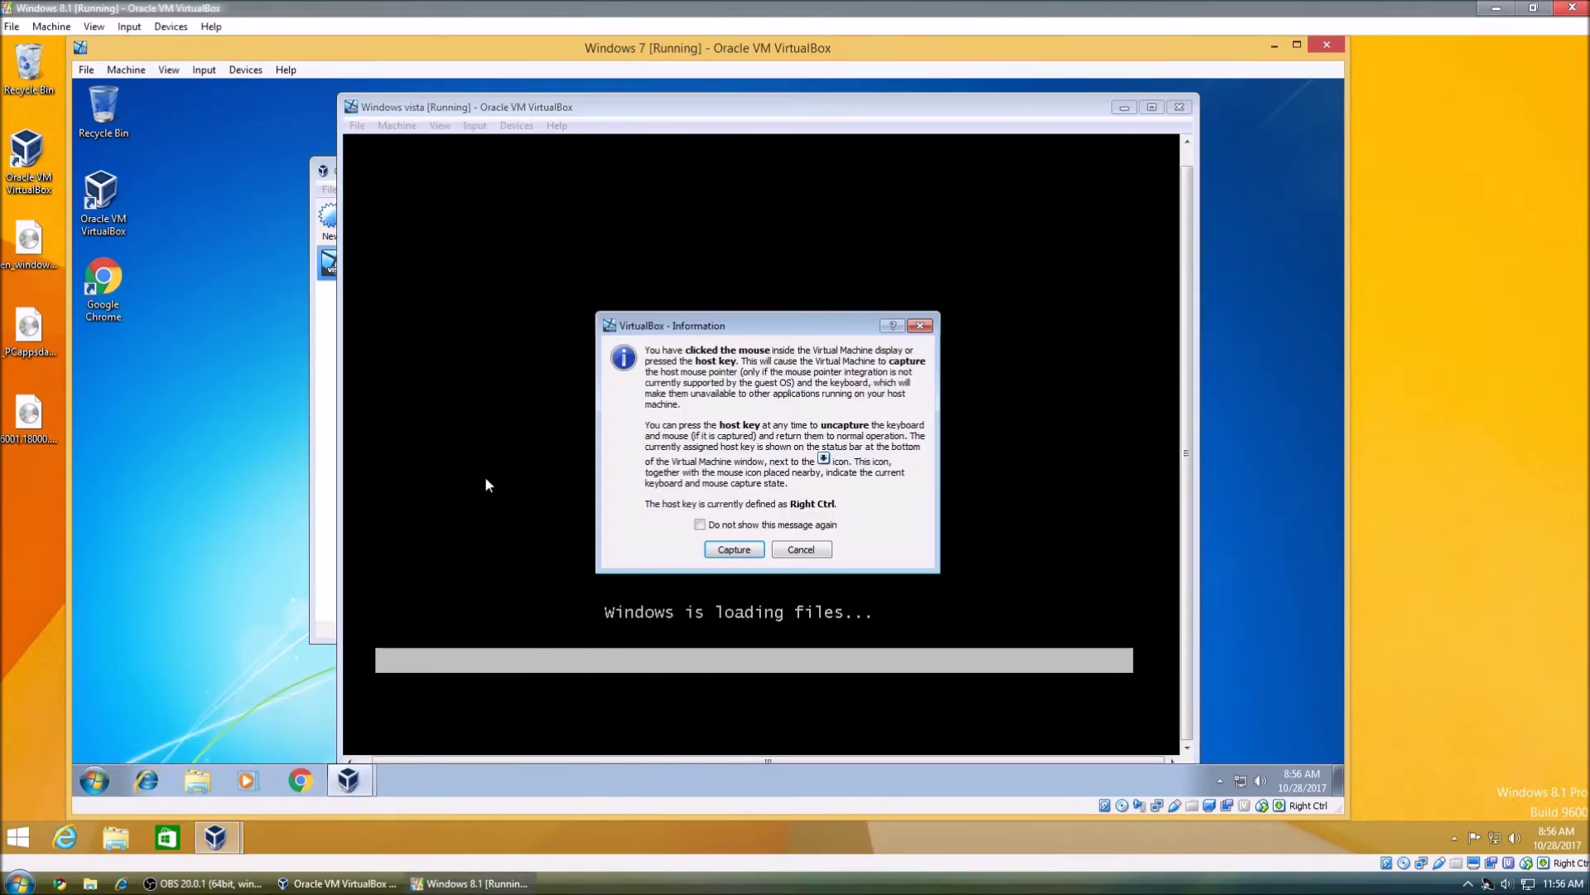
click(789, 551)
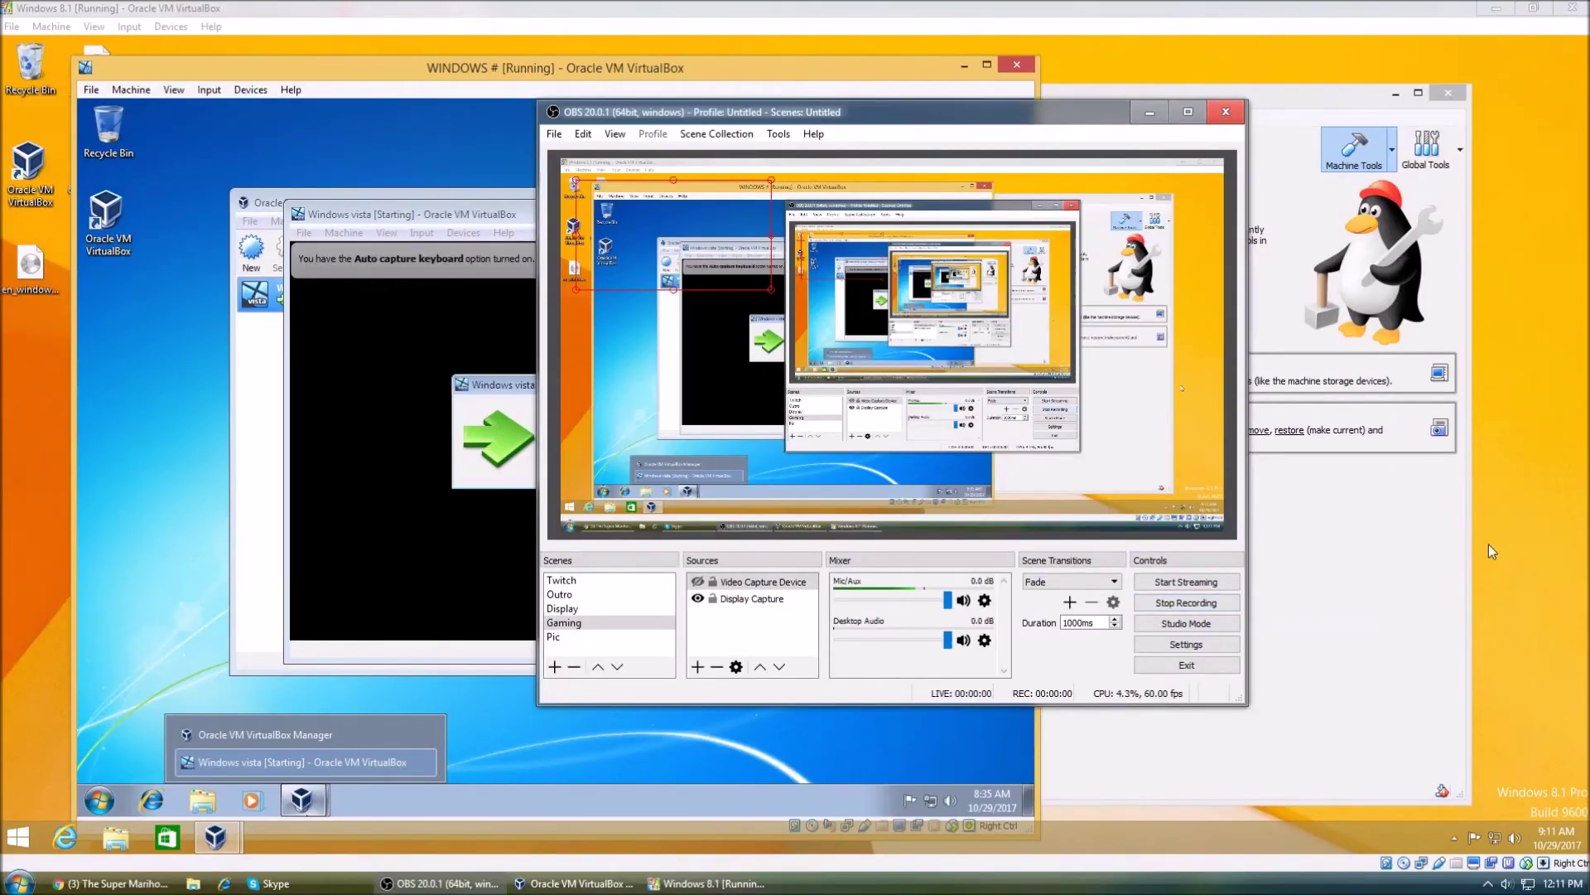
Return to the Windows 8.1 virtual machine, show its desktop, and open Local Disk (C:) in File Explorer.
click(1474, 540)
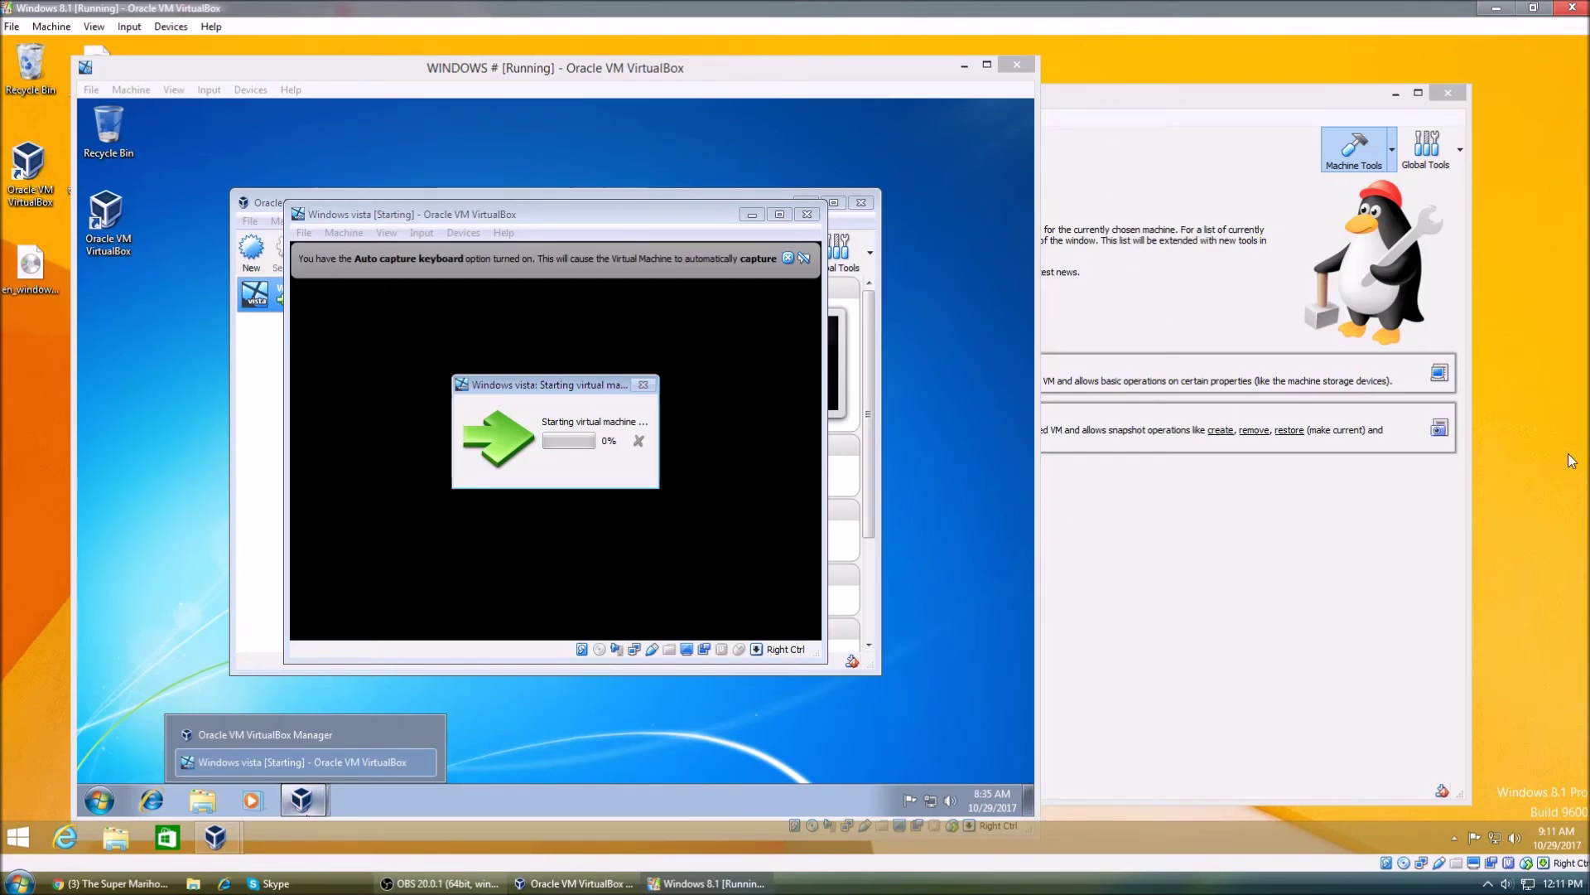
click(1586, 836)
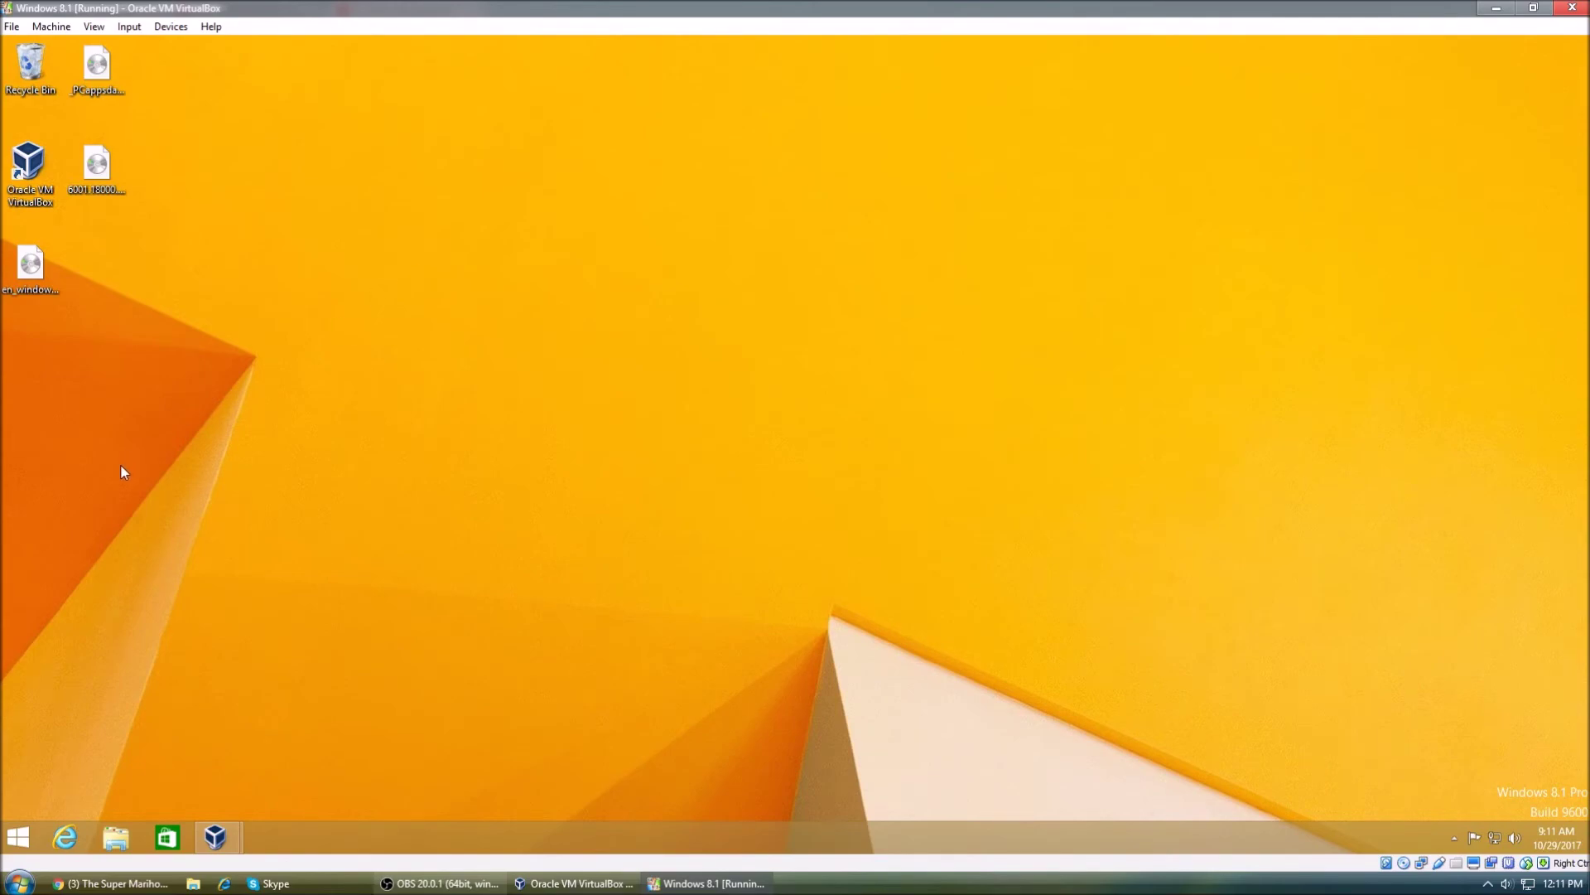
click(131, 840)
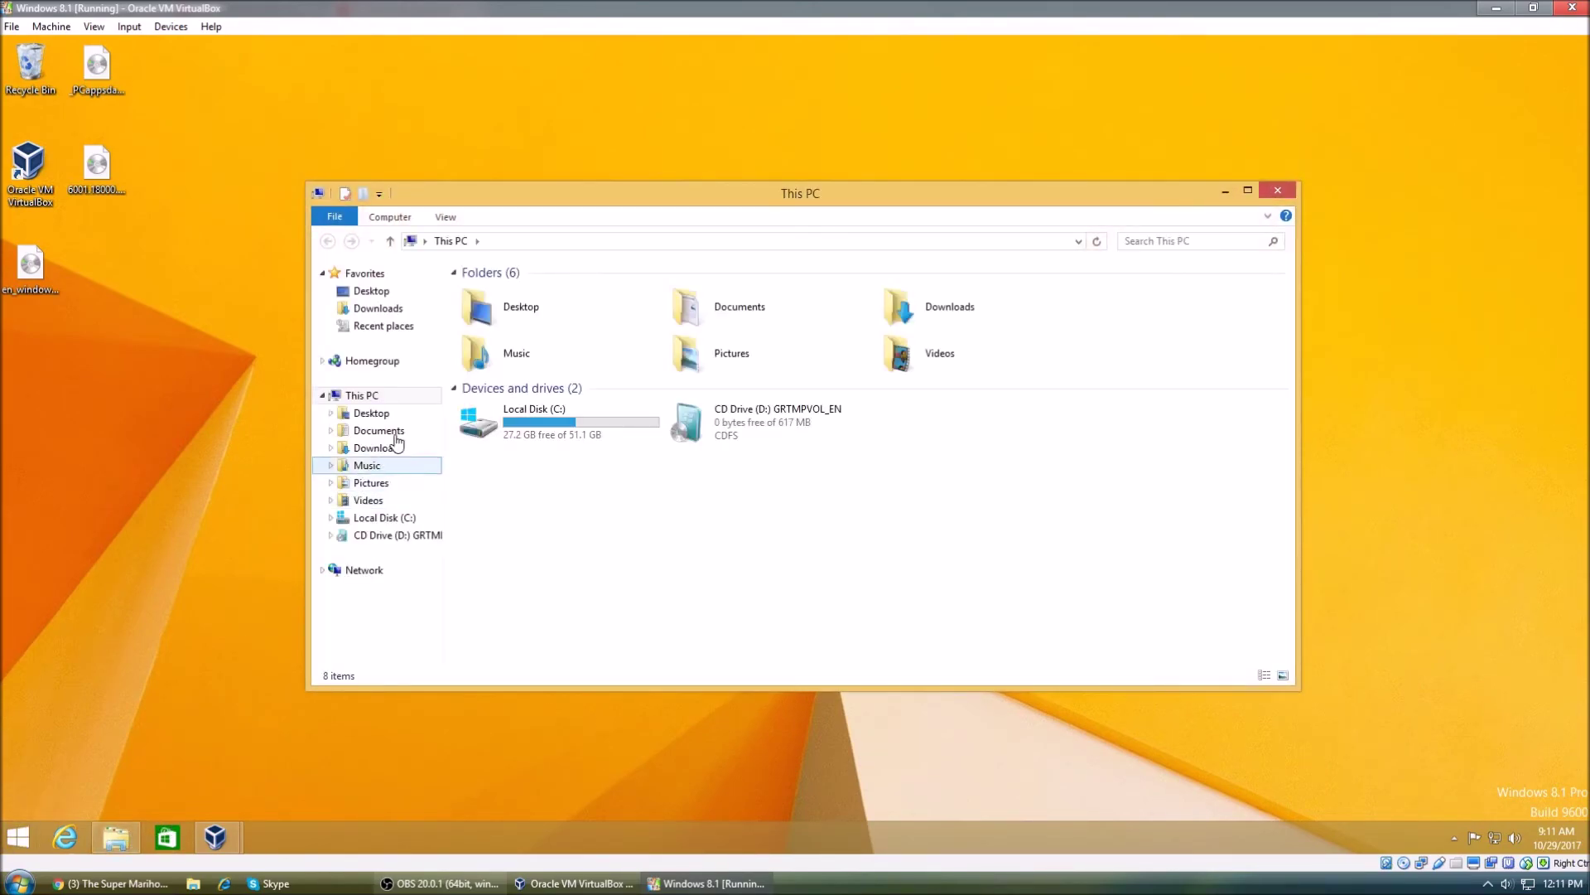
click(580, 450)
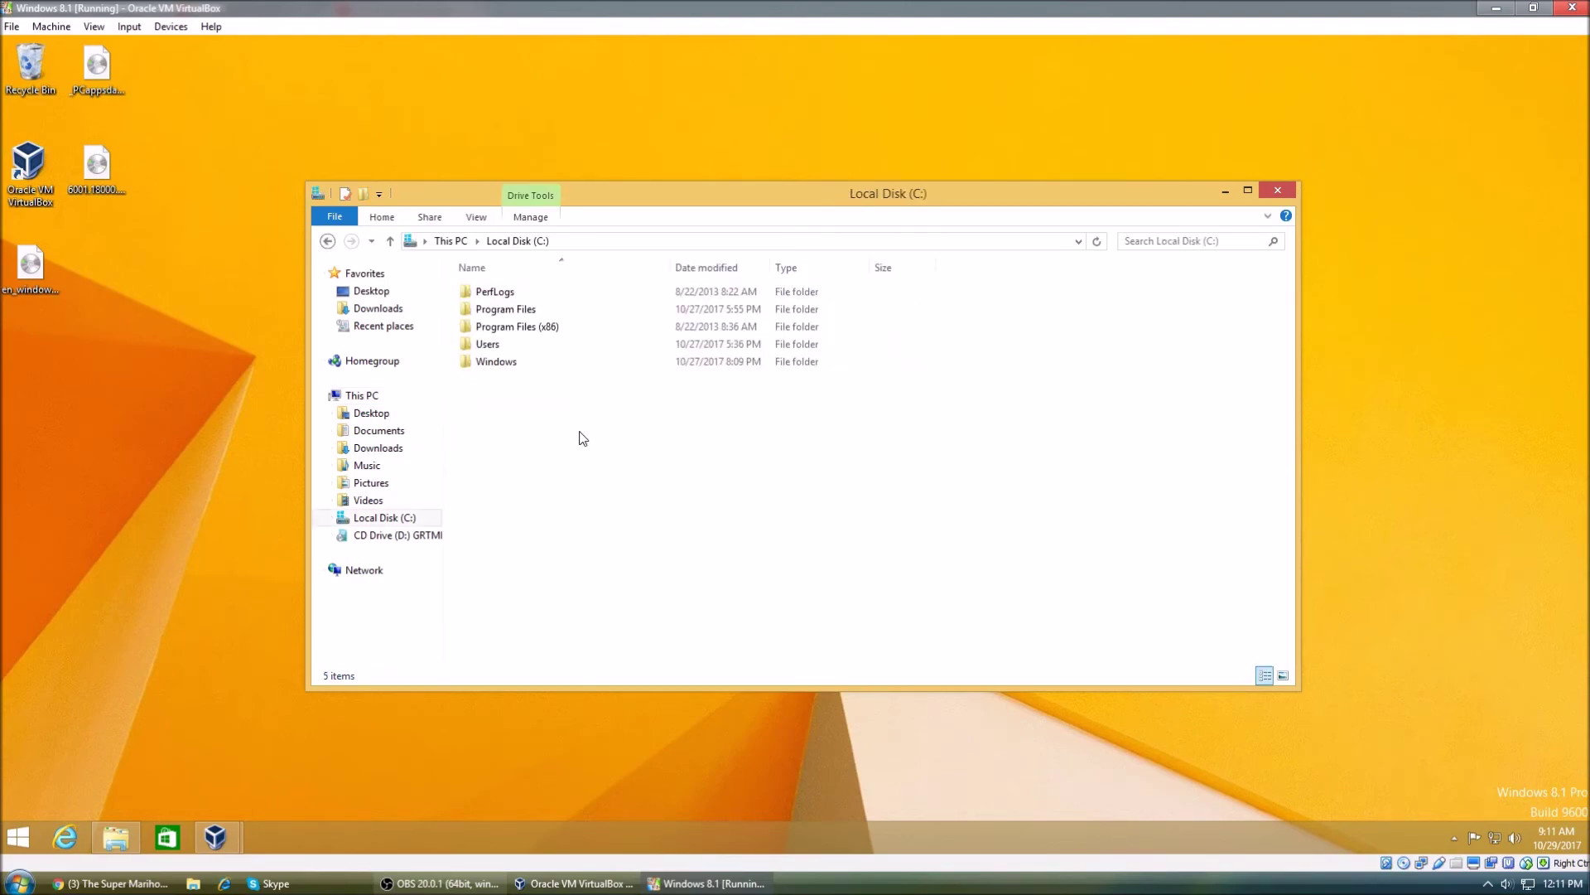